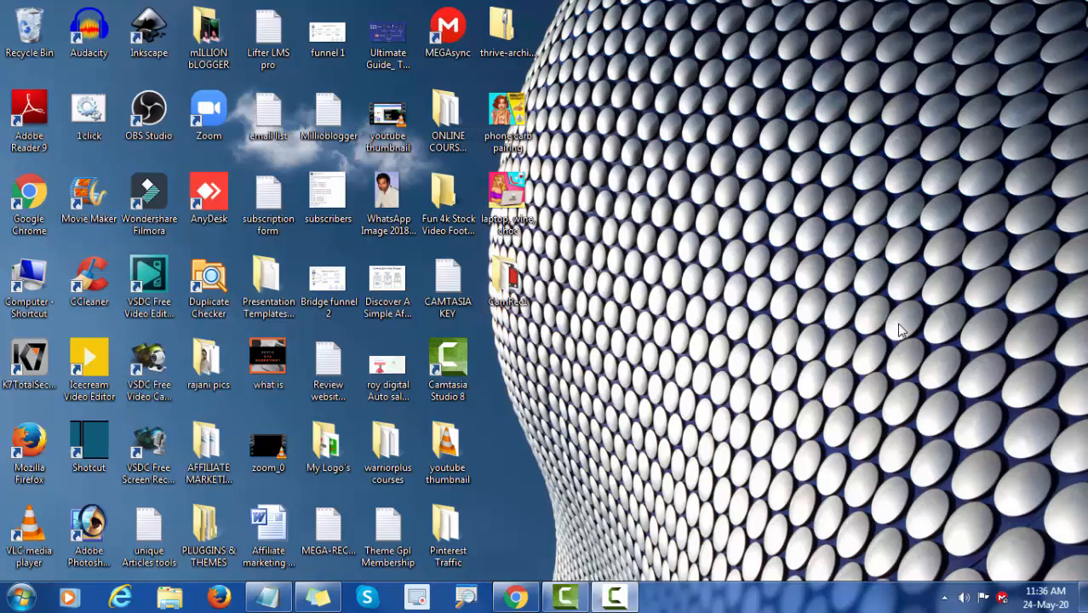
# Step: Switch to Chrome and look over the Weight Loss Tips Facebook page, from its cover image down to its posts and page details
pyautogui.click(516, 599)
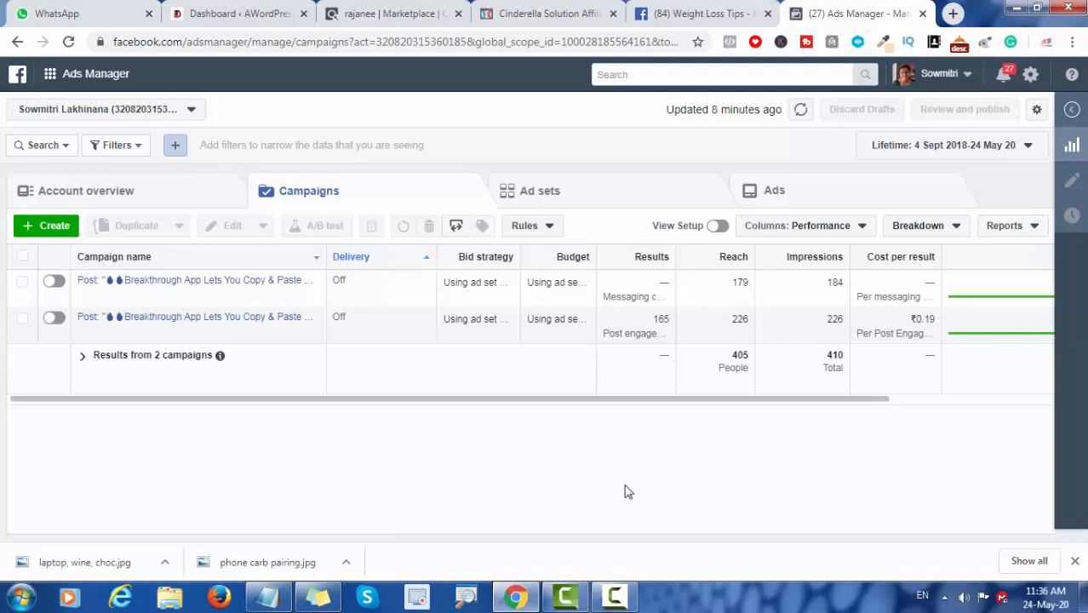
pyautogui.click(681, 18)
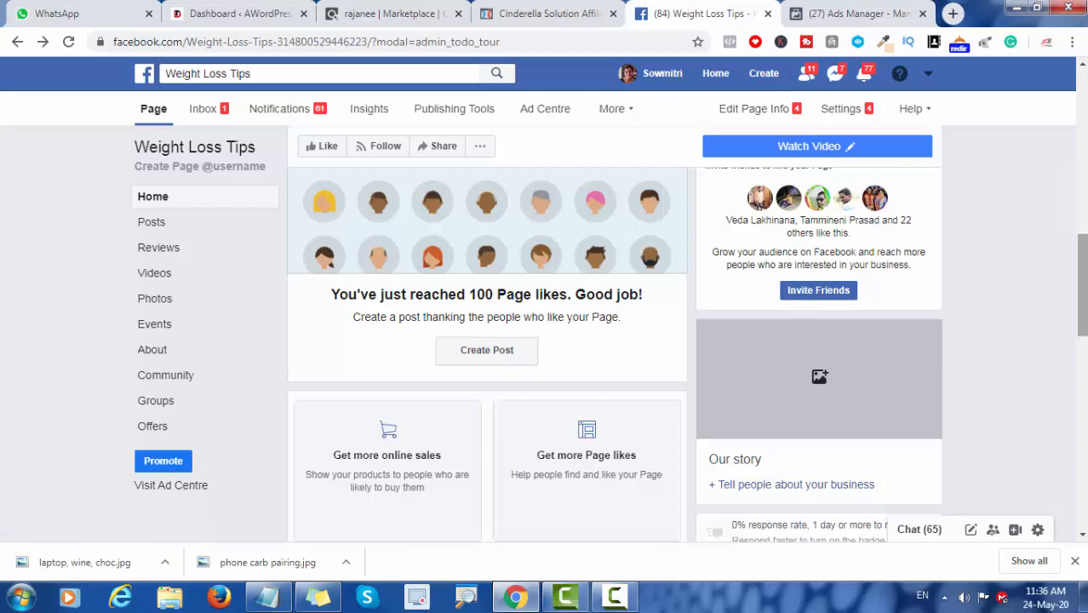
pyautogui.moveTo(1083, 262); pyautogui.dragTo(1082, 98)
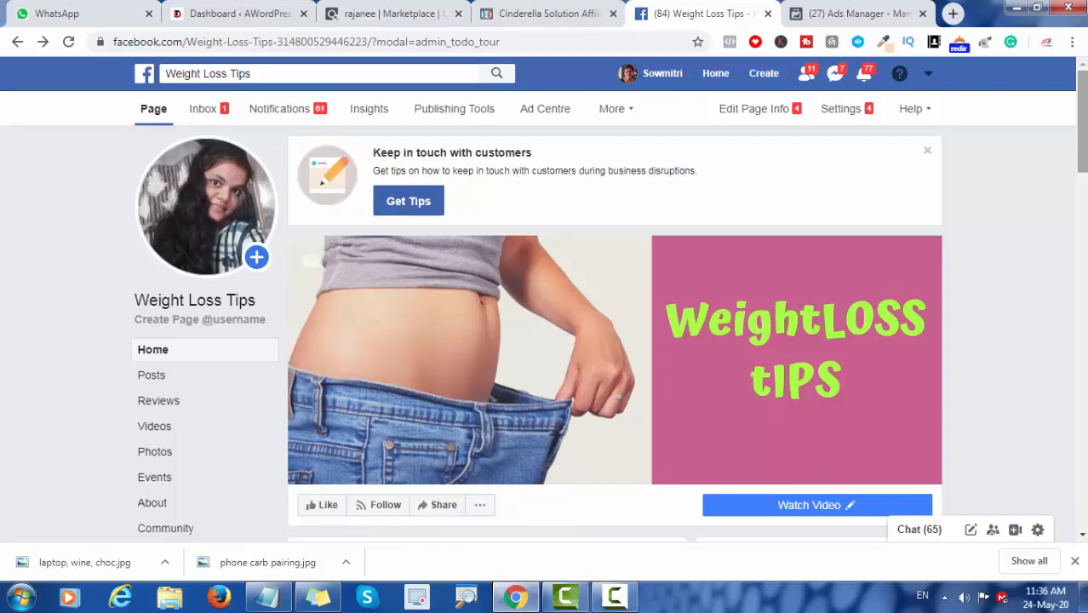
pyautogui.scroll(-4, 1084, 271)
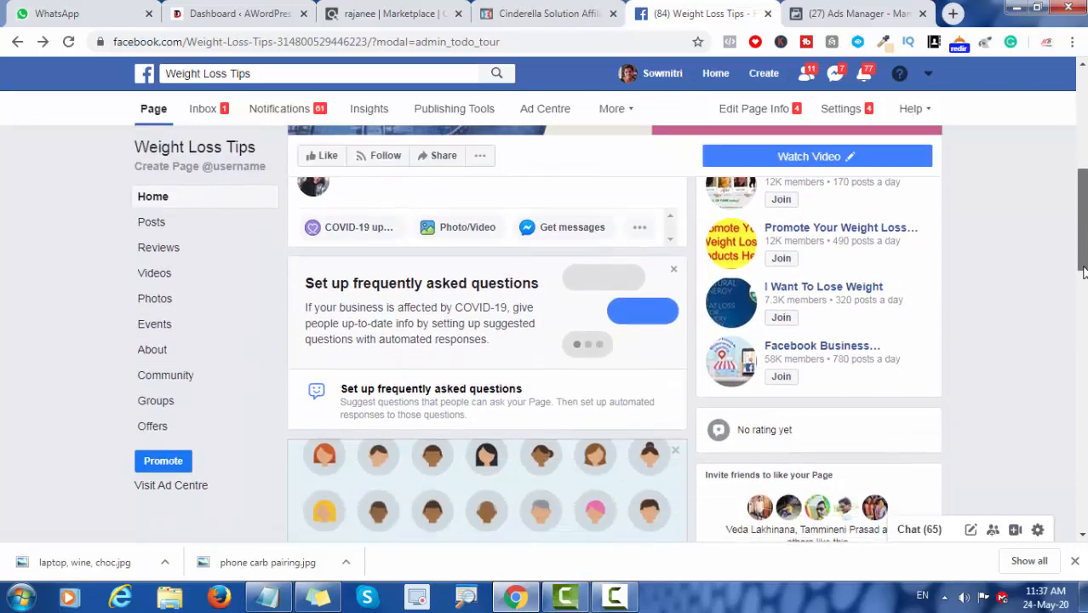
pyautogui.moveTo(1084, 268); pyautogui.dragTo(1081, 102)
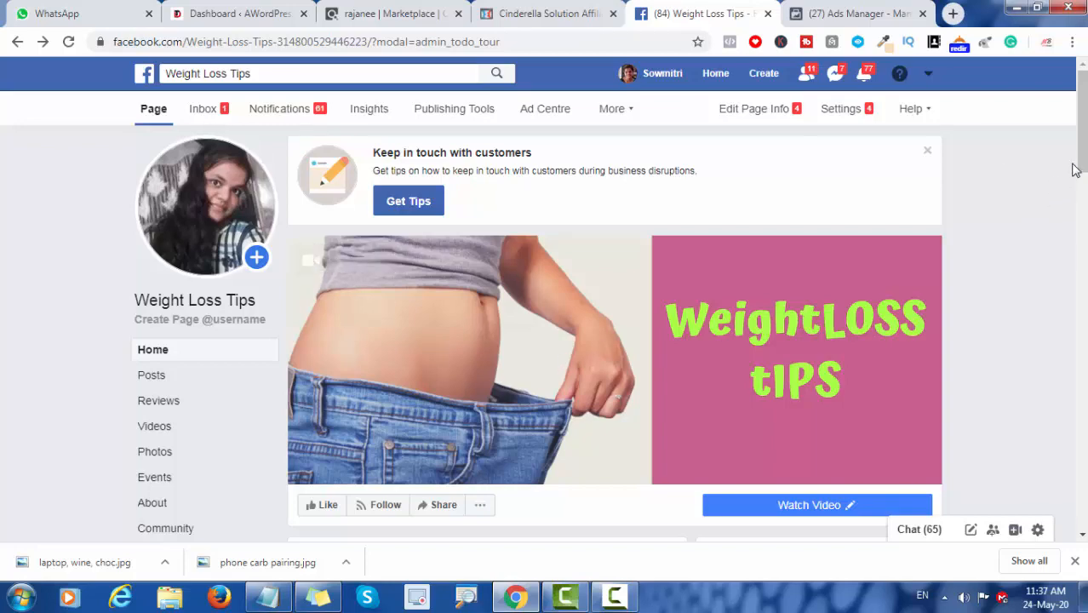
pyautogui.moveTo(1085, 154); pyautogui.dragTo(1081, 434)
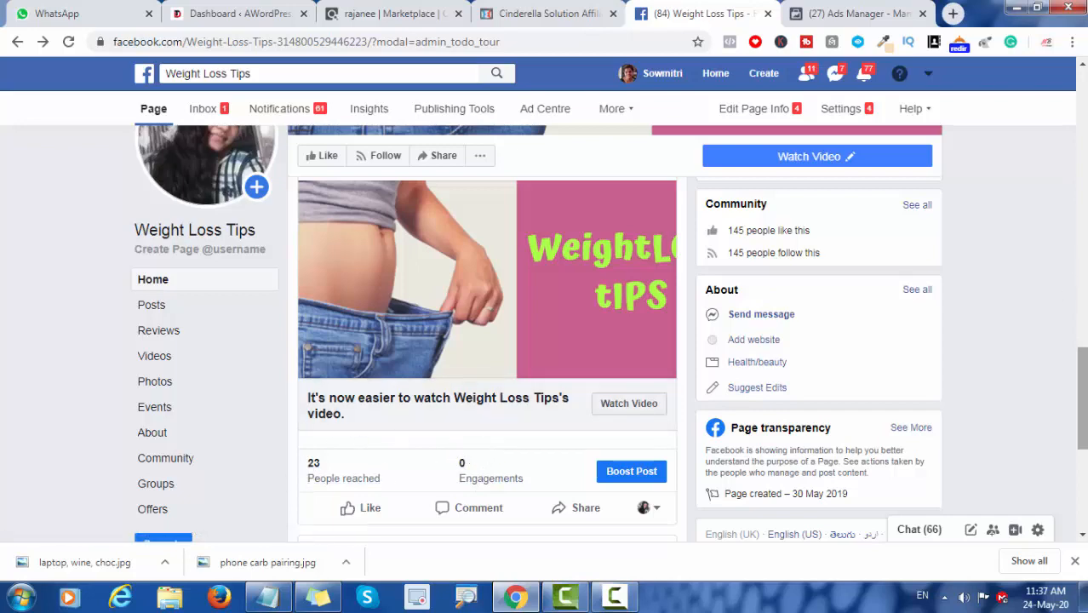
pyautogui.moveTo(1082, 373); pyautogui.dragTo(1081, 141)
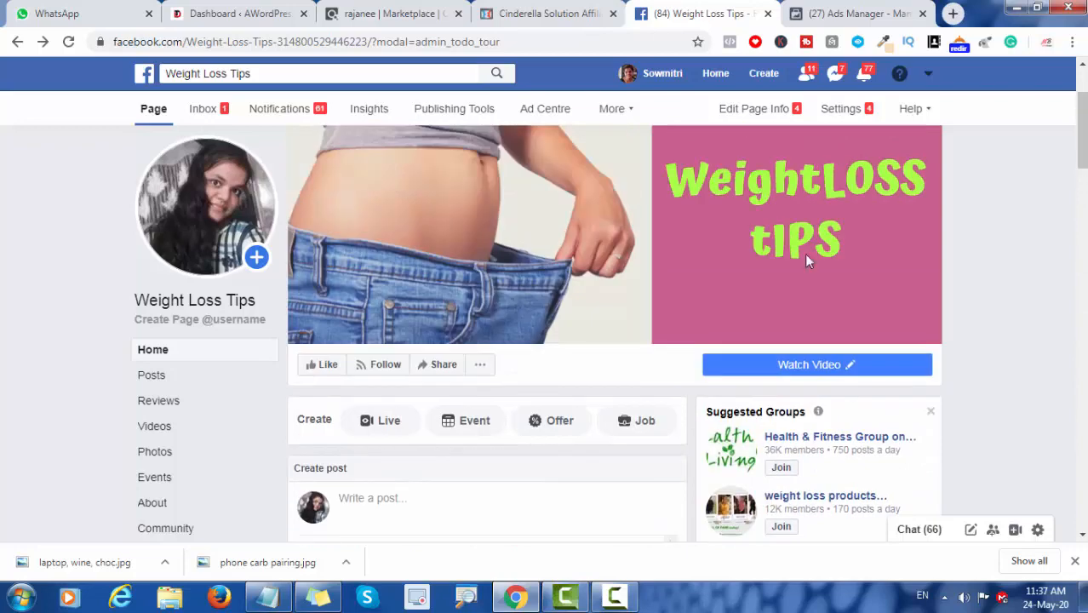
# Step: Return to Ads Manager and keep the current Windows color scheme, with the performance message not shown again
pyautogui.click(834, 14)
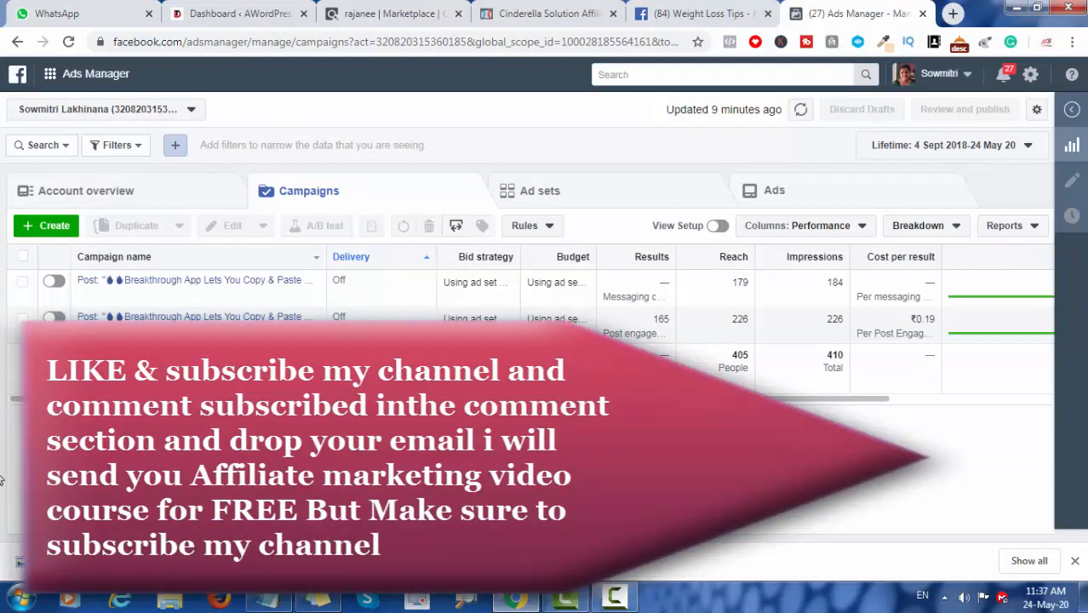
pyautogui.moveTo(179, 297)
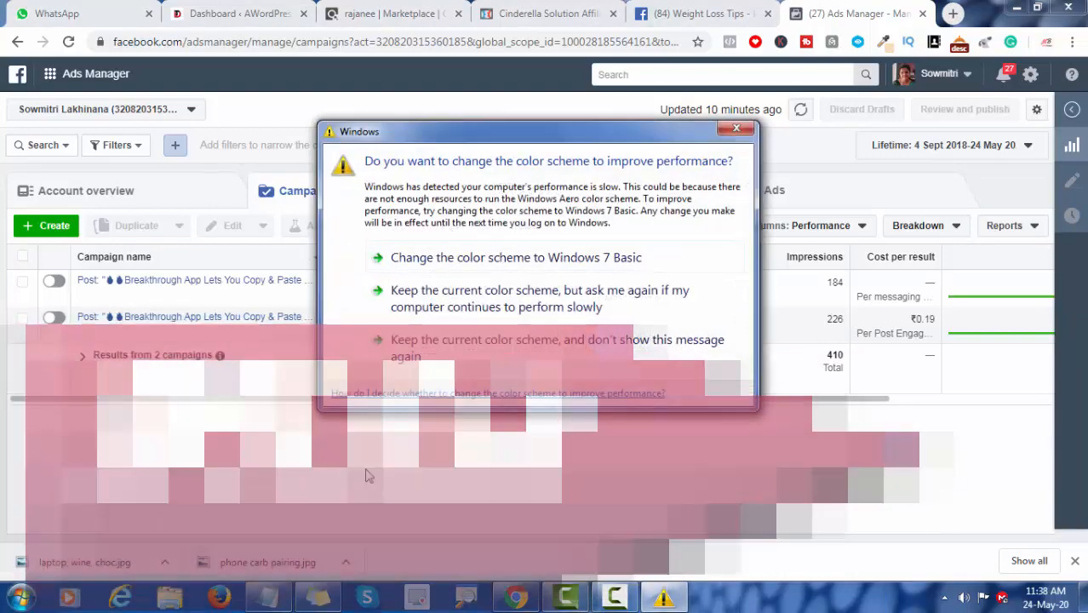
pyautogui.click(412, 354)
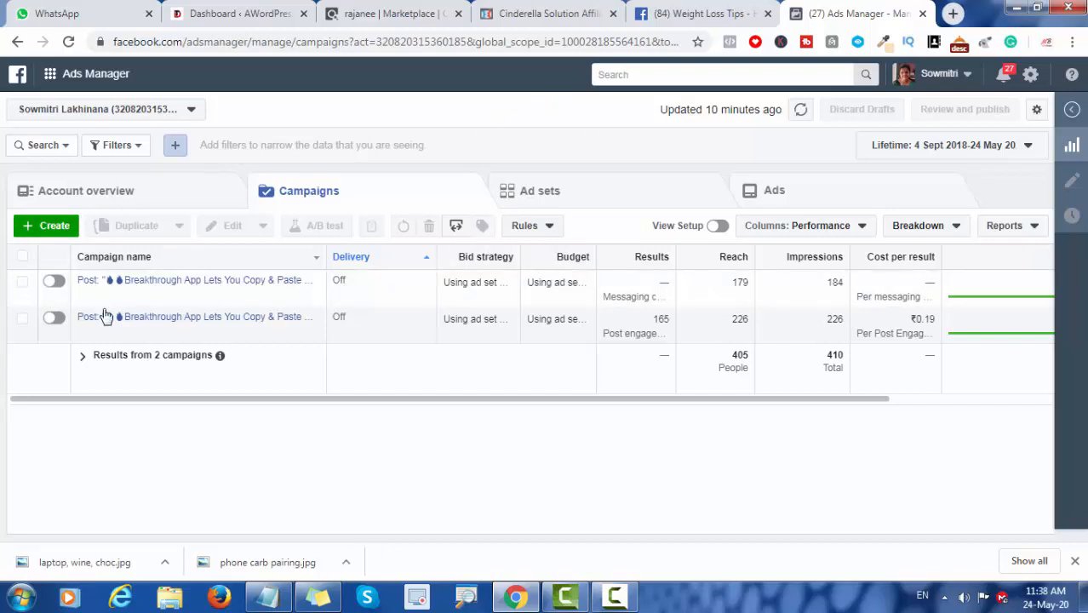
# Step: Create a new ad campaign with Traffic as its marketing objective
pyautogui.click(47, 235)
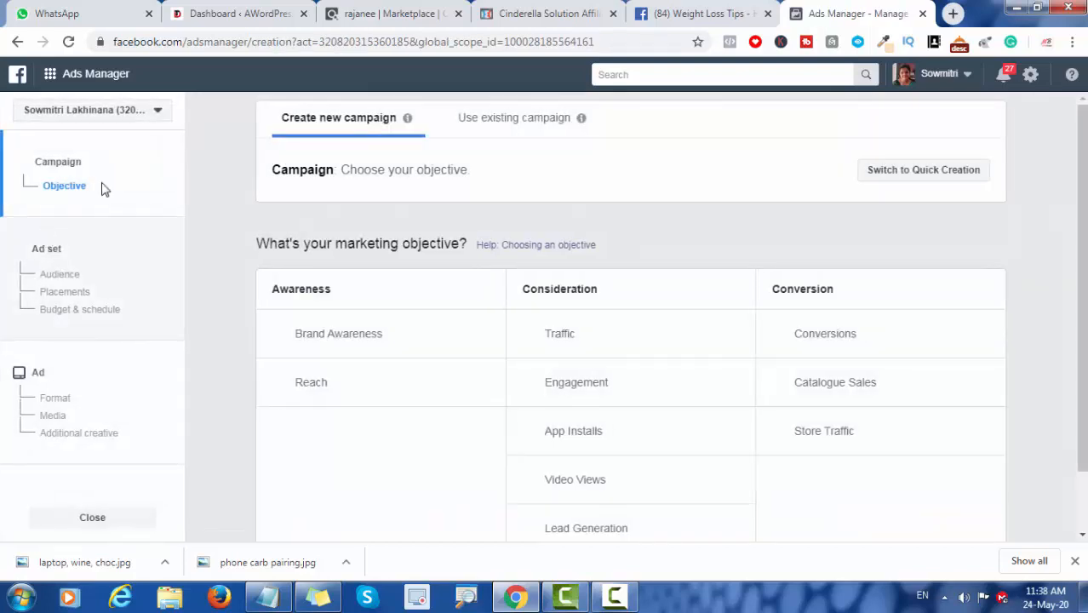
pyautogui.scroll(-1, 1085, 175)
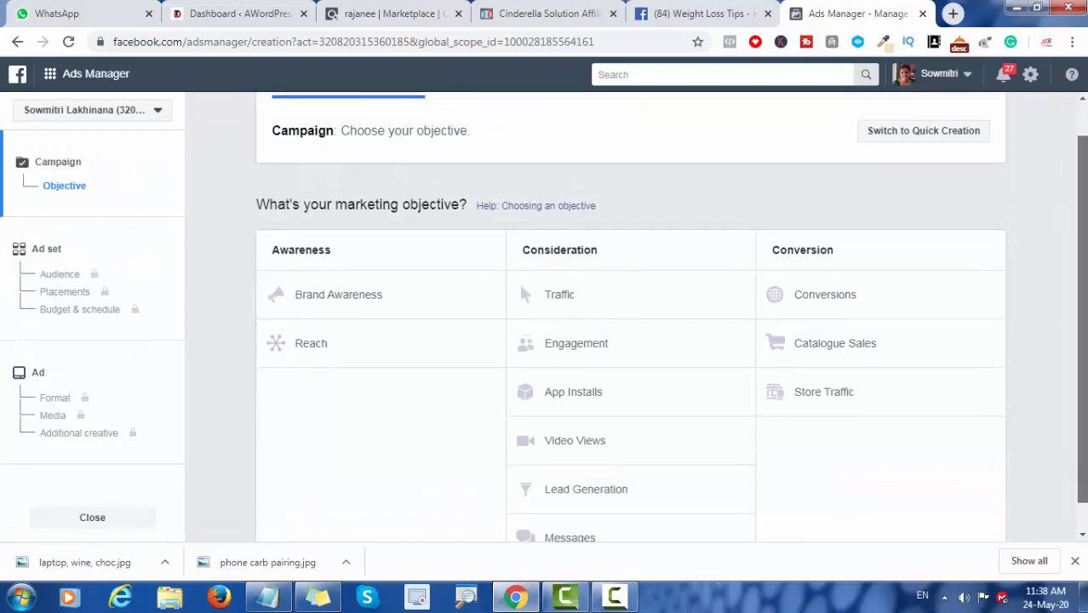
pyautogui.moveTo(1085, 174); pyautogui.dragTo(1083, 151)
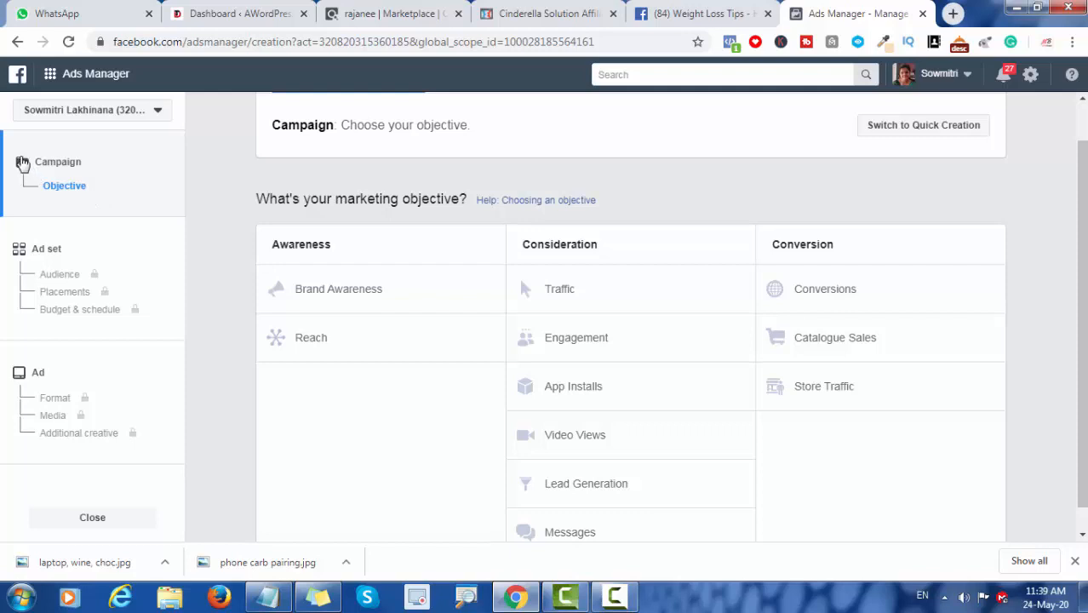
pyautogui.moveTo(22, 197); pyautogui.dragTo(98, 194)
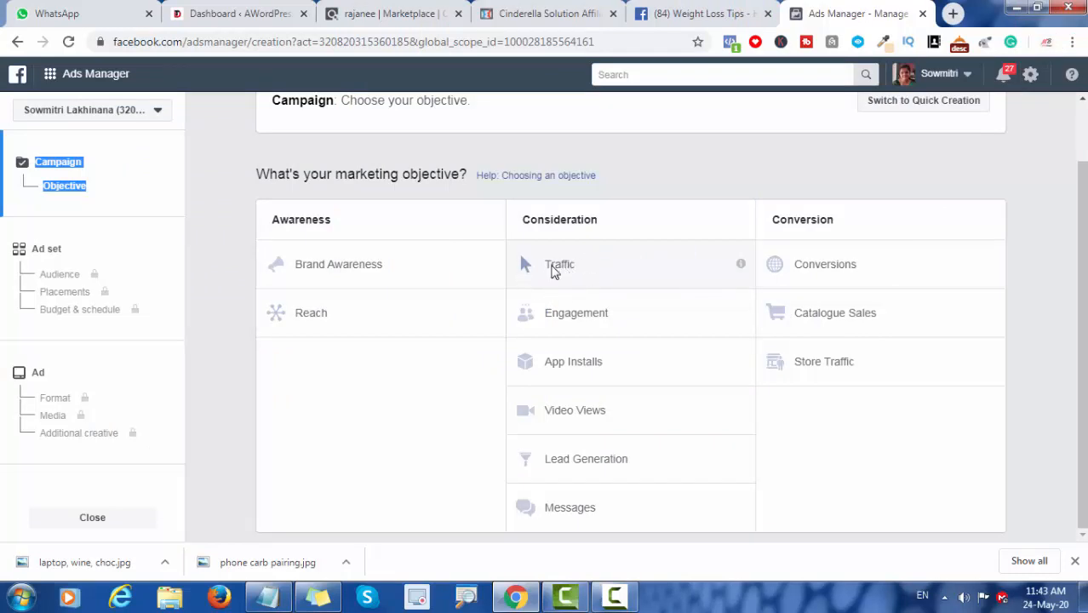
pyautogui.click(554, 270)
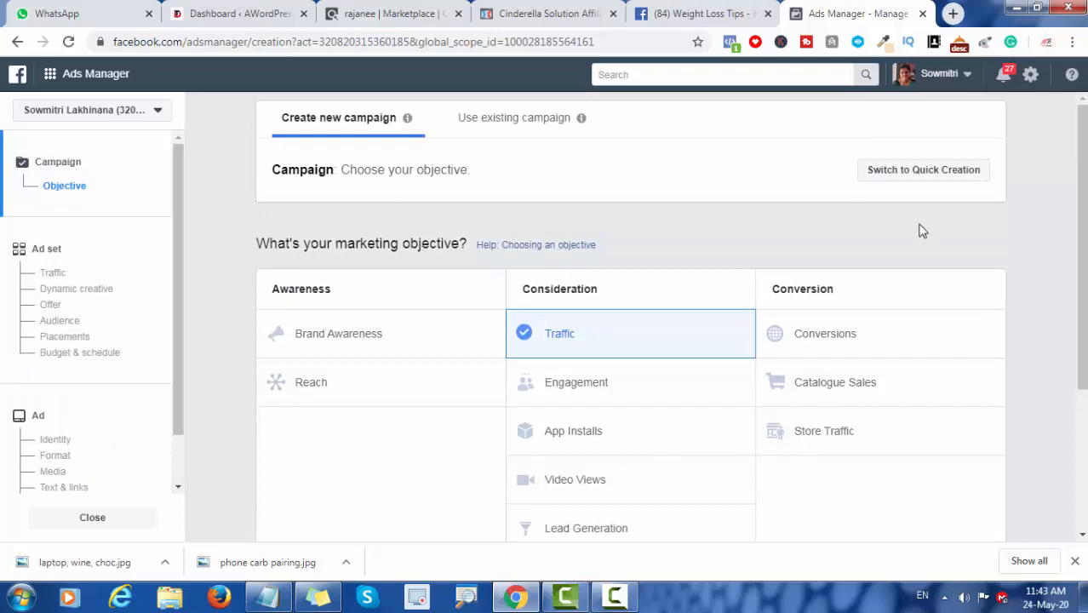
# Step: Name the campaign "Traffic - weight loss" and continue to the ad set settings
pyautogui.scroll(-2, 1081, 243)
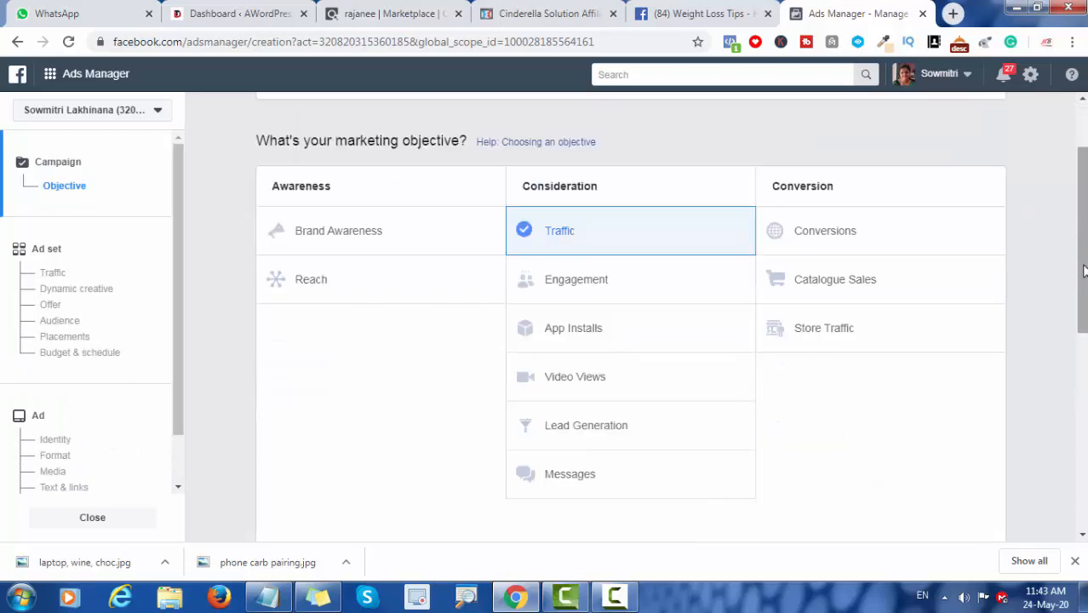
pyautogui.scroll(-1, 1084, 270)
pyautogui.scroll(-2, 1084, 269)
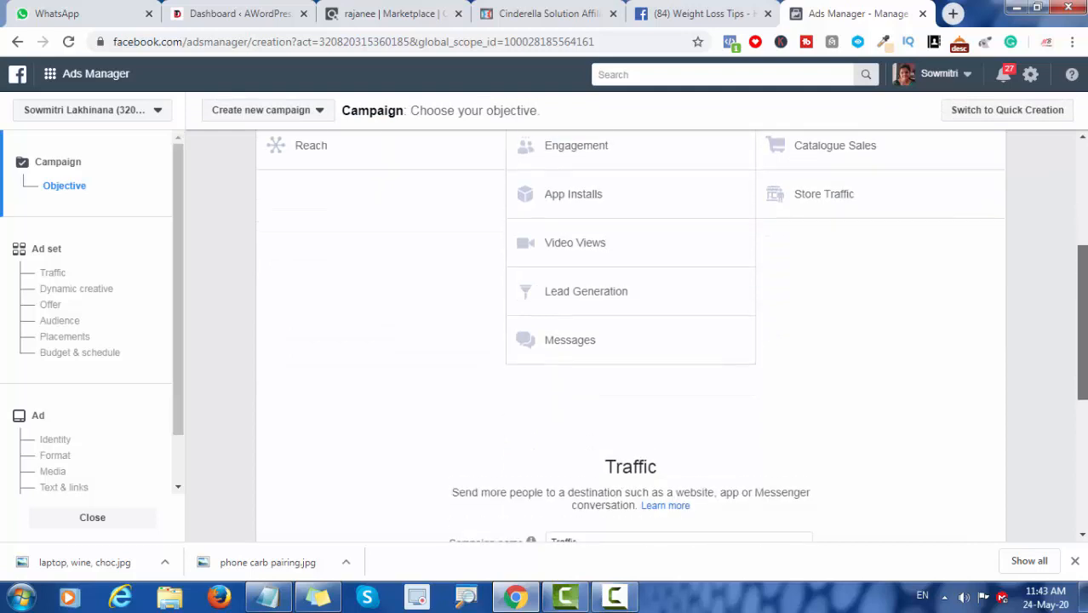
pyautogui.scroll(-3, 1084, 269)
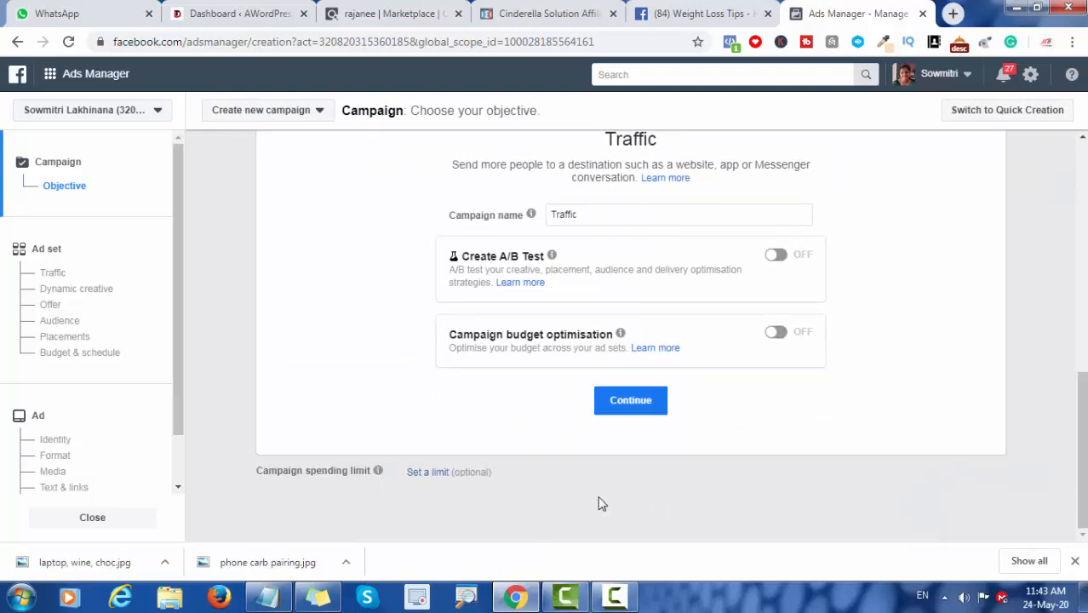
pyautogui.click(585, 216)
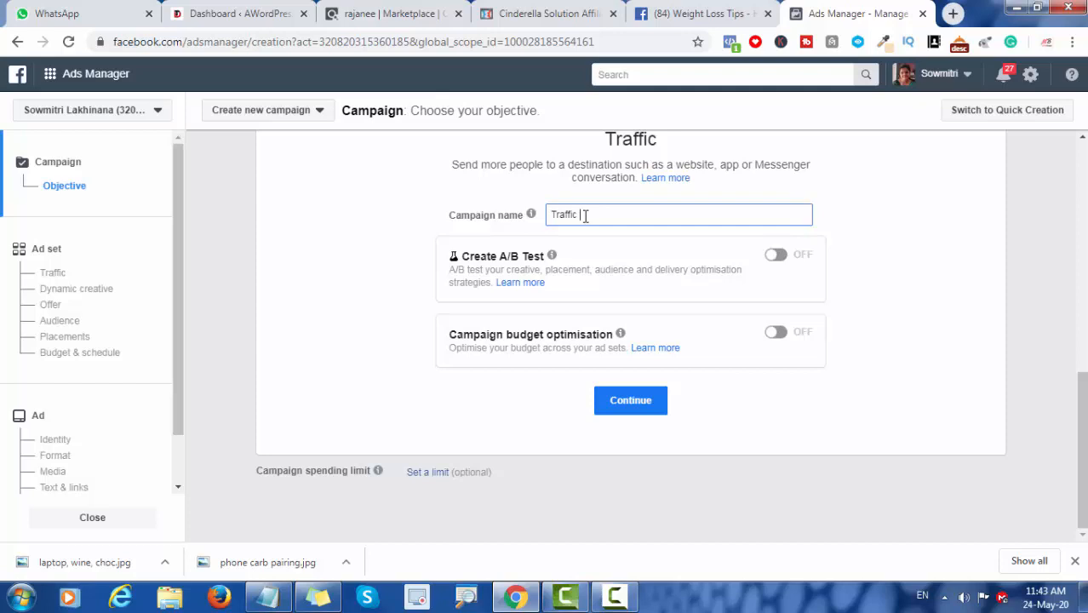
pyautogui.write('- weight loss')
pyautogui.click(632, 401)
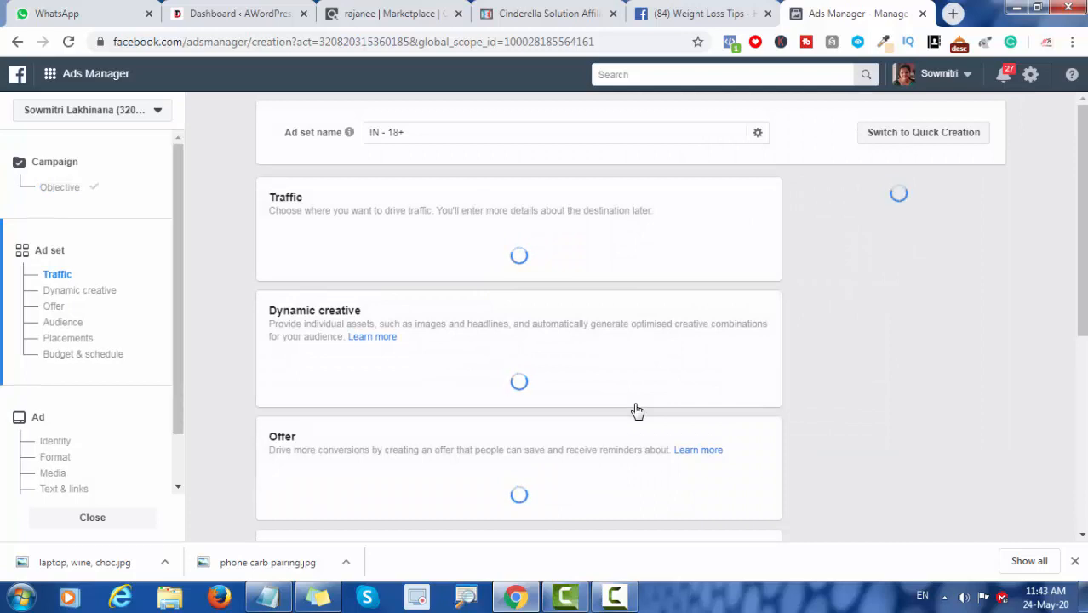
# Step: Rename the ad set to "USA,UK,AUS - 25+"
pyautogui.click(427, 140)
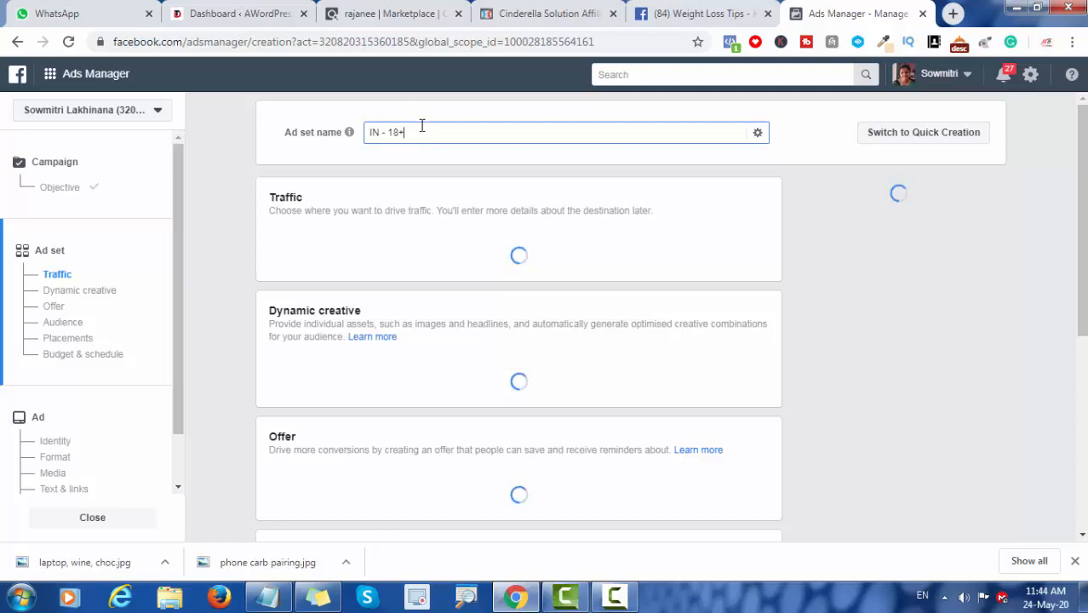
pyautogui.doubleClick(371, 132)
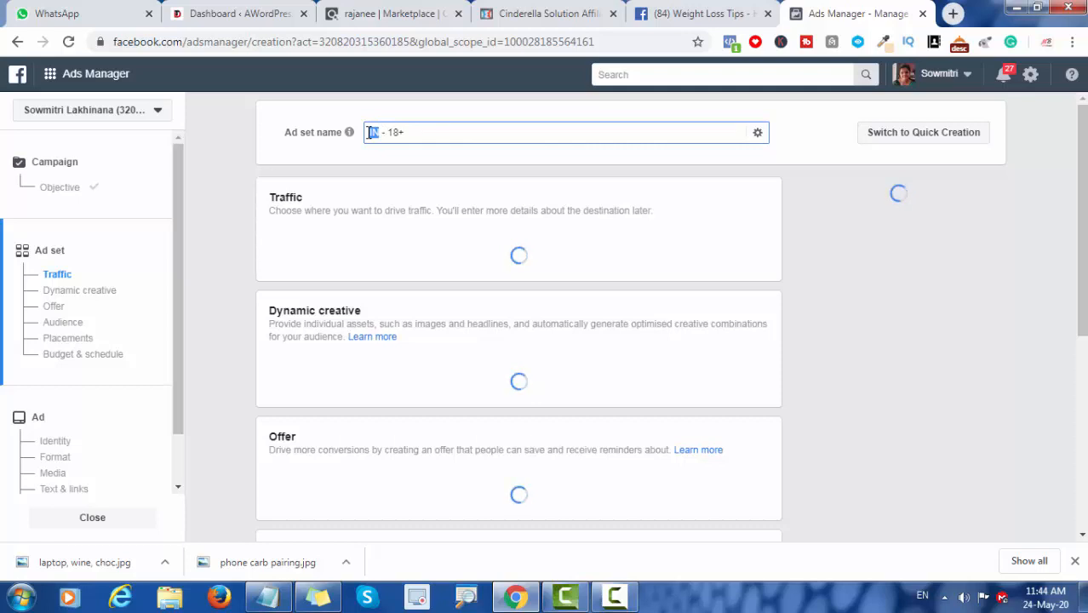
pyautogui.press('BackSpace')
pyautogui.write('usa')
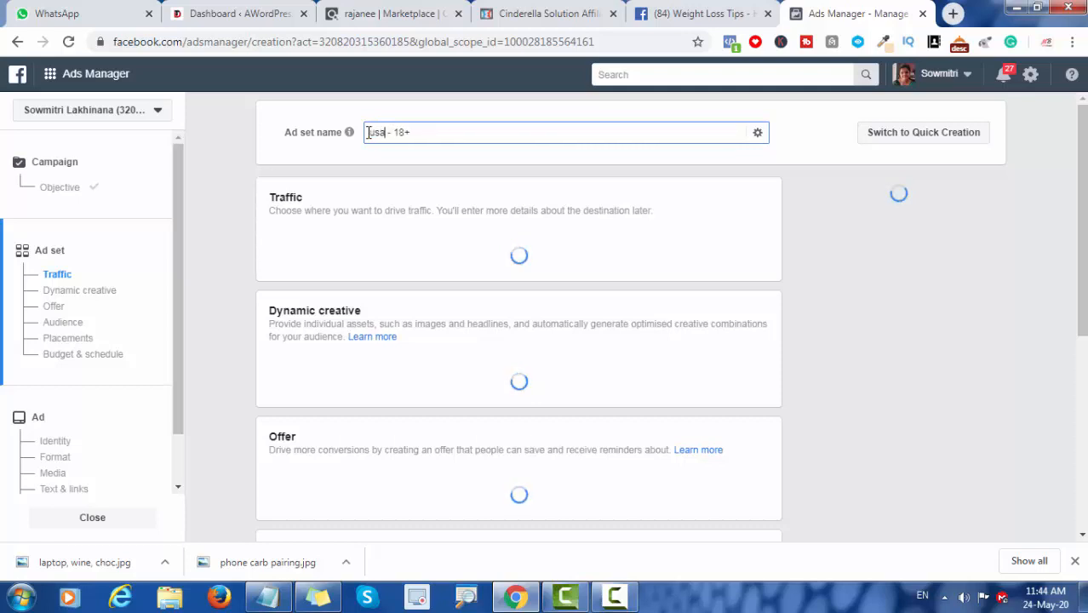
pyautogui.doubleClick(372, 132)
pyautogui.press('BackSpace')
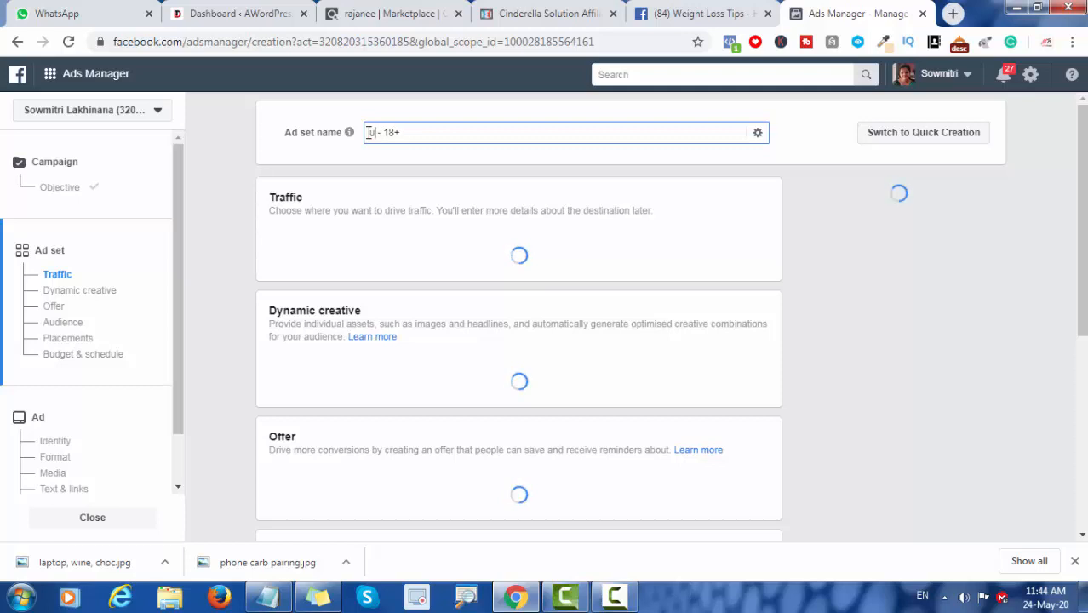
pyautogui.write('USA ')
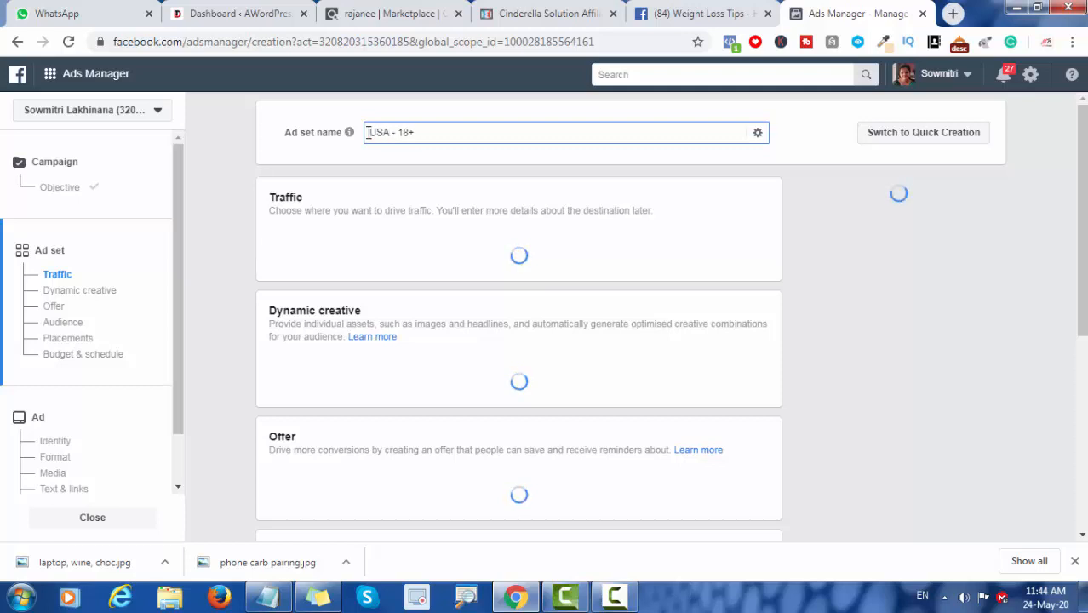
pyautogui.write(',')
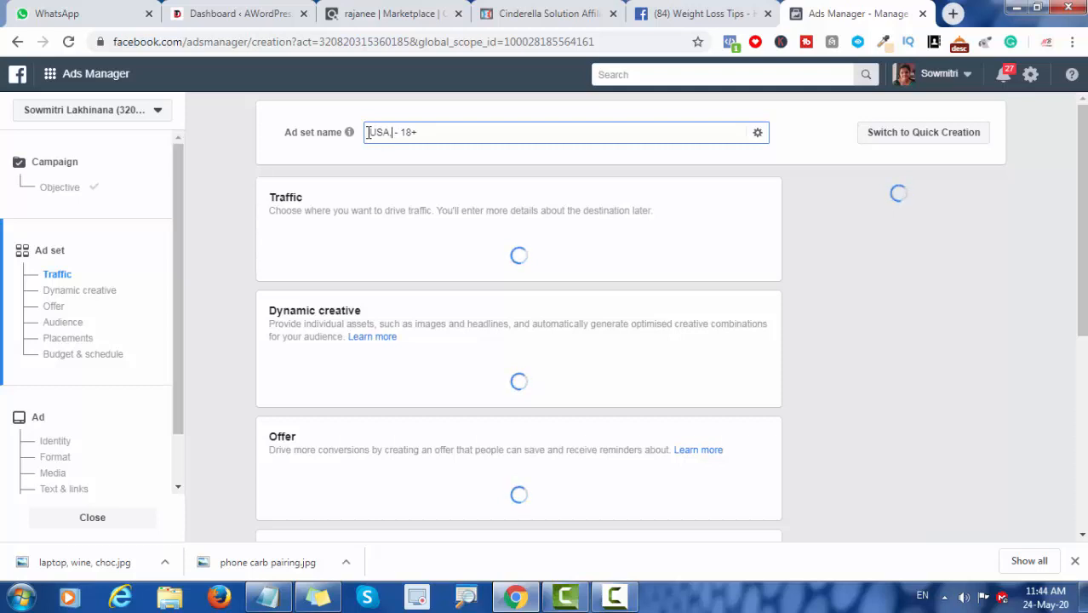
pyautogui.write('UK')
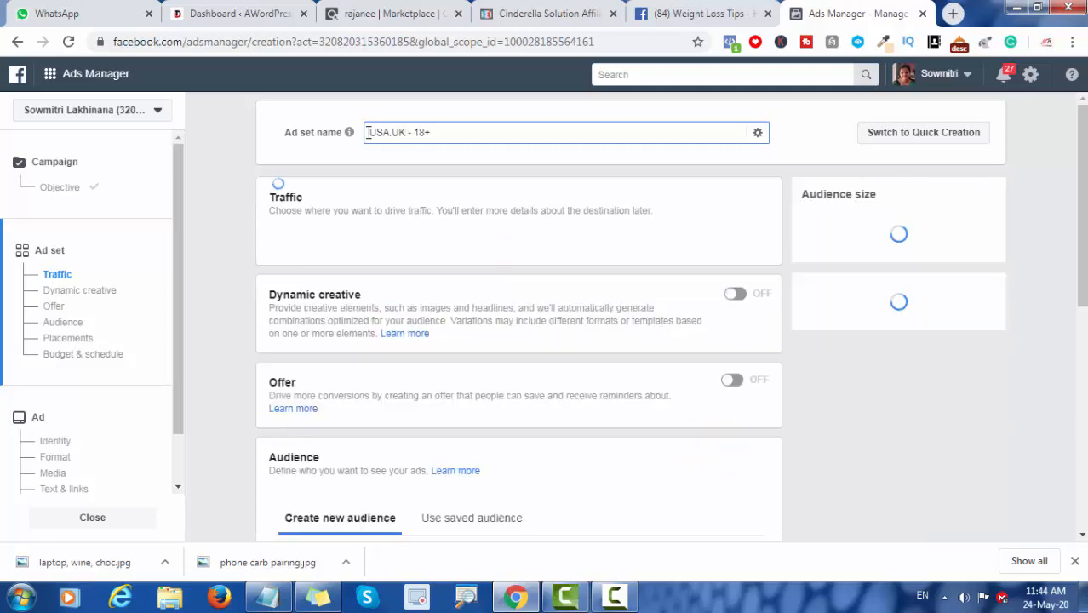
pyautogui.write(',AUS')
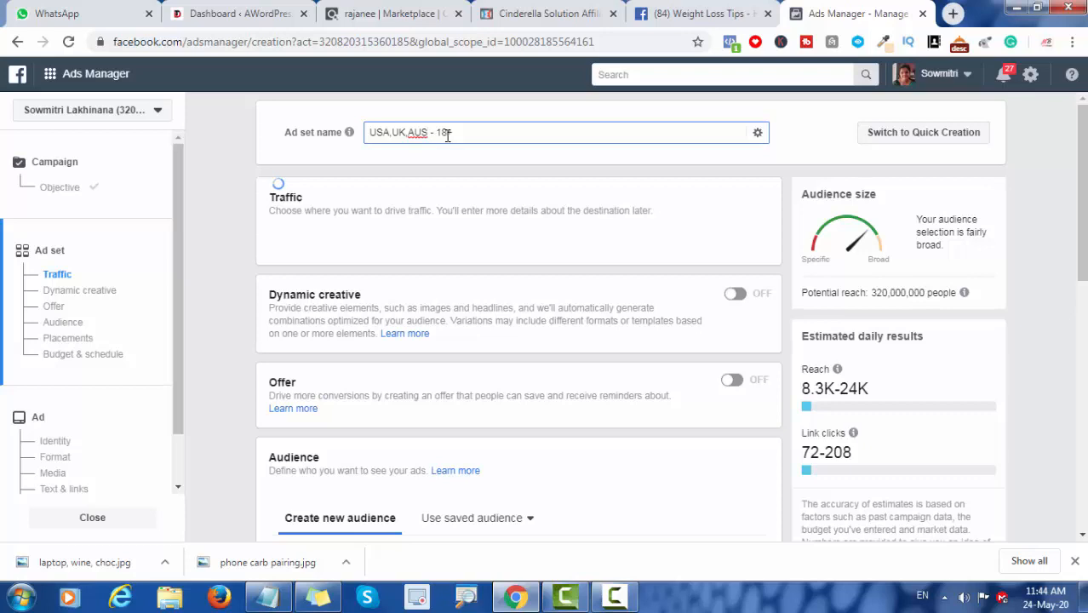
pyautogui.moveTo(449, 133); pyautogui.dragTo(436, 133)
pyautogui.press('BackSpace')
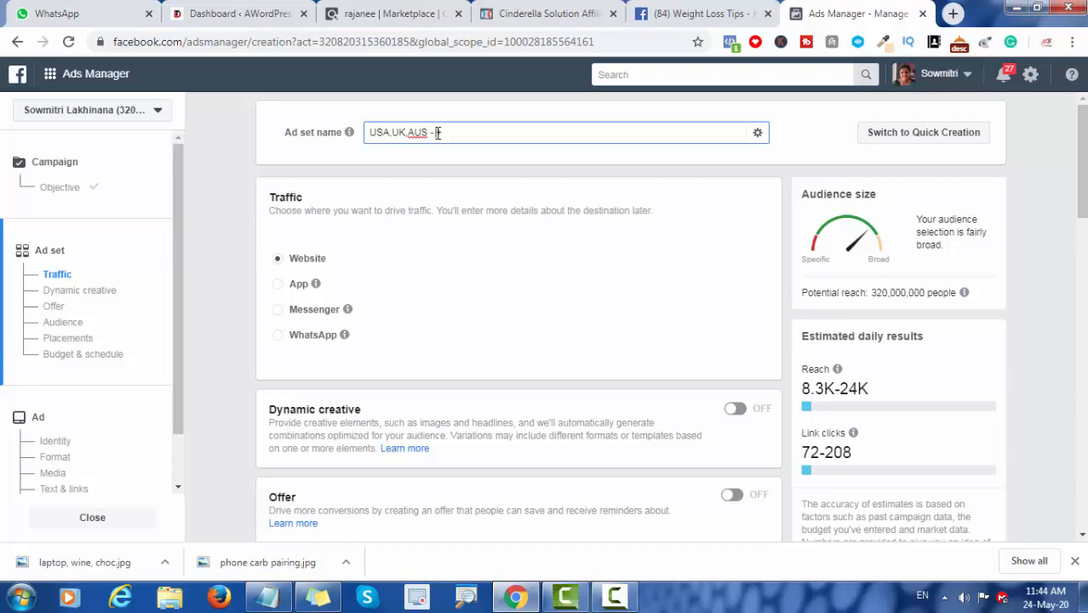
pyautogui.write('25+')
pyautogui.moveTo(349, 132)
pyautogui.moveTo(462, 131); pyautogui.dragTo(370, 133)
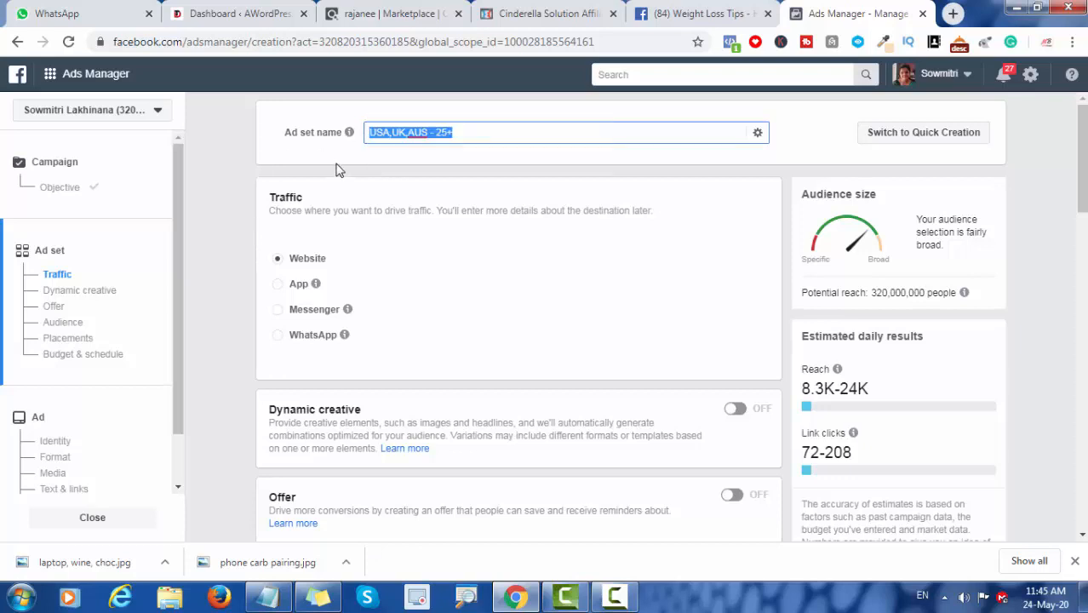
pyautogui.click(542, 163)
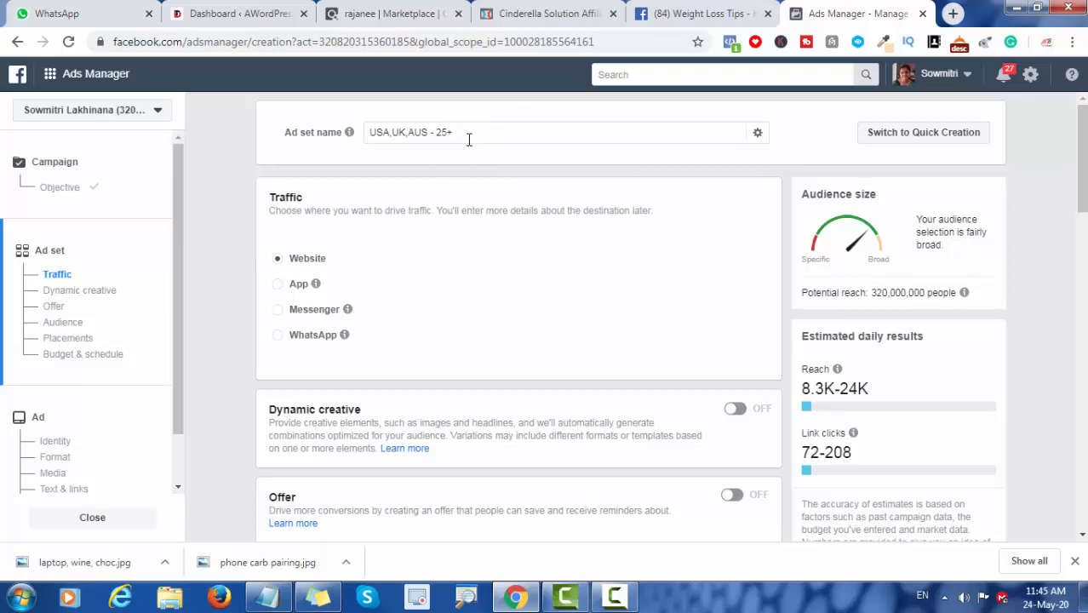
pyautogui.moveTo(469, 134); pyautogui.dragTo(369, 133)
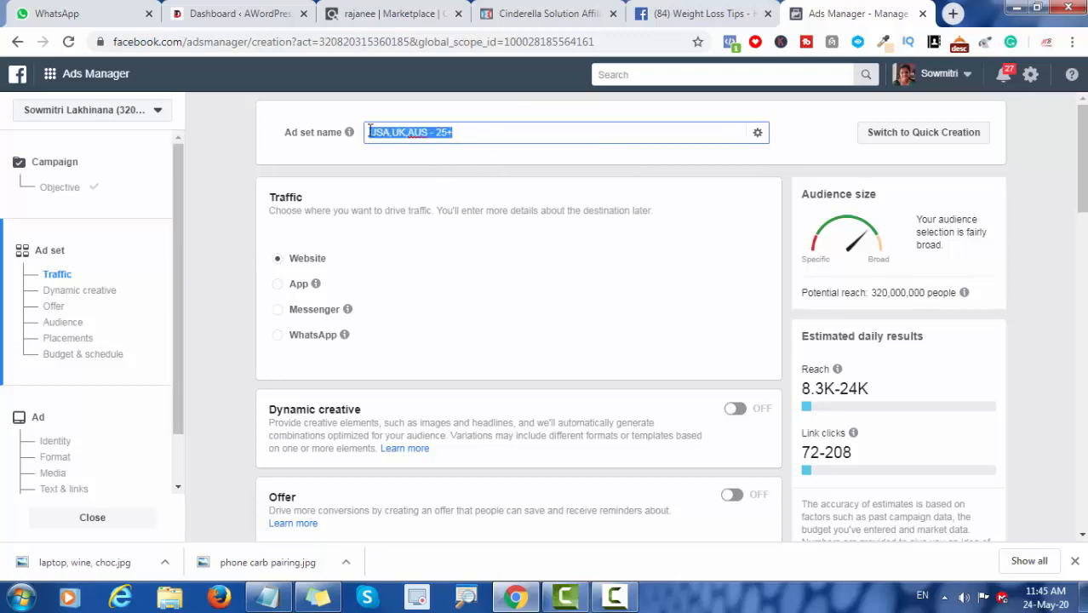
pyautogui.click(243, 162)
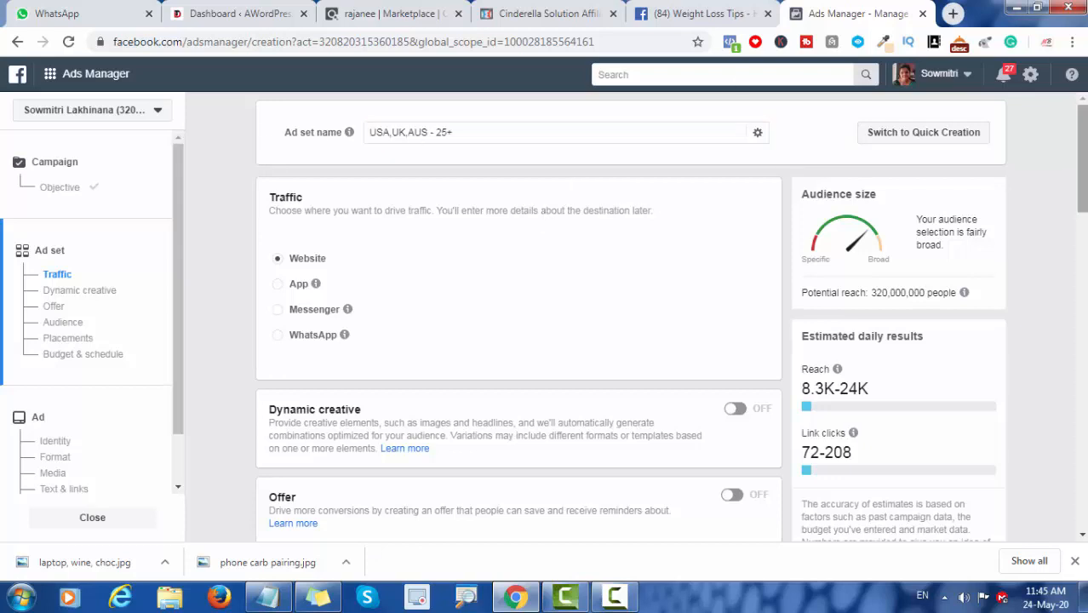
pyautogui.scroll(-1, 630, 315)
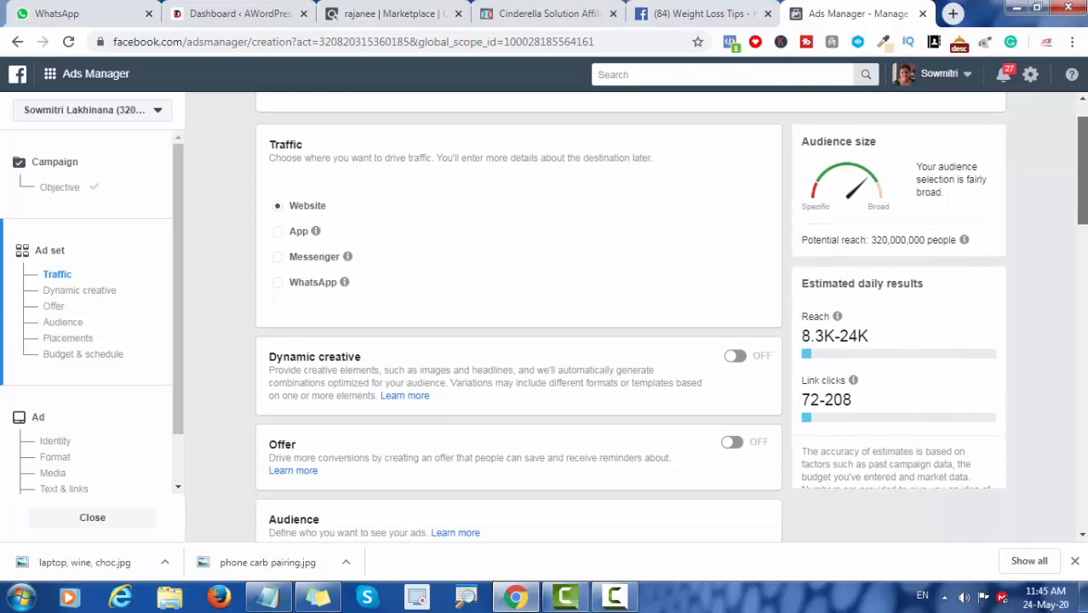
pyautogui.scroll(1, 630, 319)
pyautogui.scroll(-1, 435, 264)
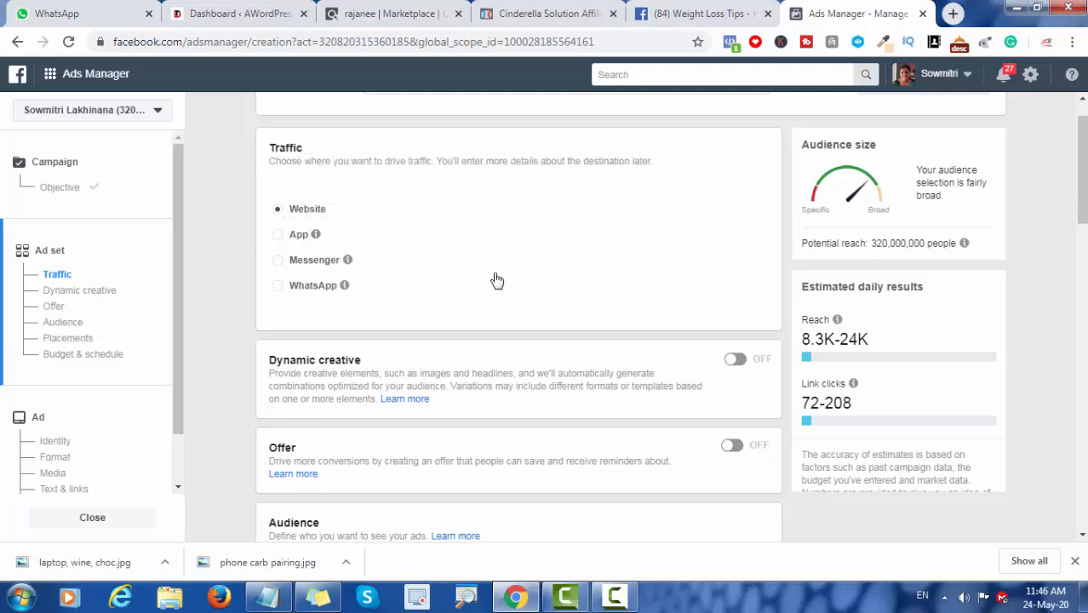
# Step: Replace India with the United States as the ad set's audience location
pyautogui.moveTo(1086, 175); pyautogui.dragTo(1085, 304)
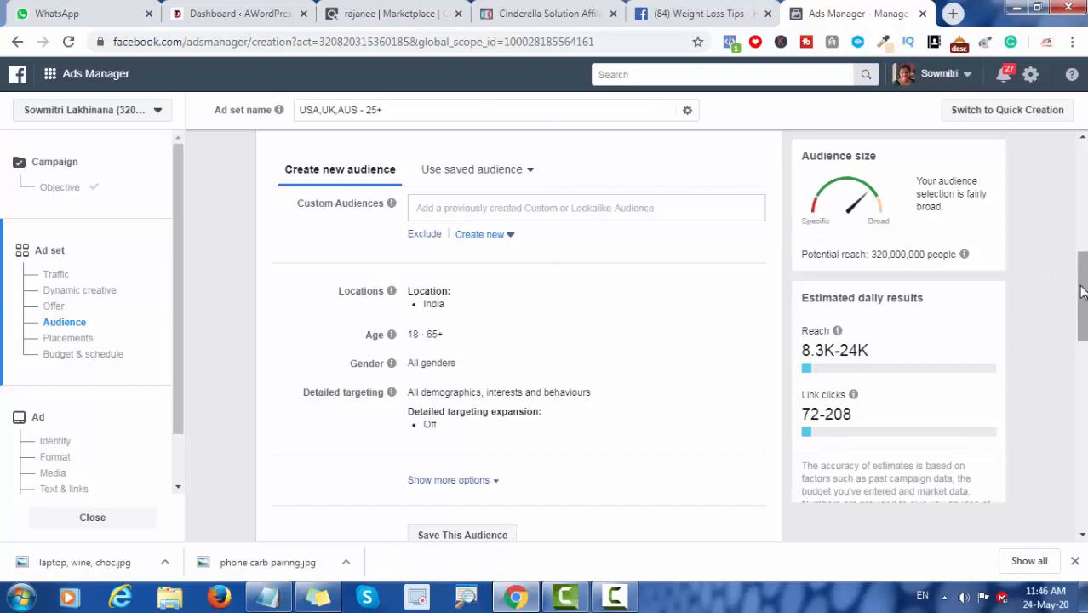
pyautogui.scroll(4, 1083, 294)
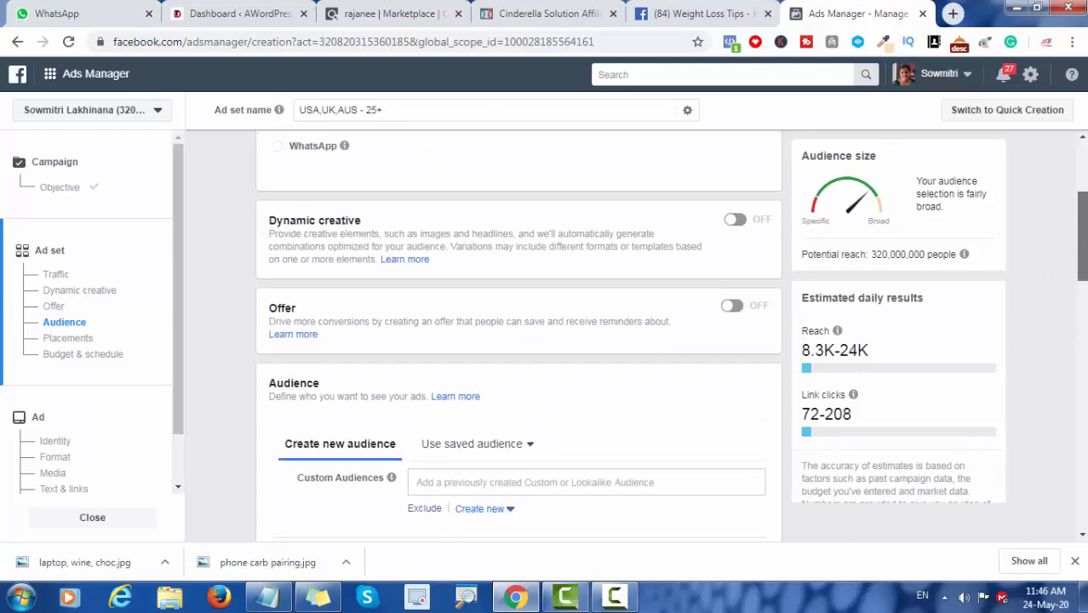
pyautogui.moveTo(1087, 156); pyautogui.dragTo(1076, 224)
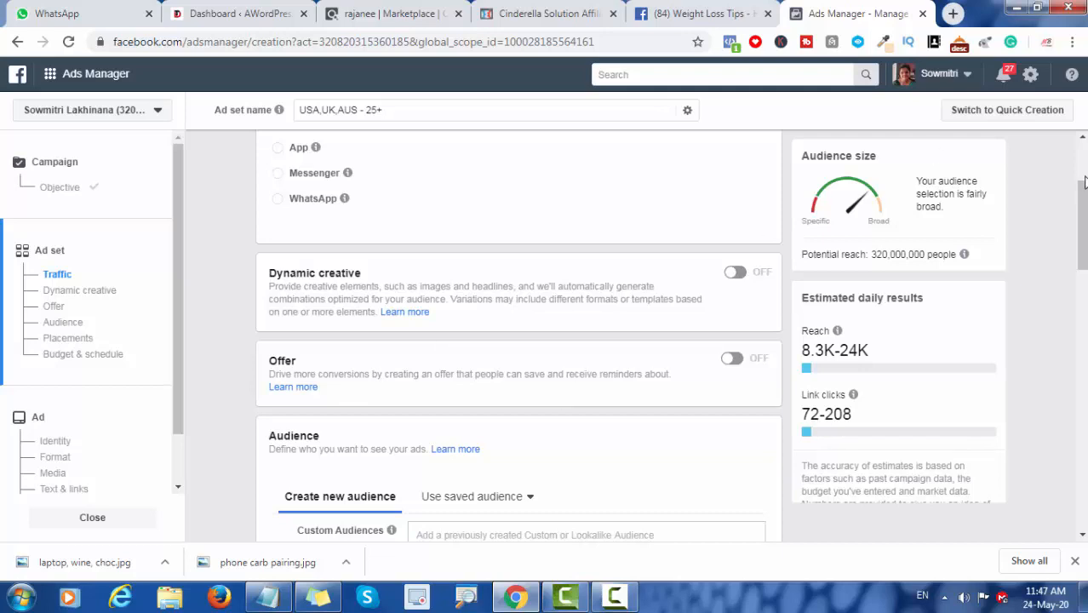
pyautogui.moveTo(1081, 197); pyautogui.dragTo(1080, 293)
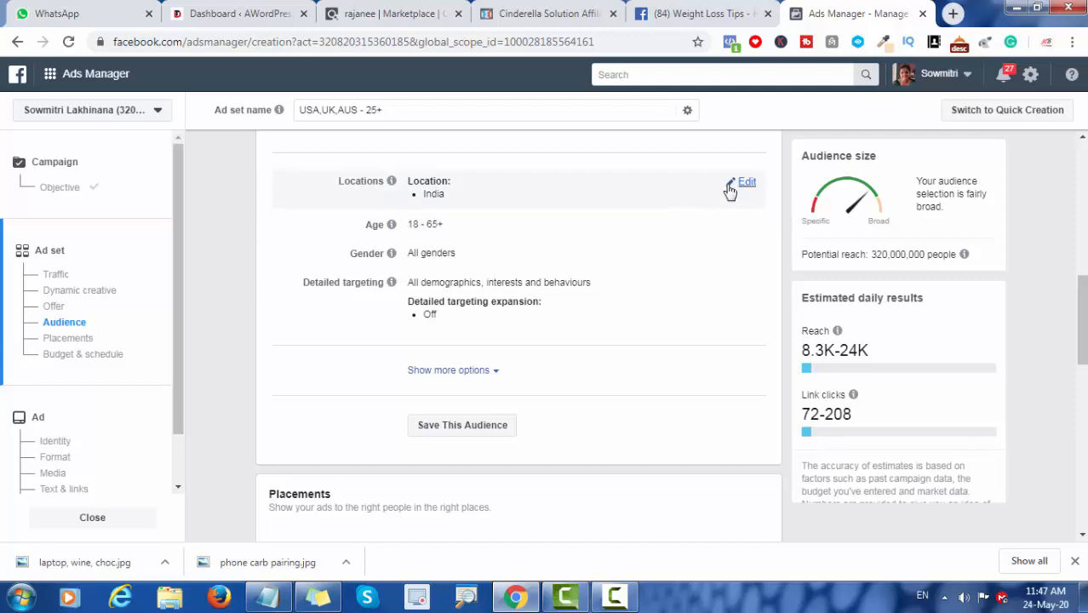
pyautogui.click(743, 183)
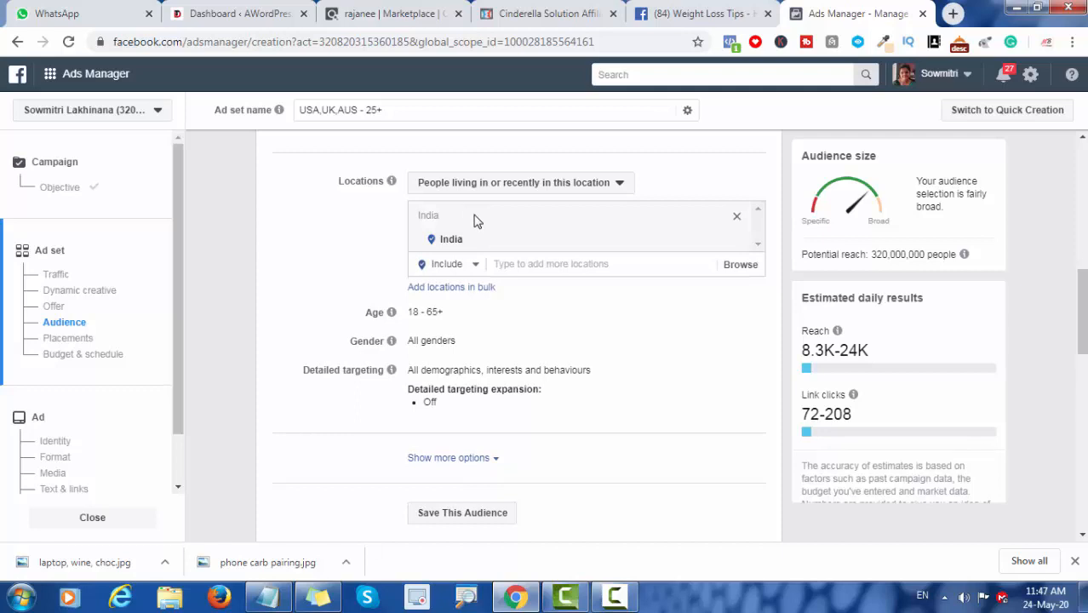
pyautogui.click(508, 267)
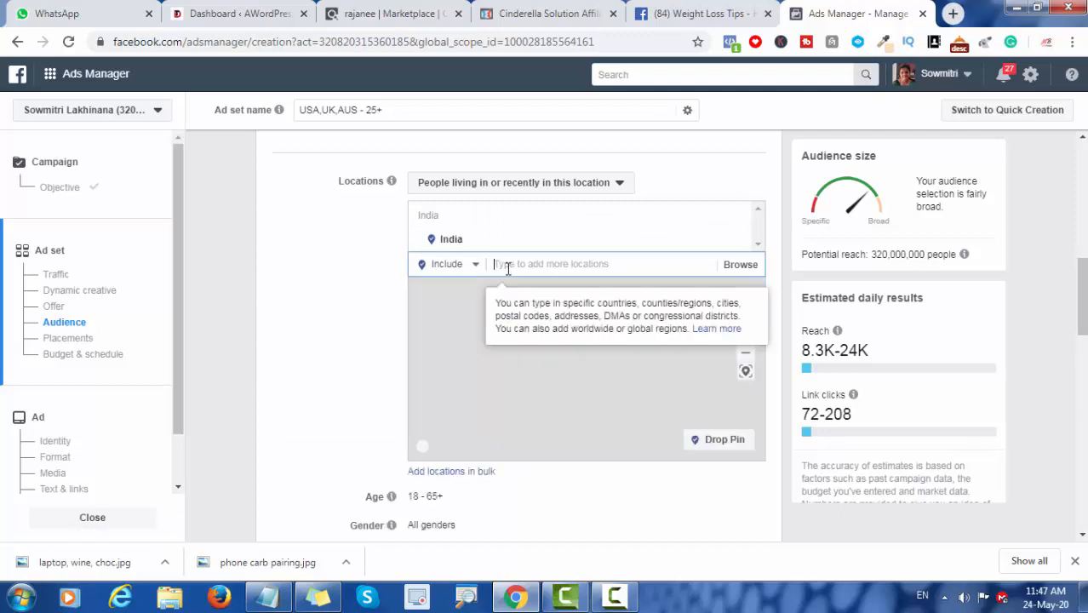
pyautogui.write('USA')
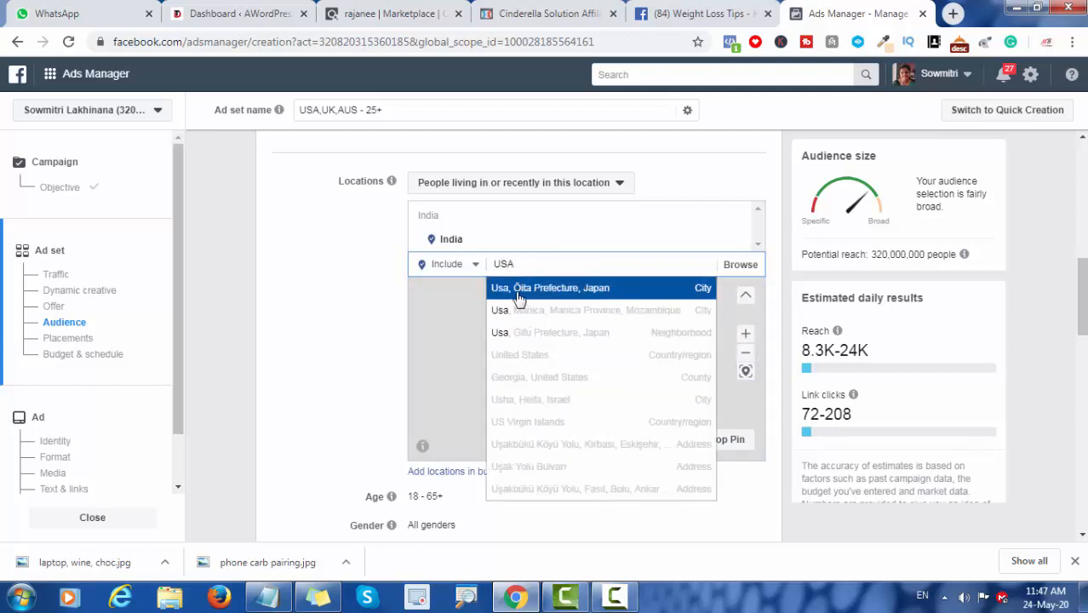
pyautogui.click(516, 357)
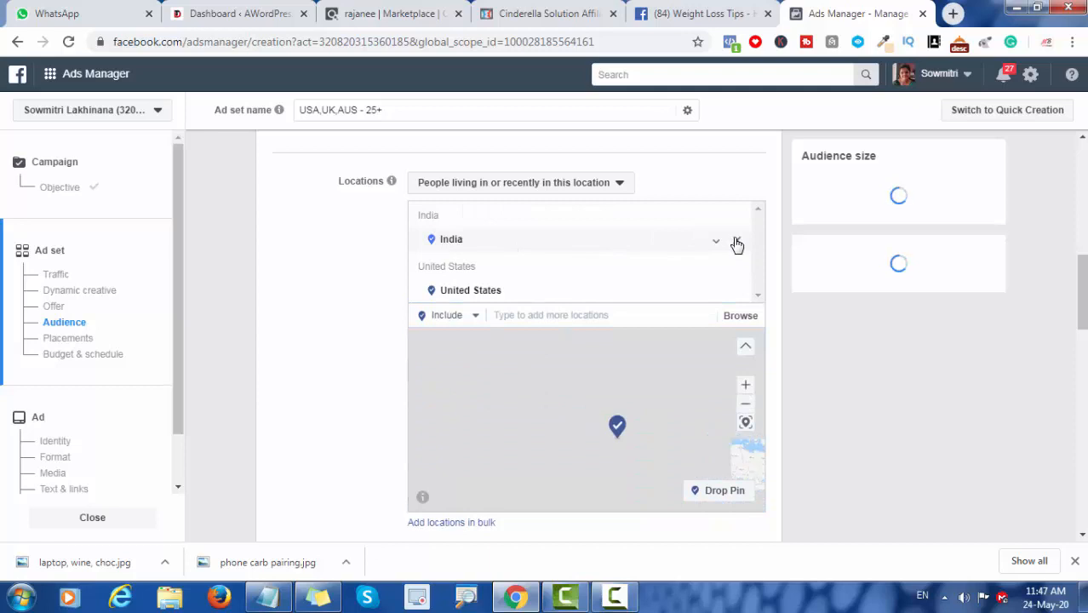
pyautogui.click(737, 243)
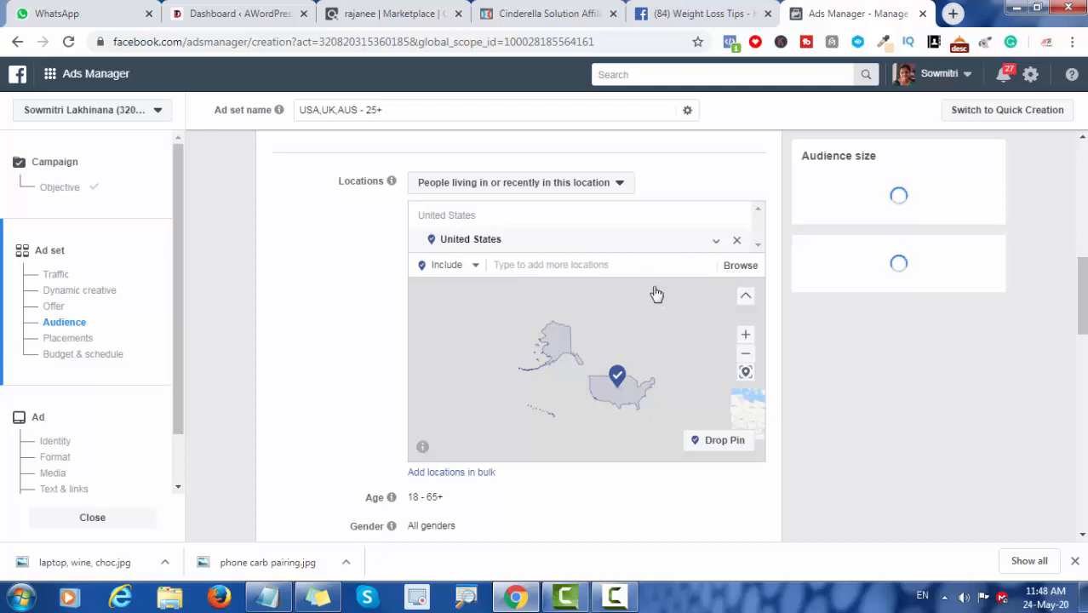
# Step: Search the audience locations for "UNITED KINGDOM" and include London, England, United Kingdom
pyautogui.click(599, 274)
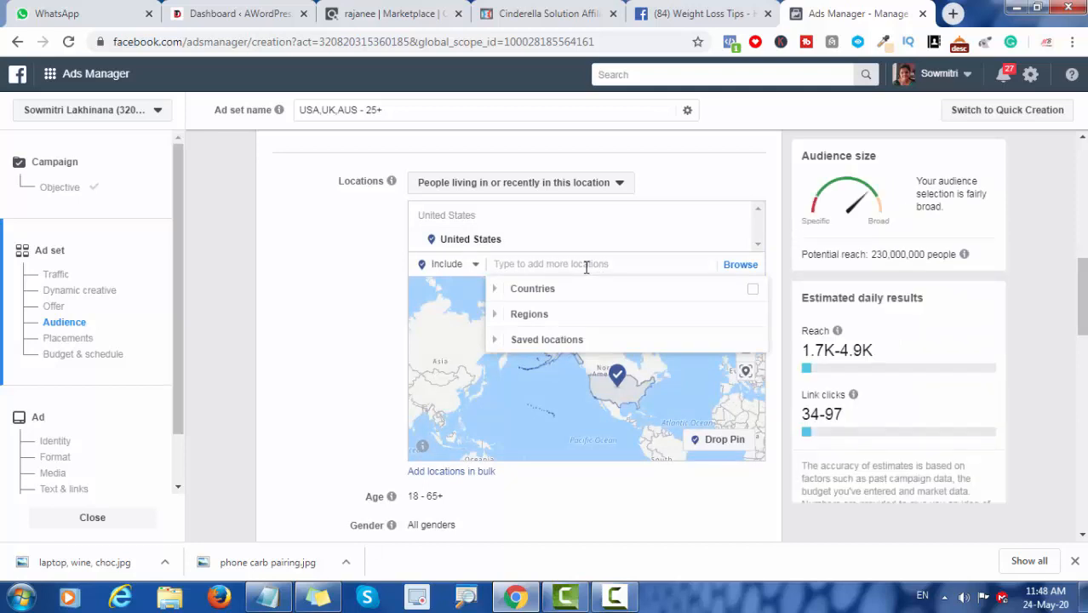
pyautogui.click(573, 264)
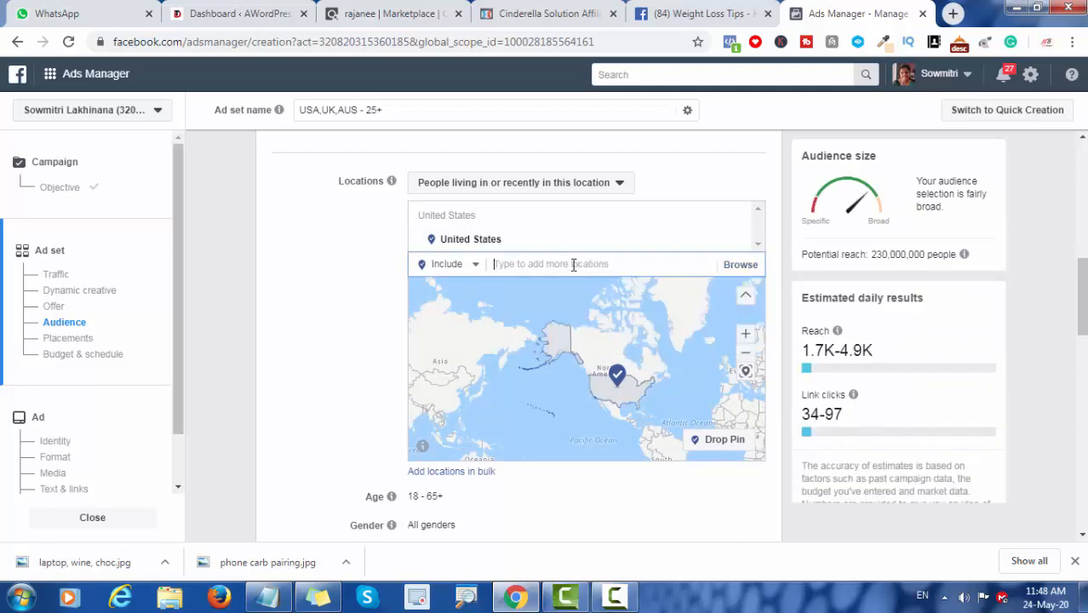
pyautogui.write('UNITED KINGDOM')
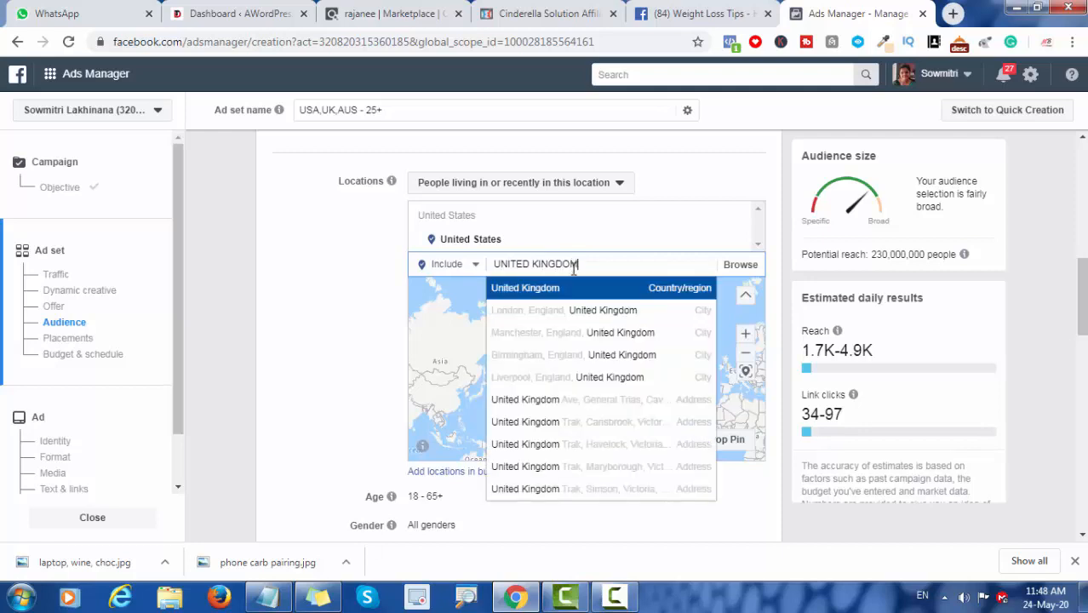
pyautogui.click(593, 312)
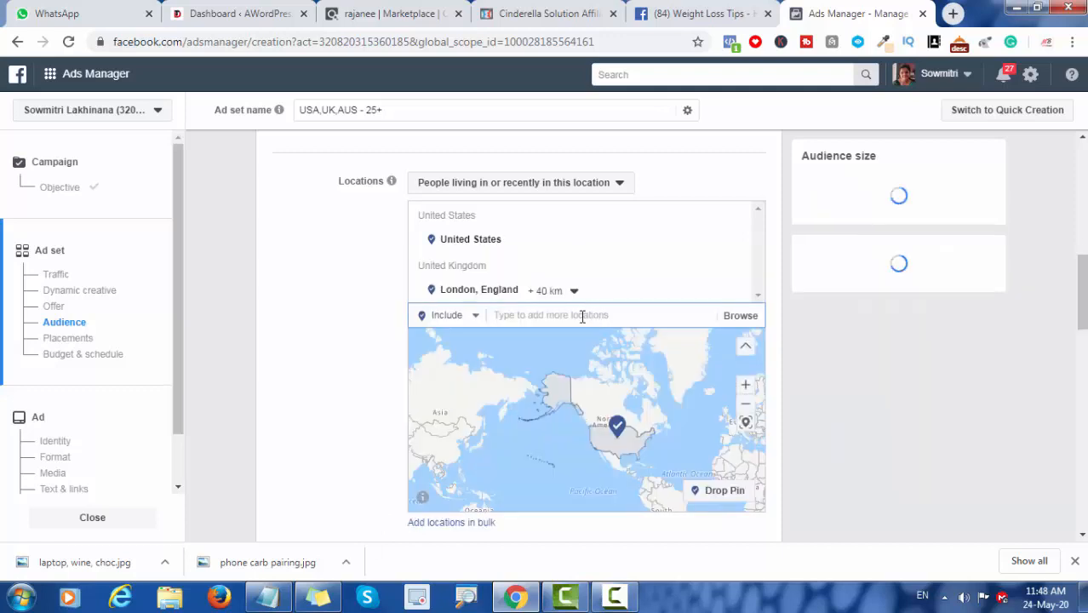
pyautogui.write('AUSTRALIA')
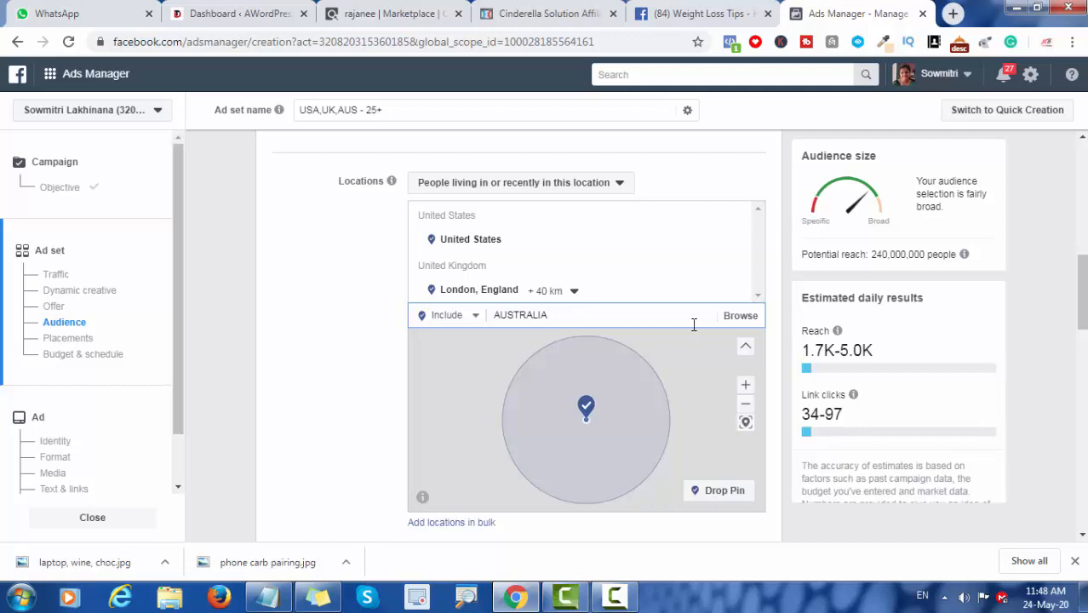
pyautogui.click(736, 319)
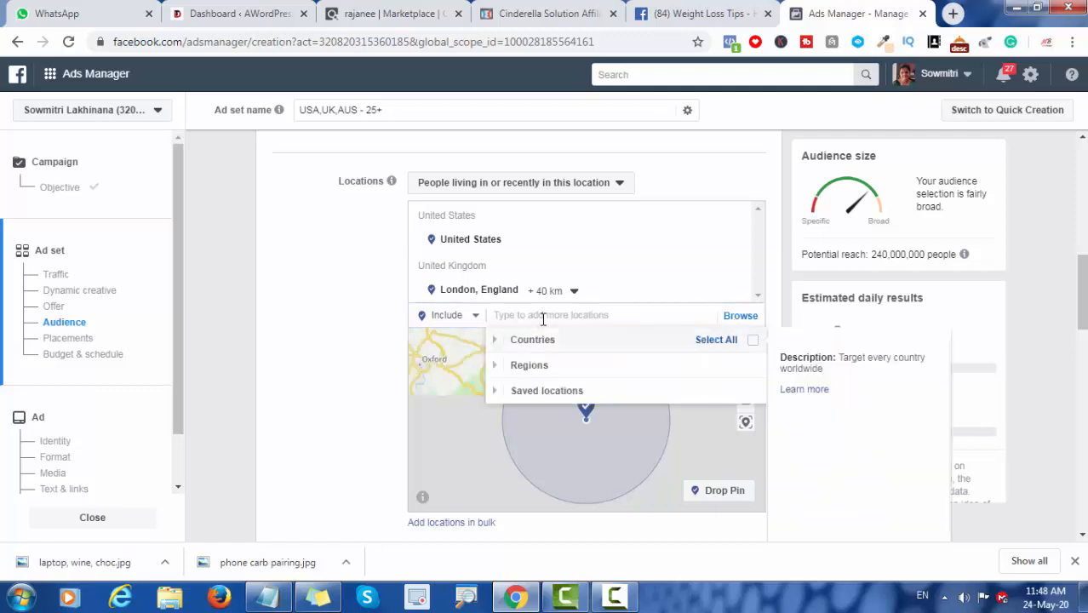
pyautogui.click(444, 408)
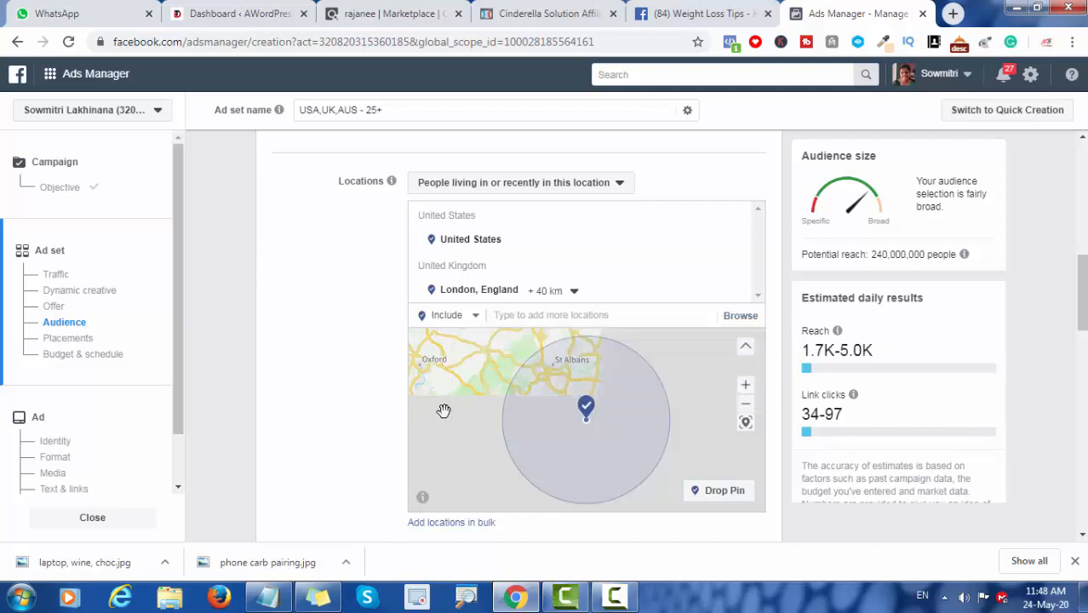
# Step: Search the audience locations for "AUSTRALIA" and include the country Australia
pyautogui.click(539, 323)
pyautogui.write('AUSTRALIA')
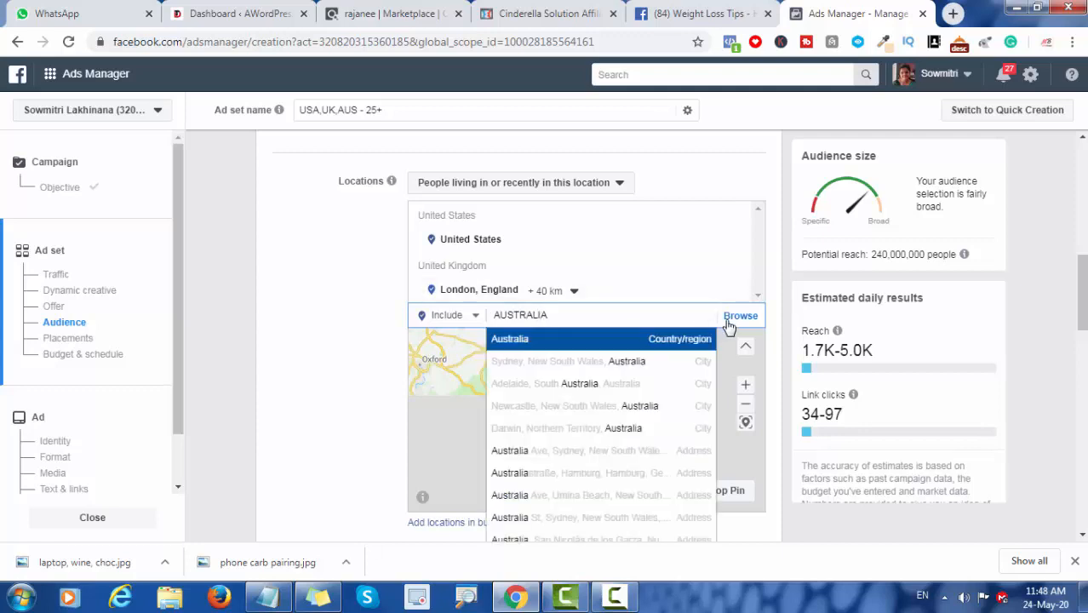
pyautogui.click(608, 340)
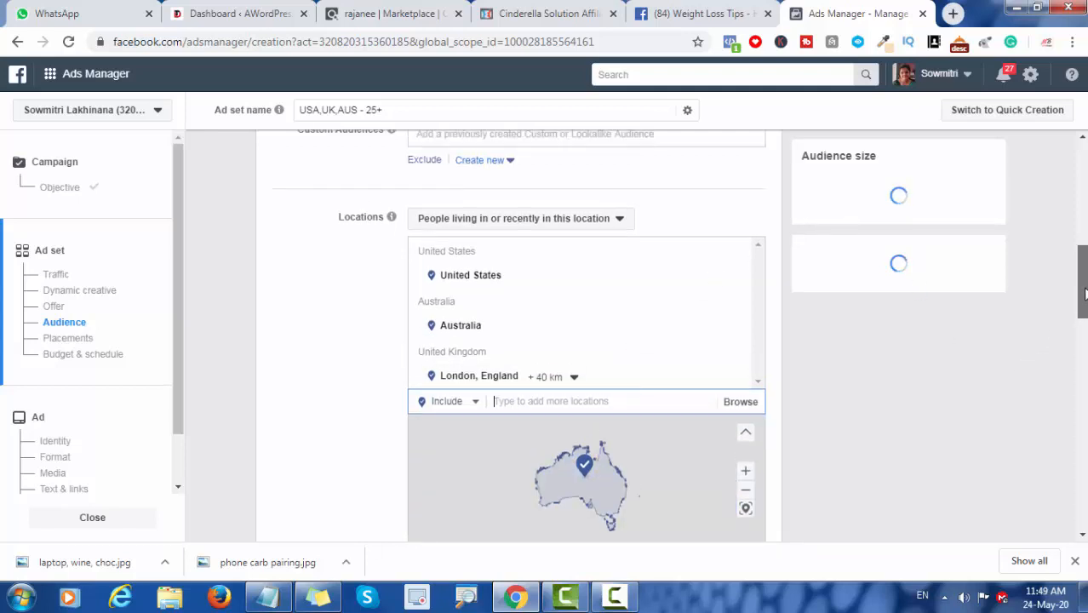
# Step: Set the audience age range to 25 to 60
pyautogui.moveTo(1086, 293)
pyautogui.mouseDown()
pyautogui.moveTo(1085, 271)
pyautogui.moveTo(1086, 285)
pyautogui.mouseUp()
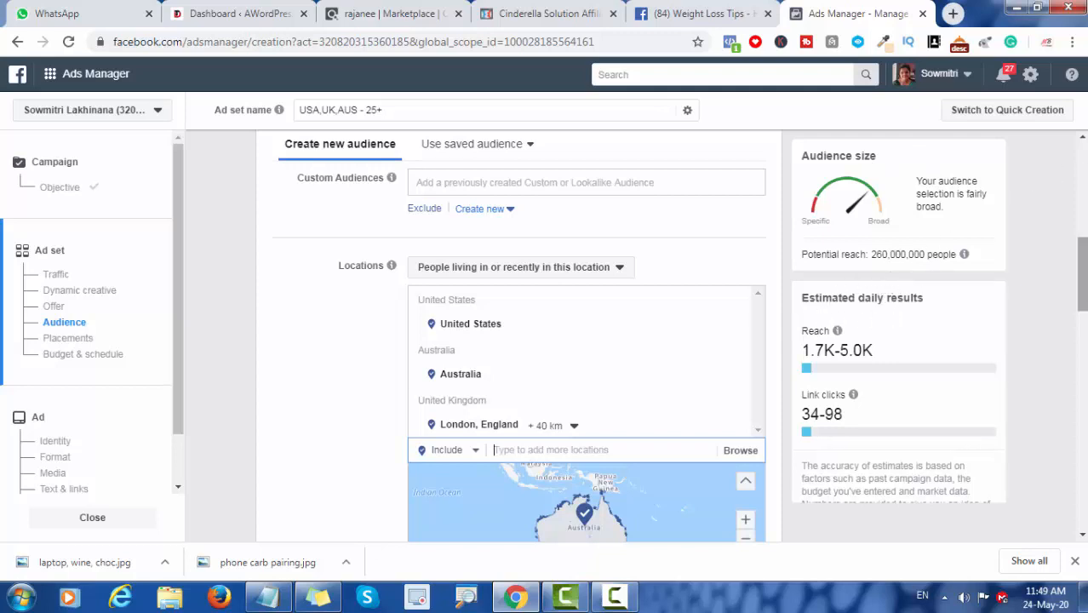
pyautogui.moveTo(1084, 267)
pyautogui.mouseDown()
pyautogui.moveTo(1084, 309)
pyautogui.moveTo(1083, 287)
pyautogui.mouseUp()
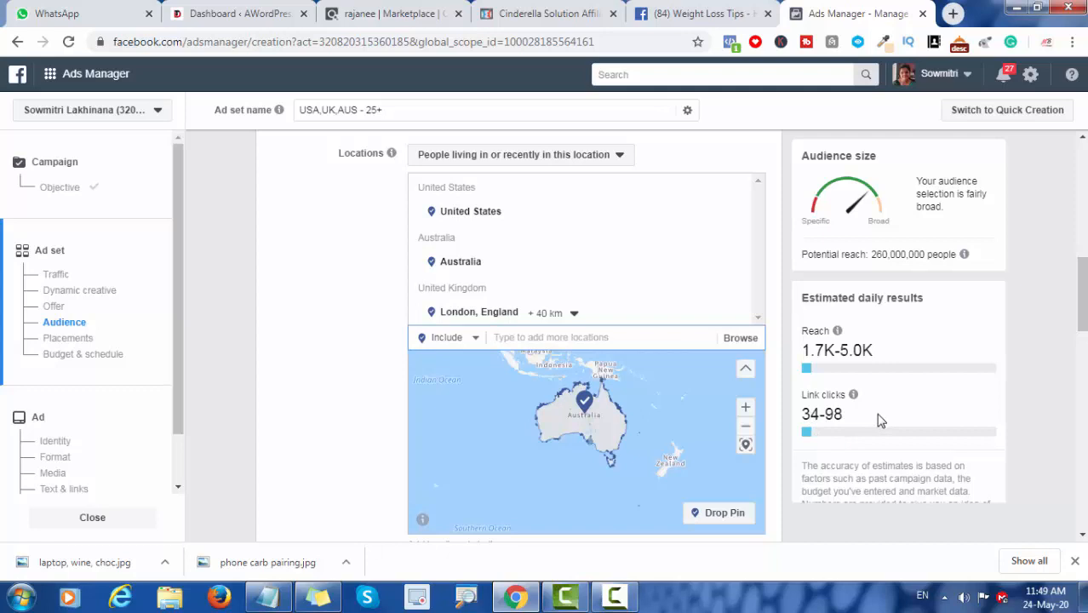
pyautogui.moveTo(1085, 296); pyautogui.dragTo(1085, 322)
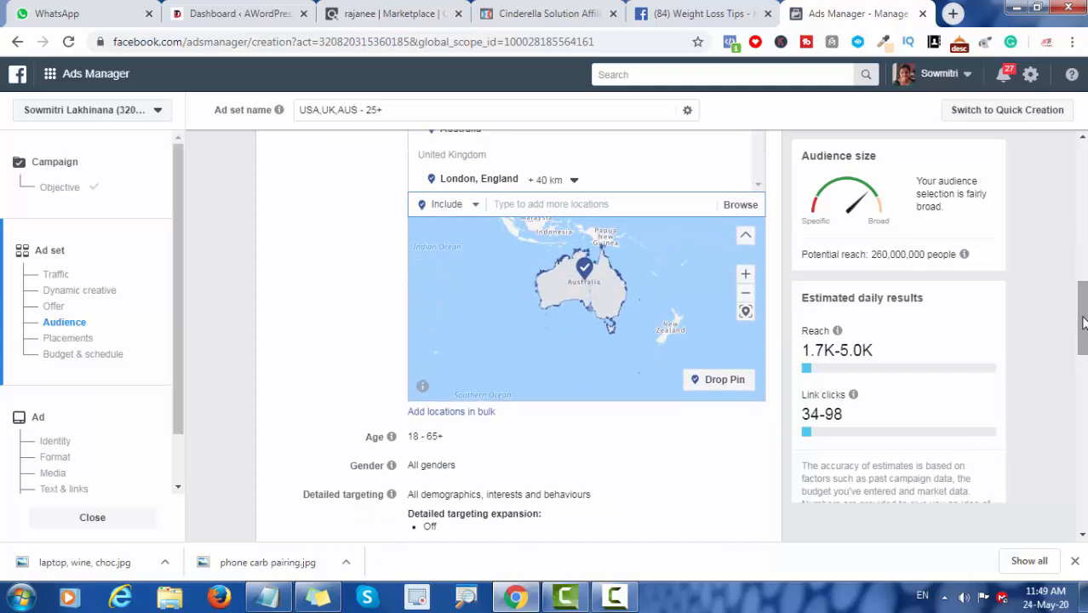
pyautogui.moveTo(1083, 322); pyautogui.dragTo(1083, 359)
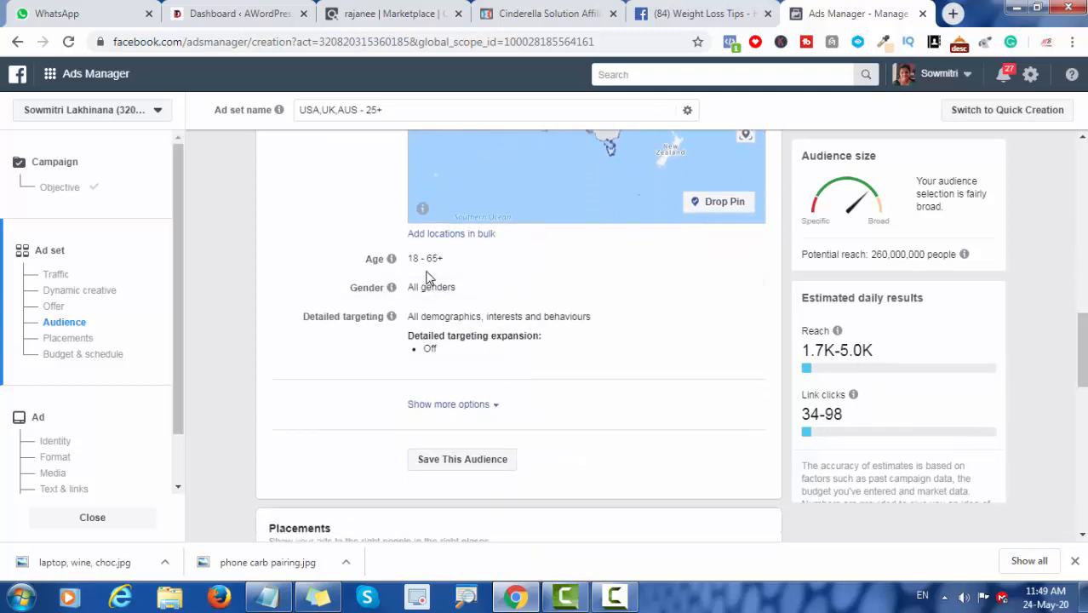
pyautogui.moveTo(431, 257)
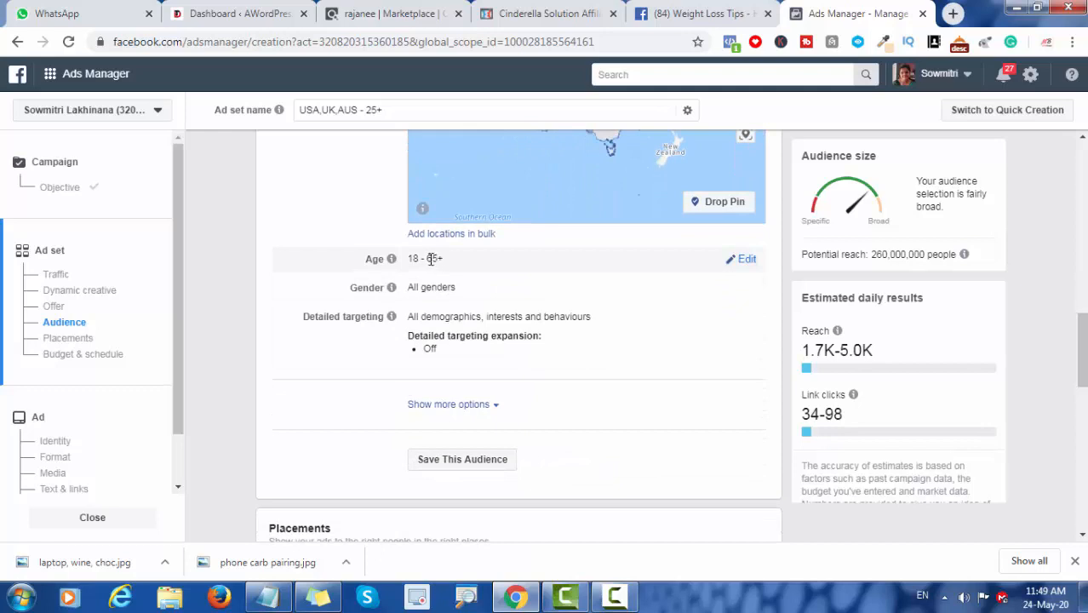
pyautogui.click(743, 263)
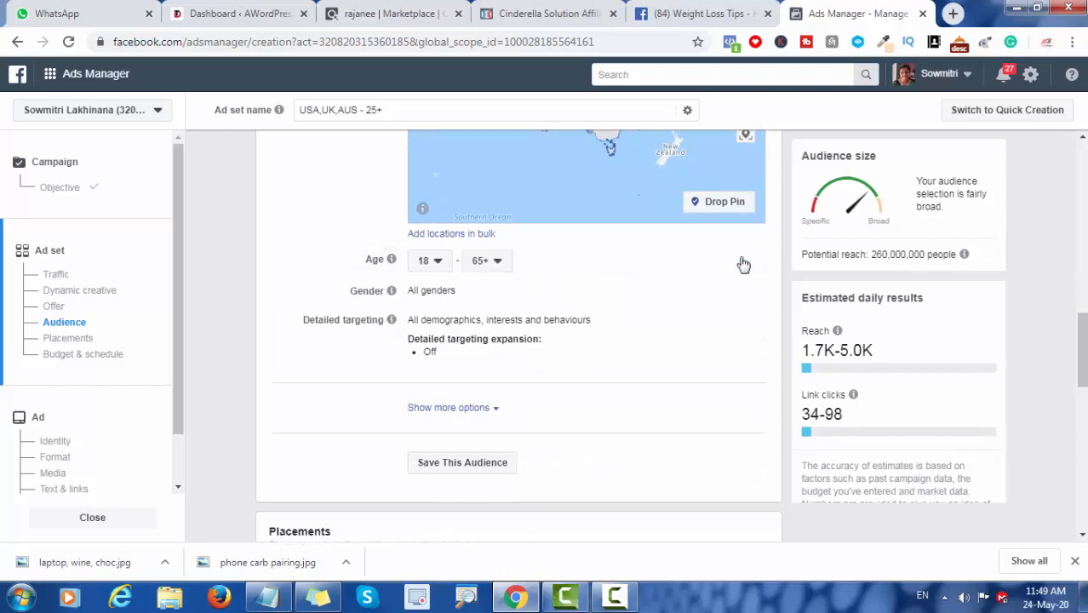
pyautogui.click(427, 262)
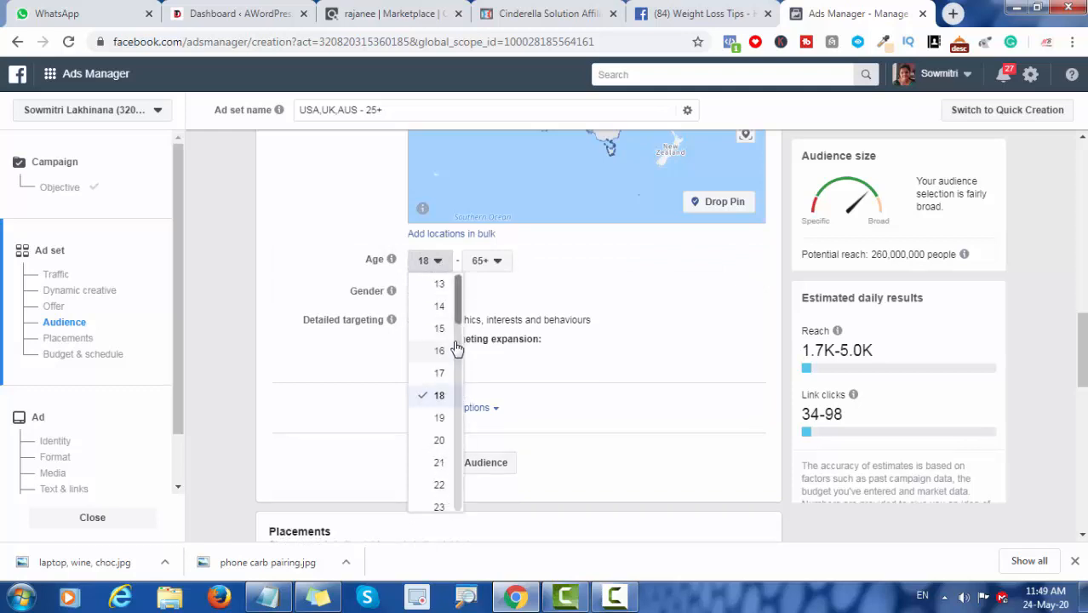
pyautogui.moveTo(458, 320); pyautogui.dragTo(442, 361)
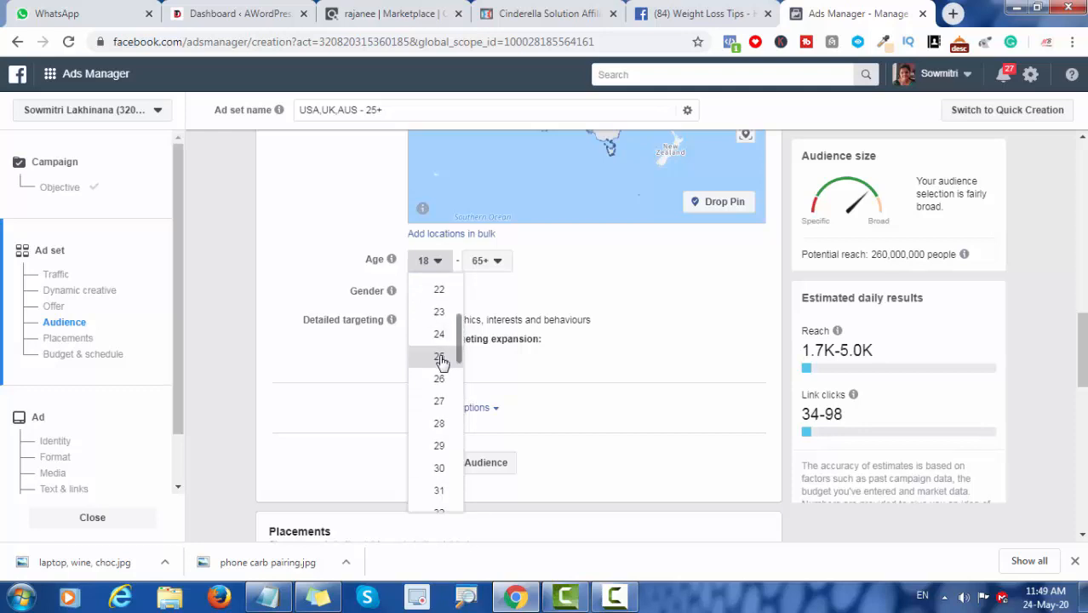
pyautogui.click(440, 357)
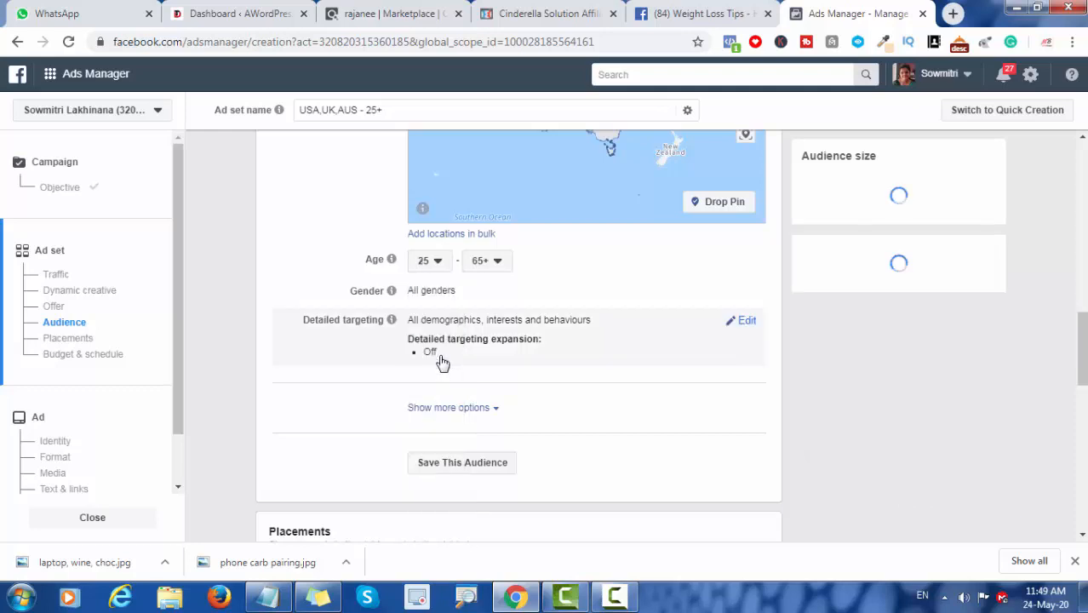
pyautogui.click(499, 270)
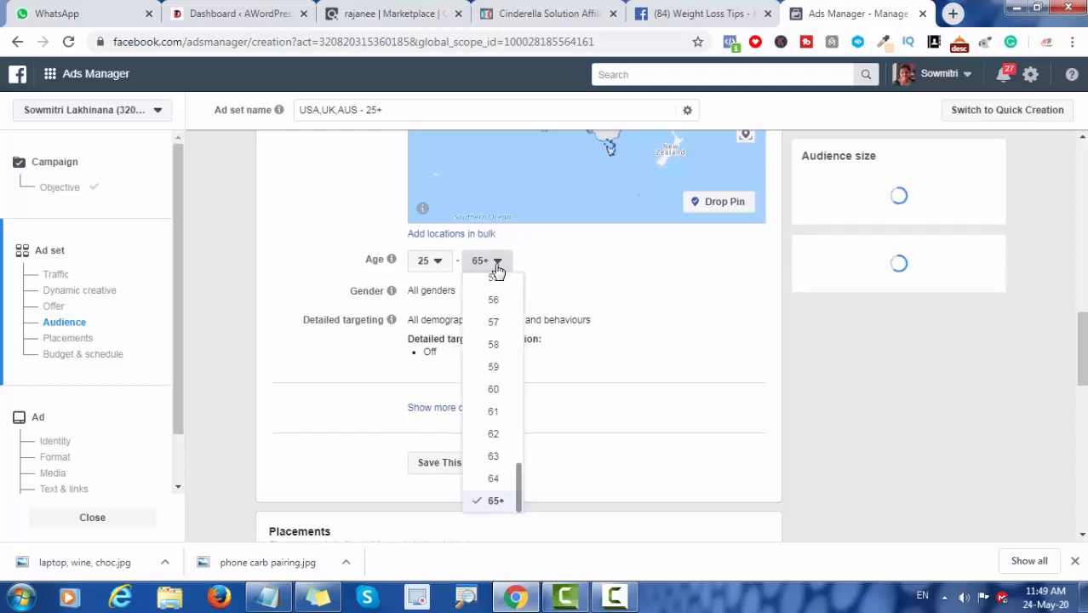
pyautogui.click(495, 393)
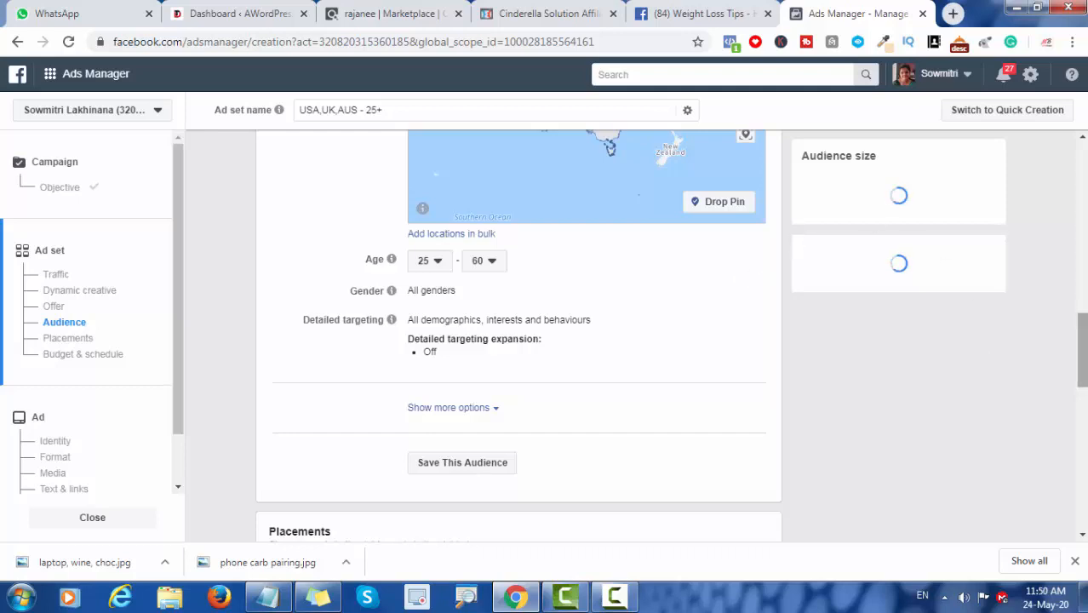
# Step: Open the ad set's detailed targeting for editing and search it for "WEIGHTLOSS"
pyautogui.moveTo(1085, 341); pyautogui.dragTo(1084, 359)
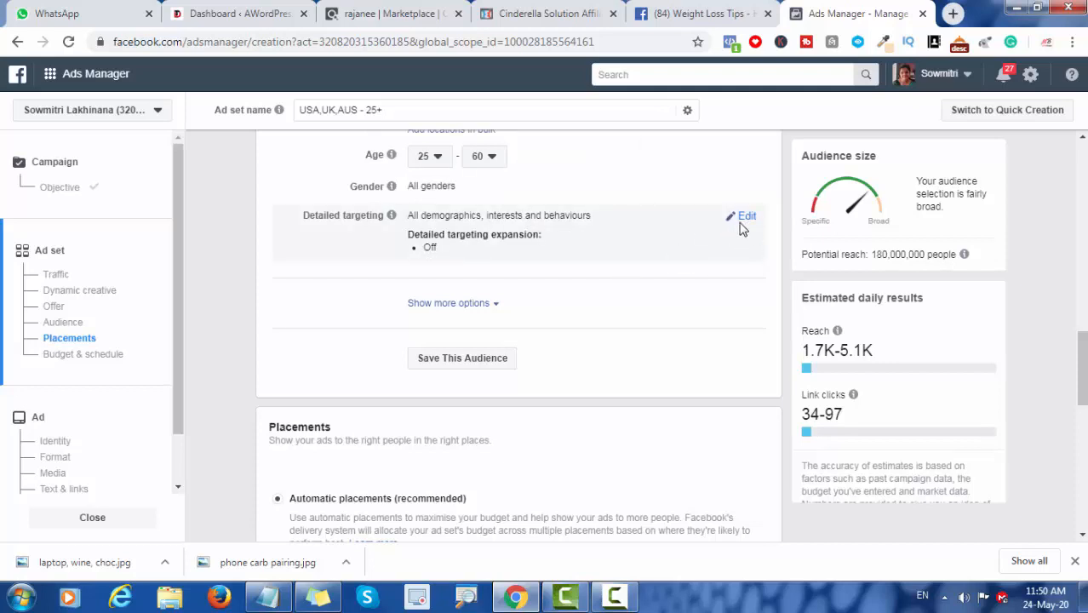
pyautogui.click(743, 218)
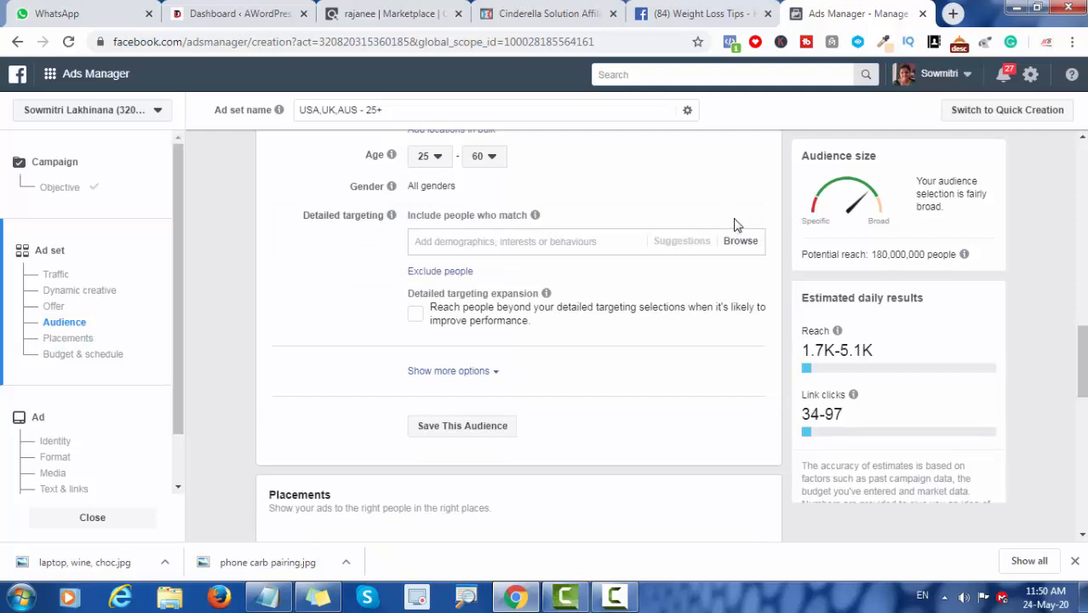
pyautogui.click(478, 243)
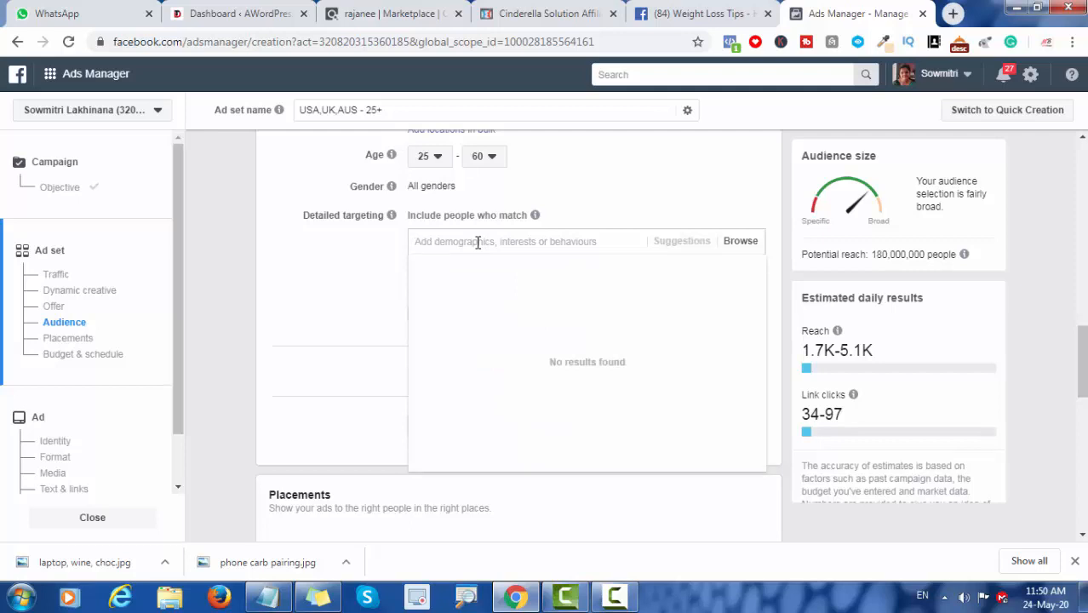
pyautogui.write('WEIGHTLOSS')
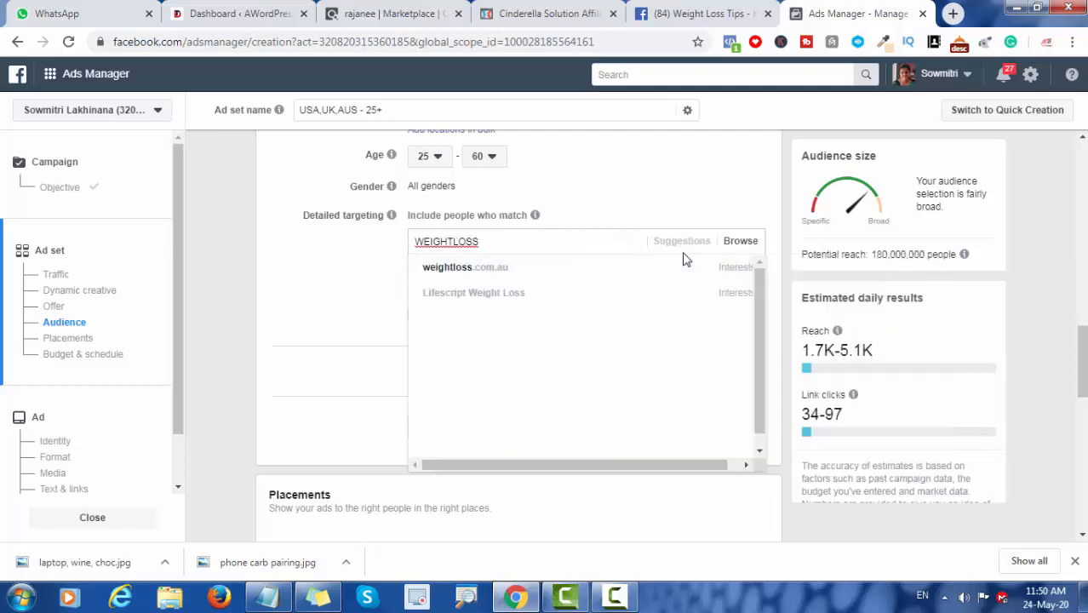
pyautogui.moveTo(498, 277)
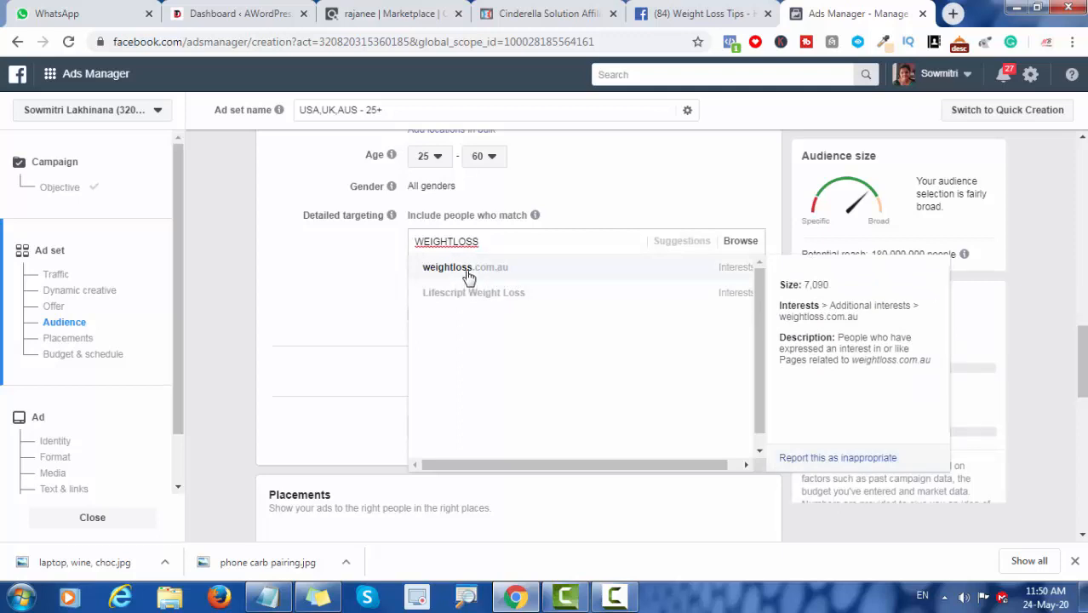
# Step: Browse the detailed targeting interests and expand the Fitness and wellness category to examine its options
pyautogui.click(734, 247)
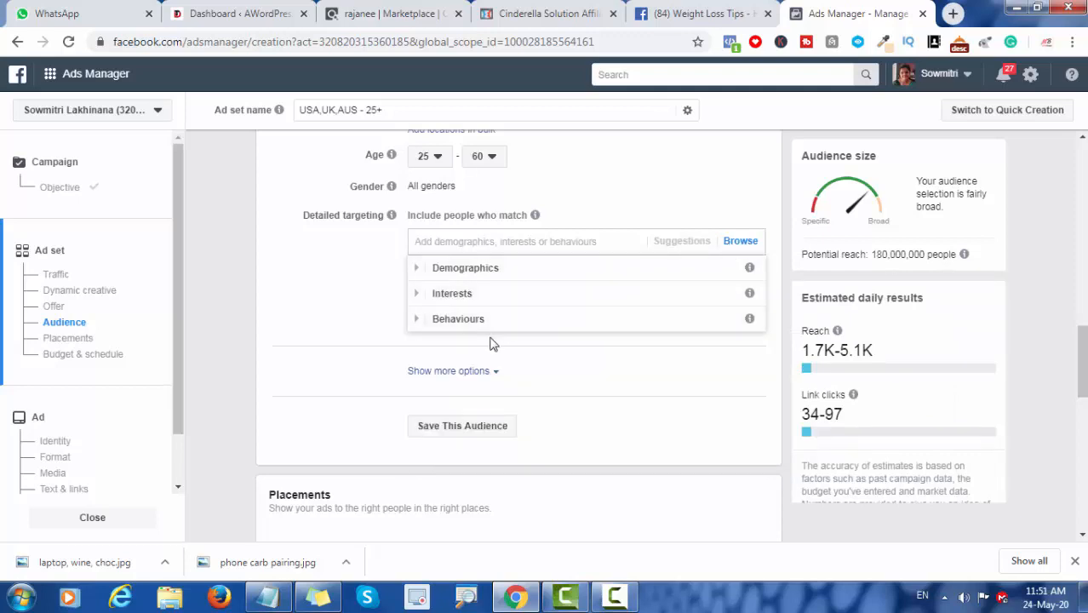
pyautogui.click(465, 296)
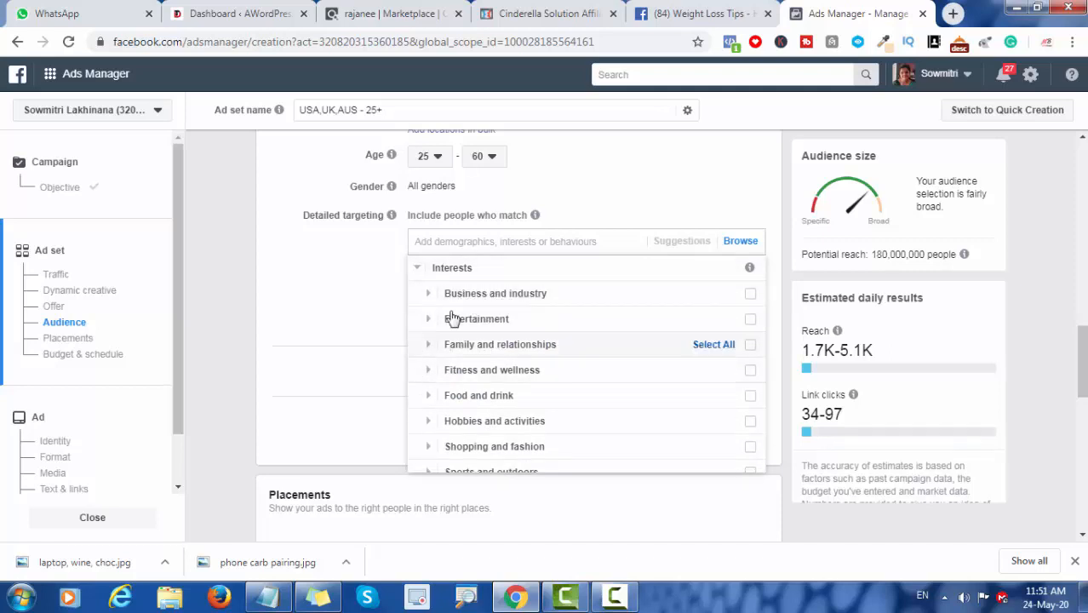
pyautogui.click(515, 375)
pyautogui.scroll(-1, 494, 375)
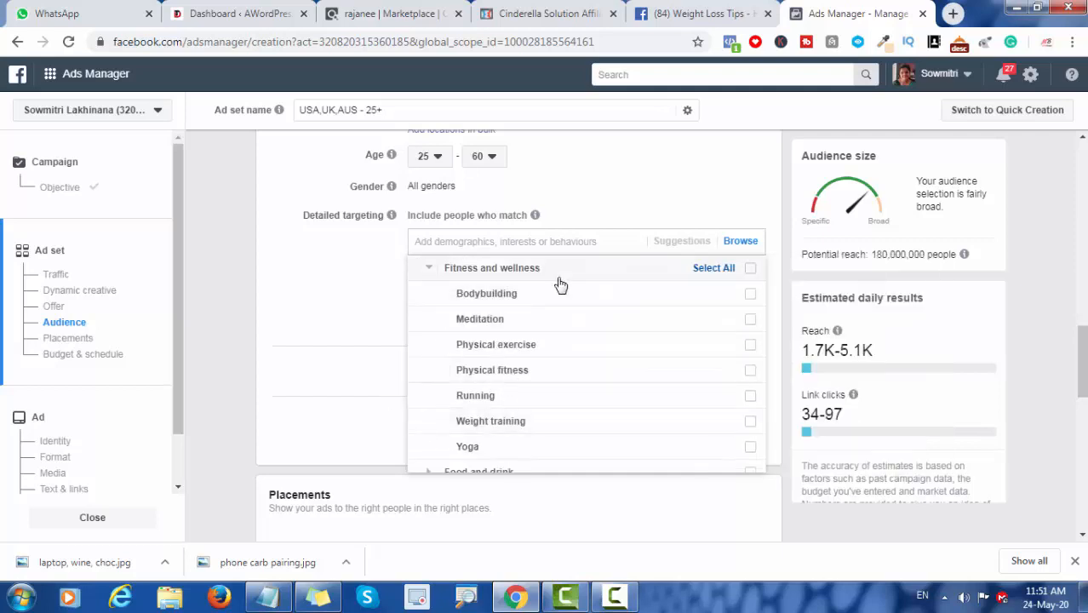
# Step: Search the detailed targeting for "WEIGHTLOSS" and include the interest Lifescript Weight Loss
pyautogui.click(618, 242)
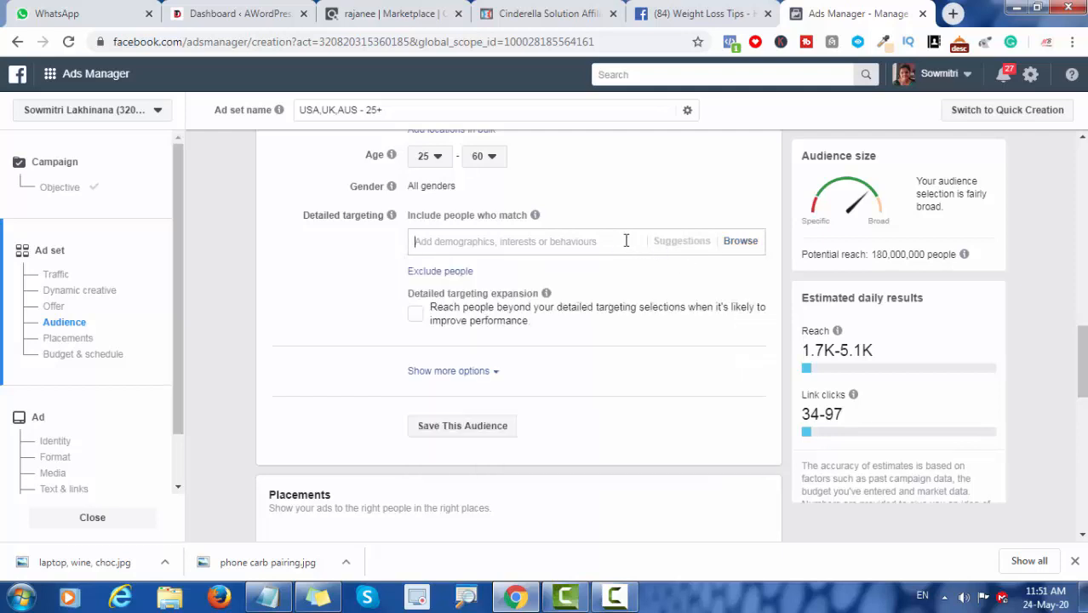
pyautogui.write('WEIGHTLOSS')
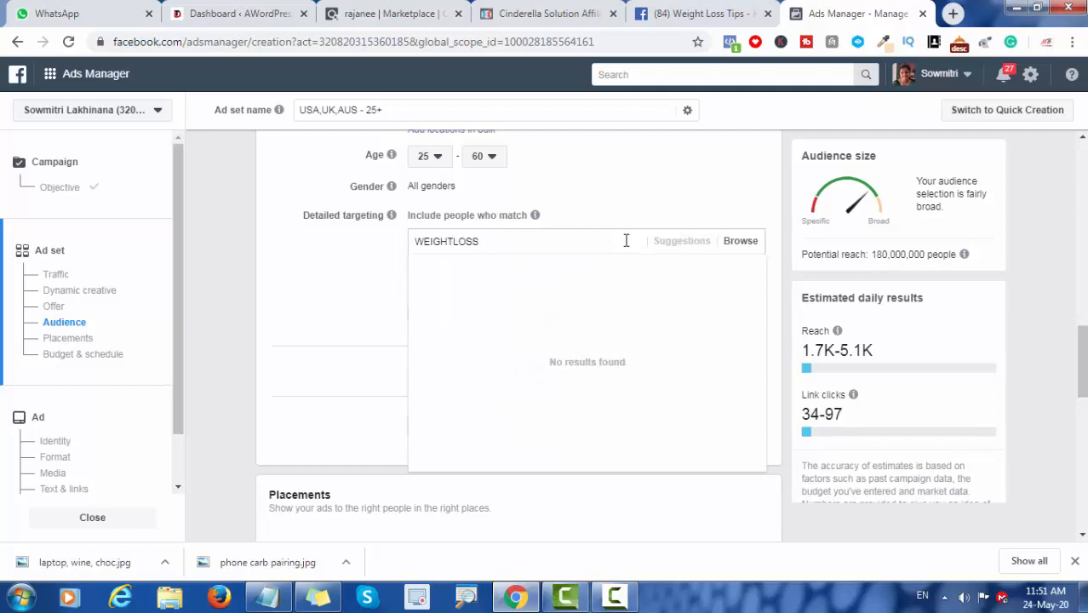
pyautogui.hotkey('ctrl', 'a')
pyautogui.press('BackSpace')
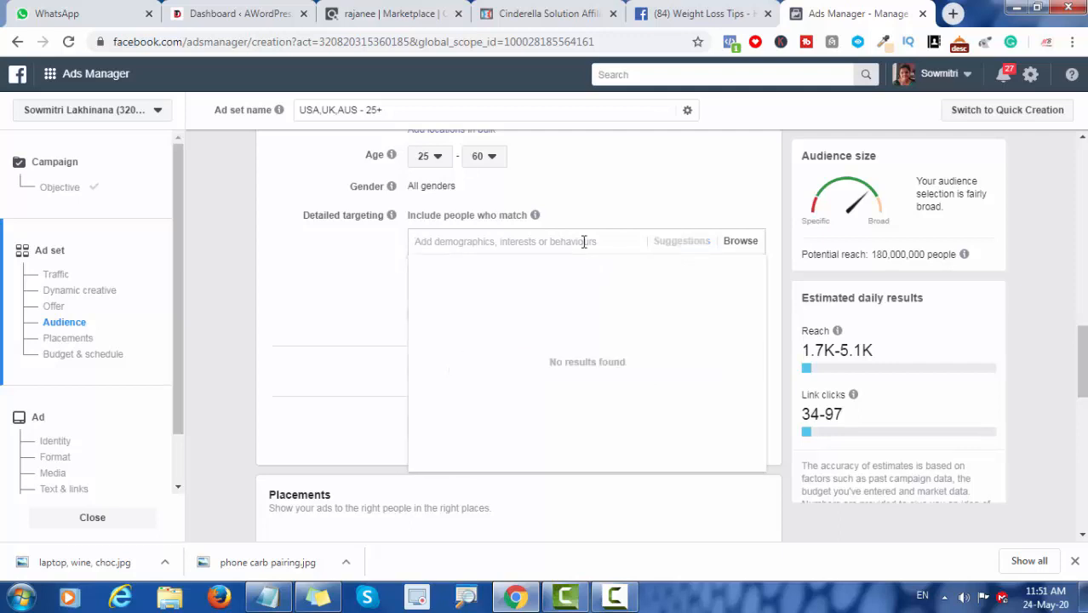
pyautogui.write('WEIGHTLOSS')
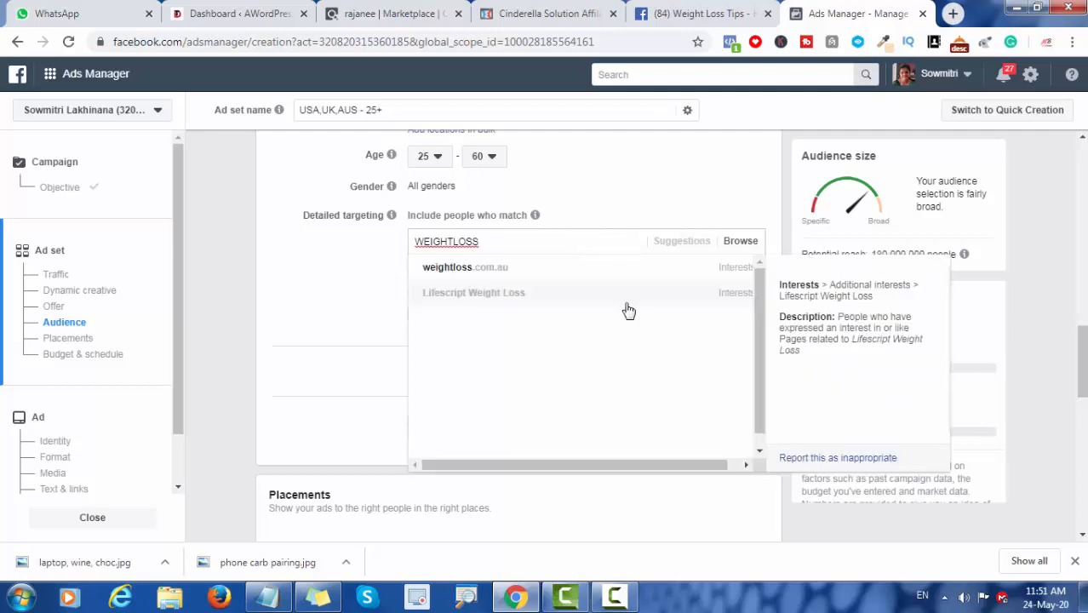
pyautogui.click(510, 296)
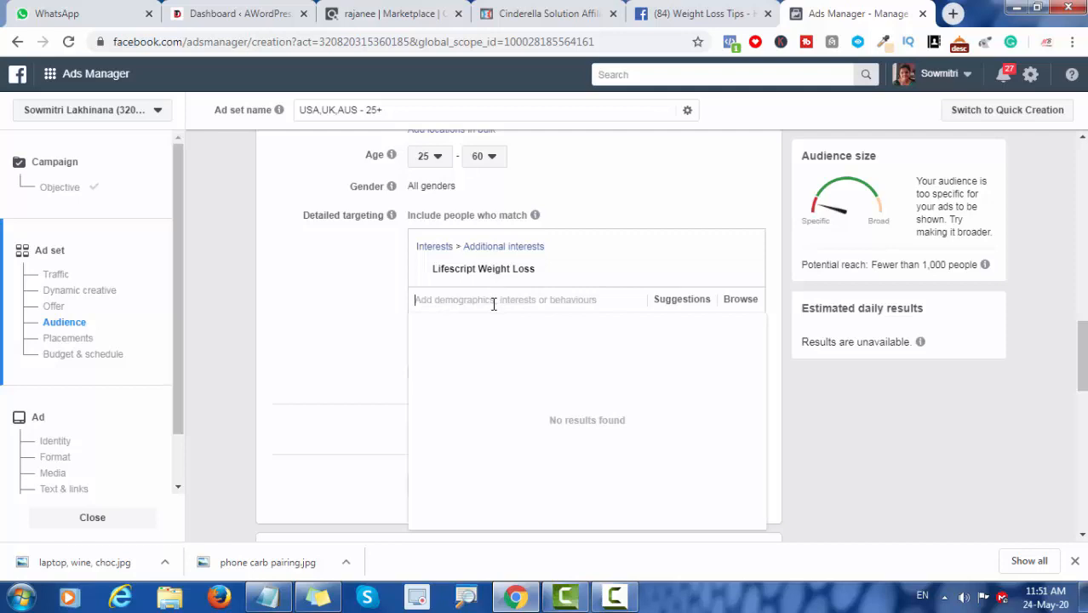
# Step: Include the suggested interests Health & wellness, Diet food and Calorie in the detailed targeting
pyautogui.write('DIET')
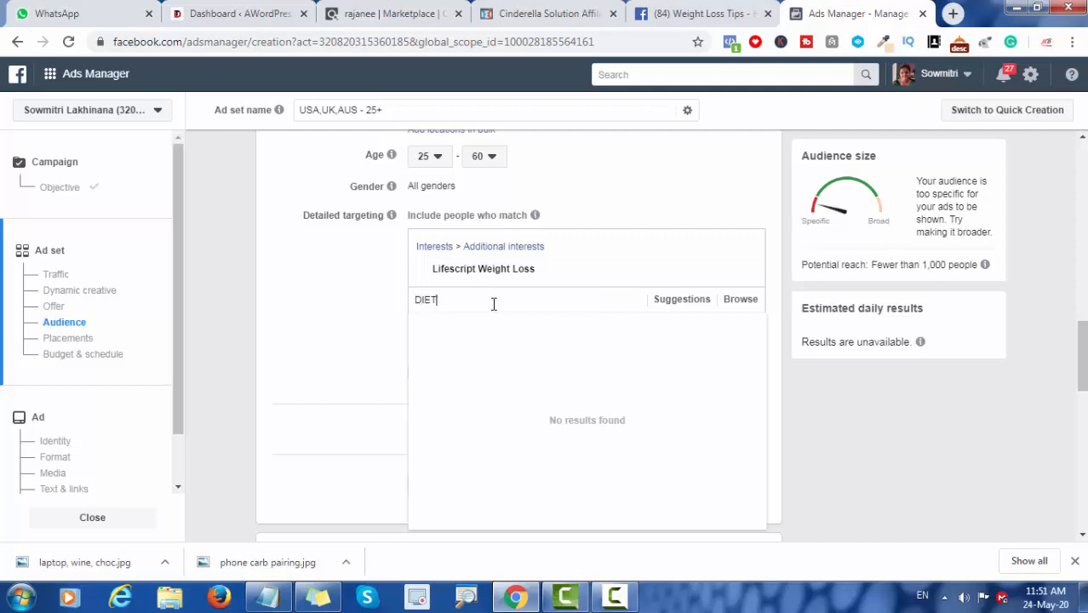
pyautogui.doubleClick(502, 311)
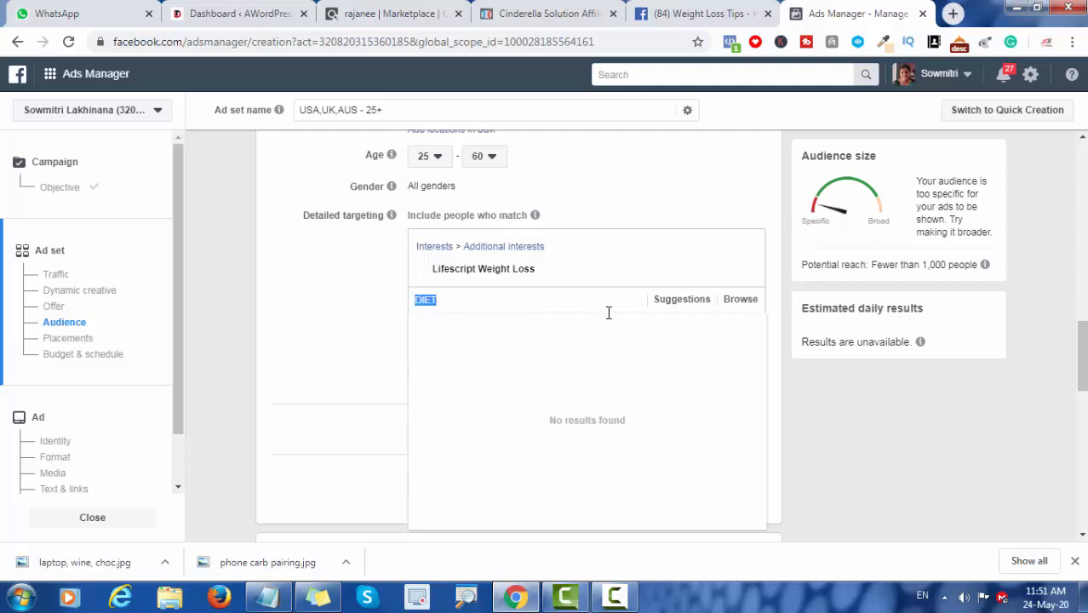
pyautogui.click(672, 300)
pyautogui.moveTo(475, 333)
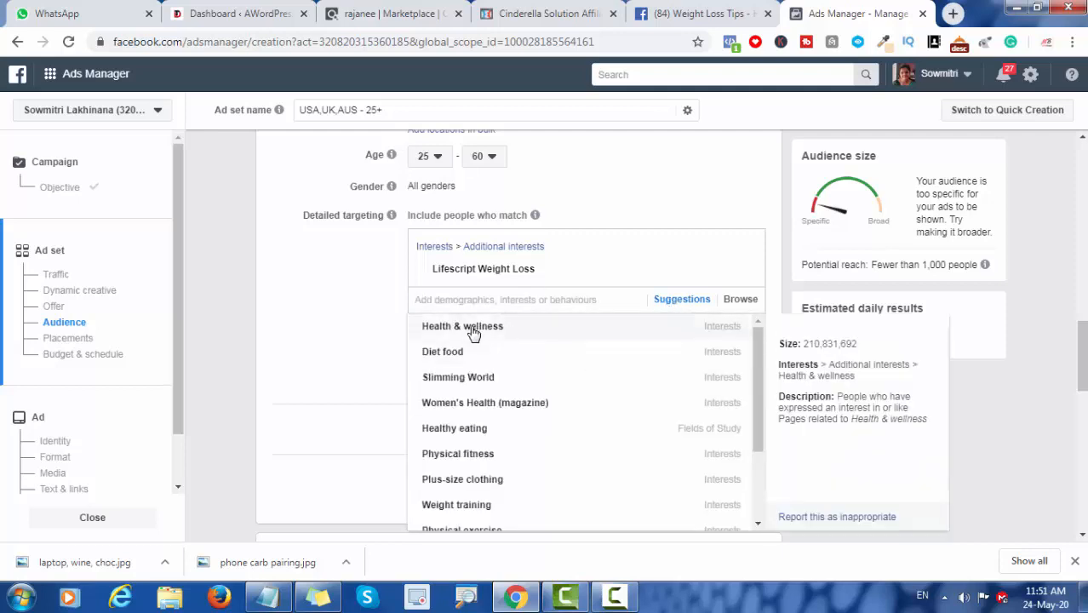
pyautogui.click(474, 333)
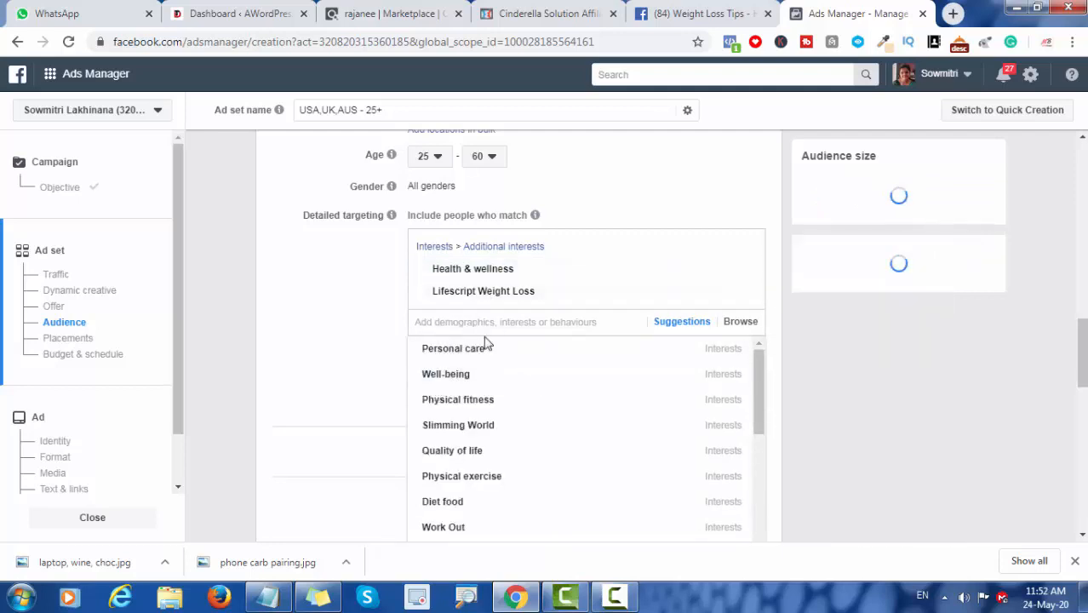
pyautogui.click(450, 504)
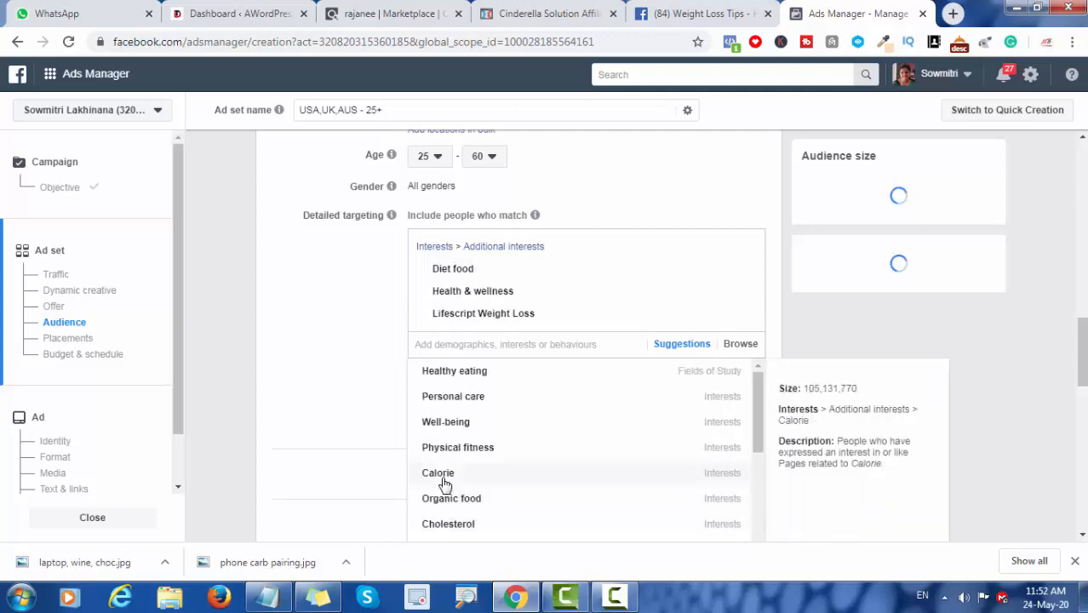
pyautogui.click(442, 483)
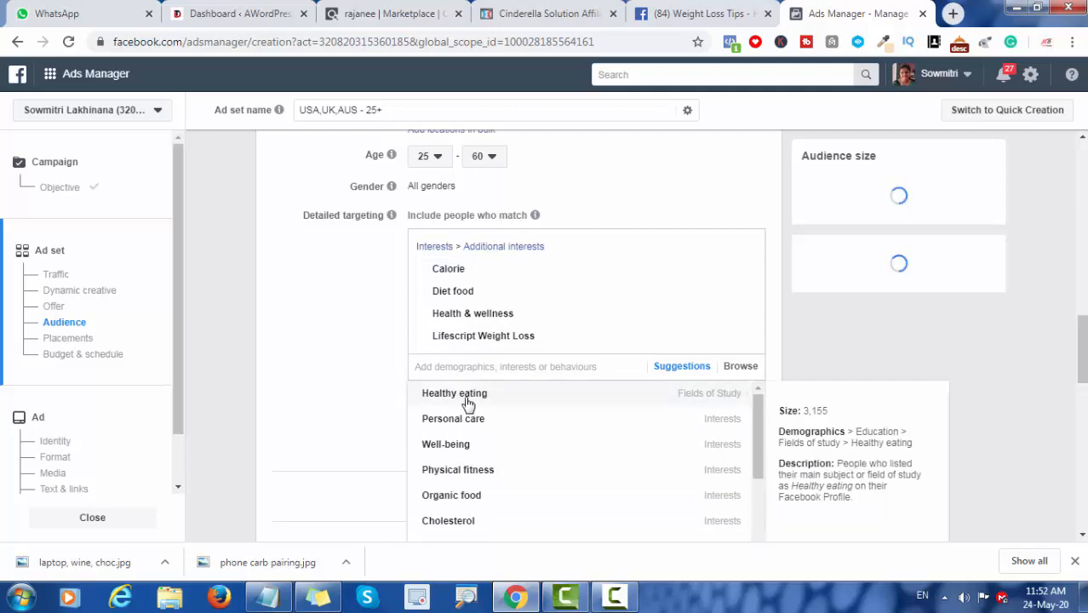
# Step: Include Healthy eating, Physical fitness, Cholesterol, Physical exercise and Personal care from the targeting suggestions
pyautogui.click(467, 402)
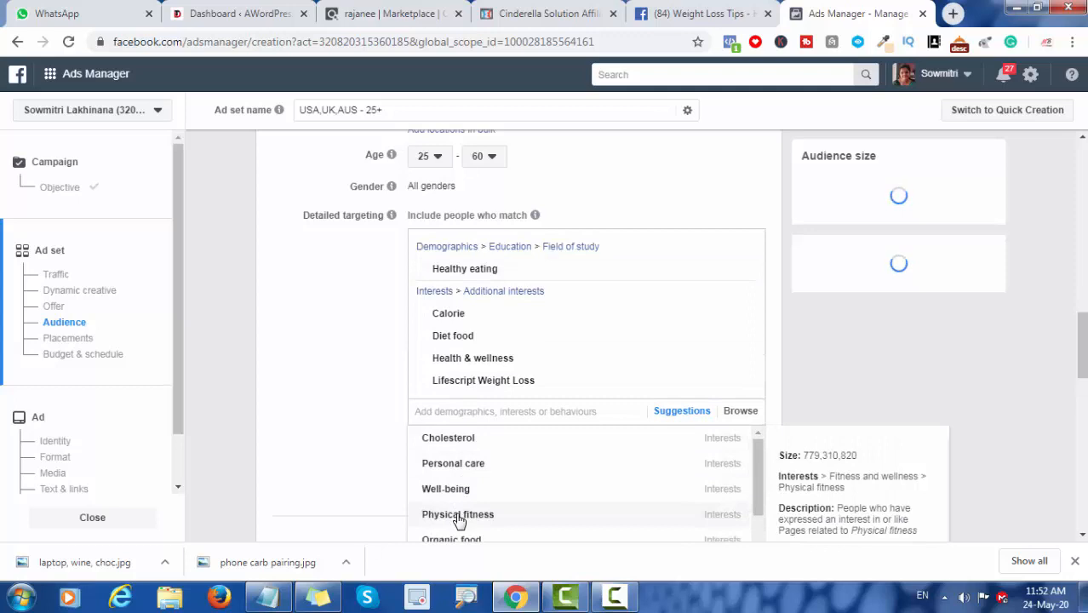
pyautogui.click(459, 516)
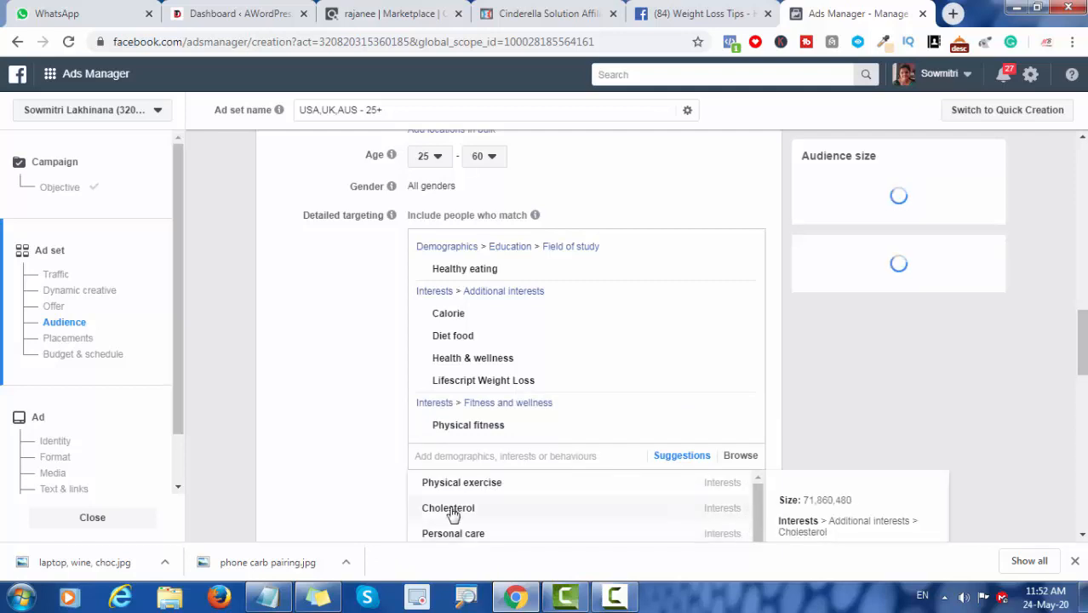
pyautogui.click(451, 515)
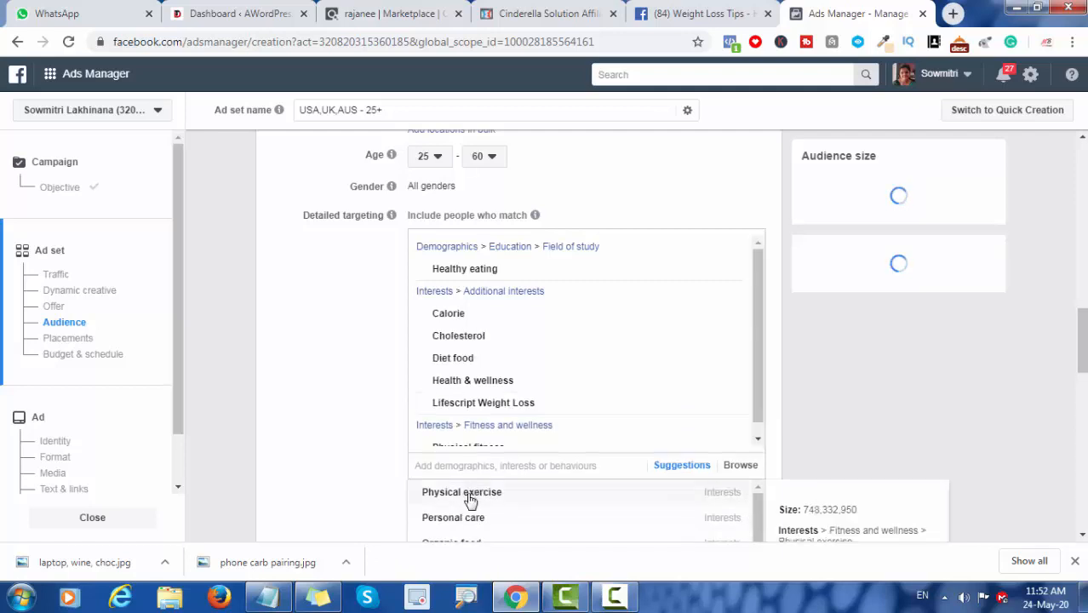
pyautogui.click(470, 494)
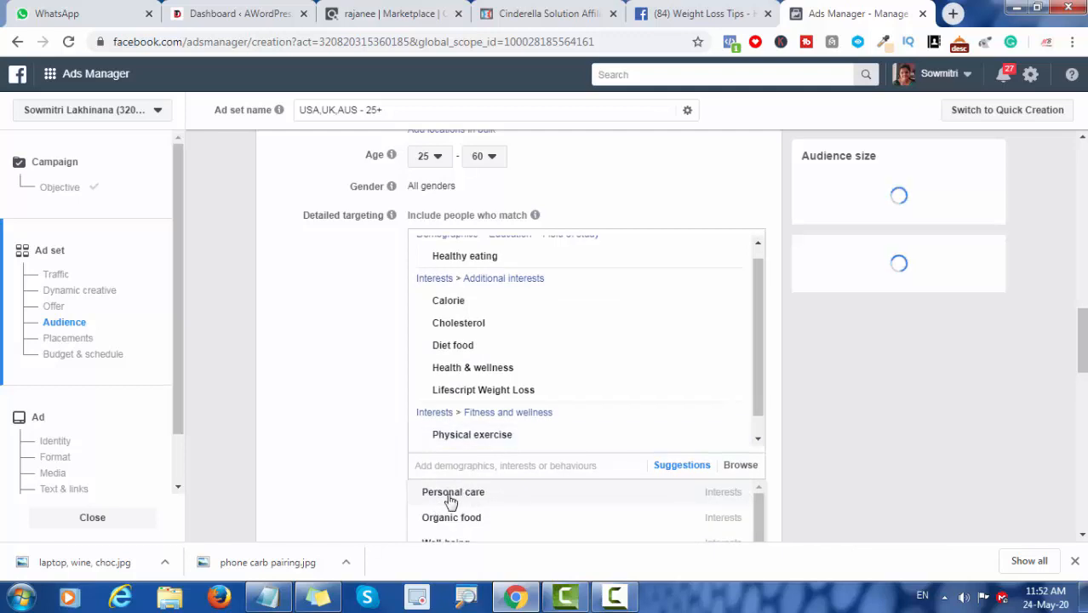
pyautogui.click(453, 494)
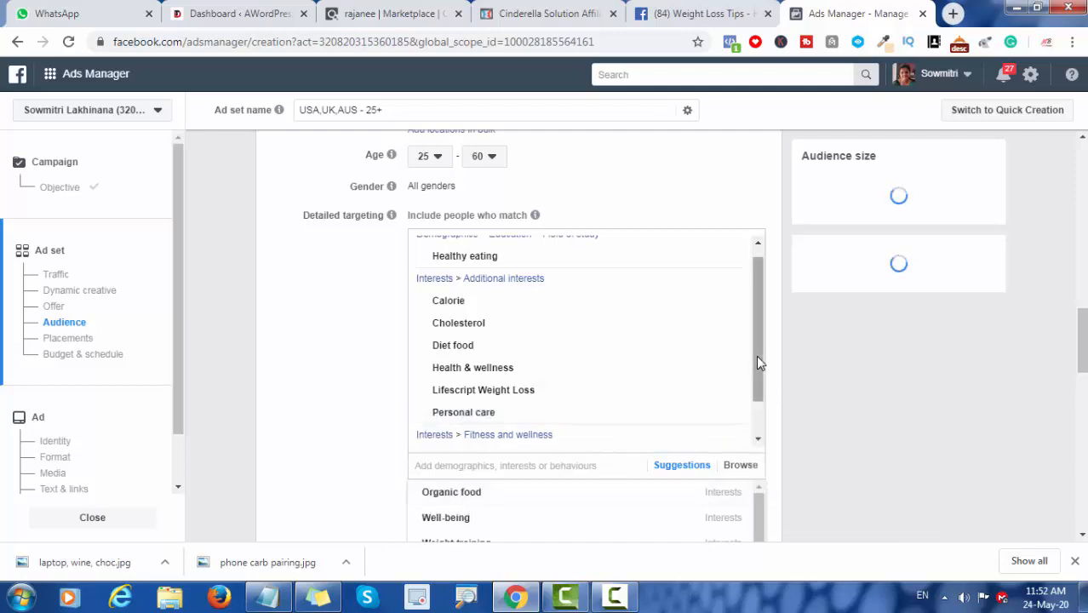
# Step: Include Work Out, Weight training and Natural foods from the targeting suggestions, then close the suggestions list
pyautogui.moveTo(756, 355); pyautogui.dragTo(750, 402)
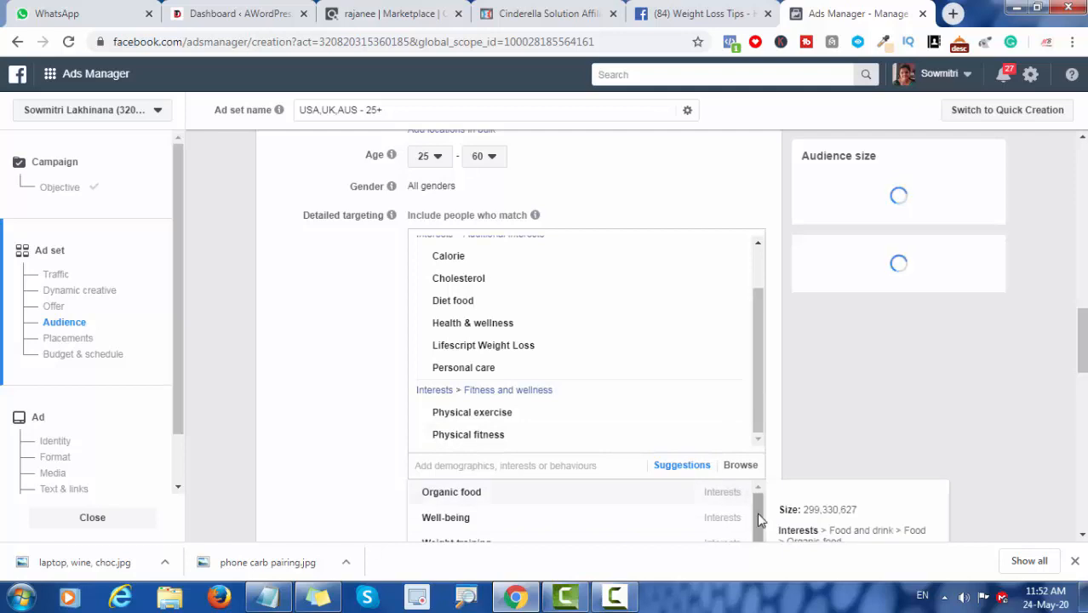
pyautogui.moveTo(757, 517); pyautogui.dragTo(758, 538)
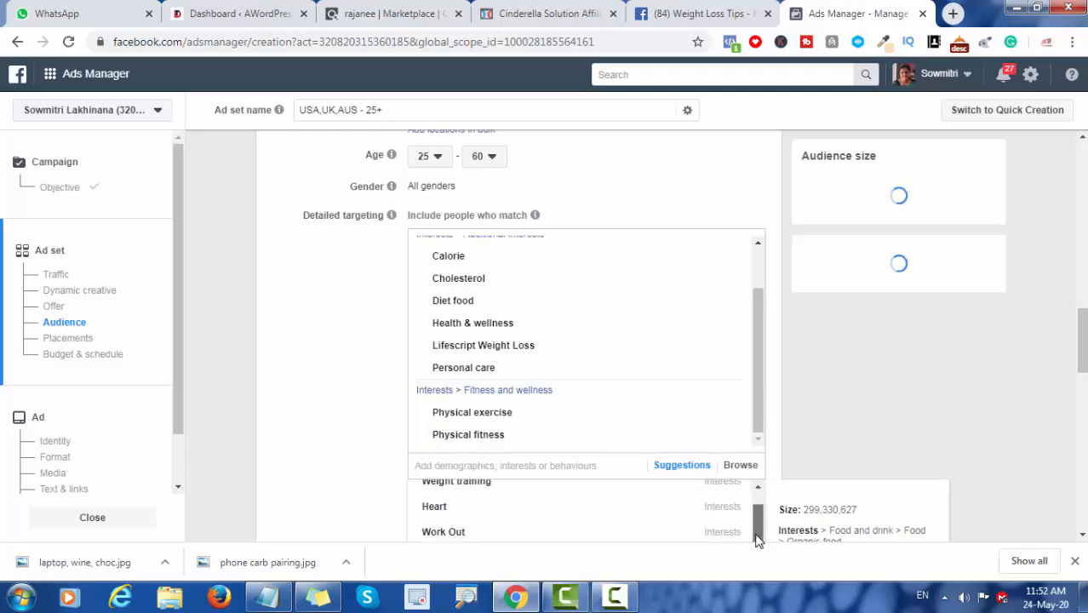
pyautogui.click(425, 536)
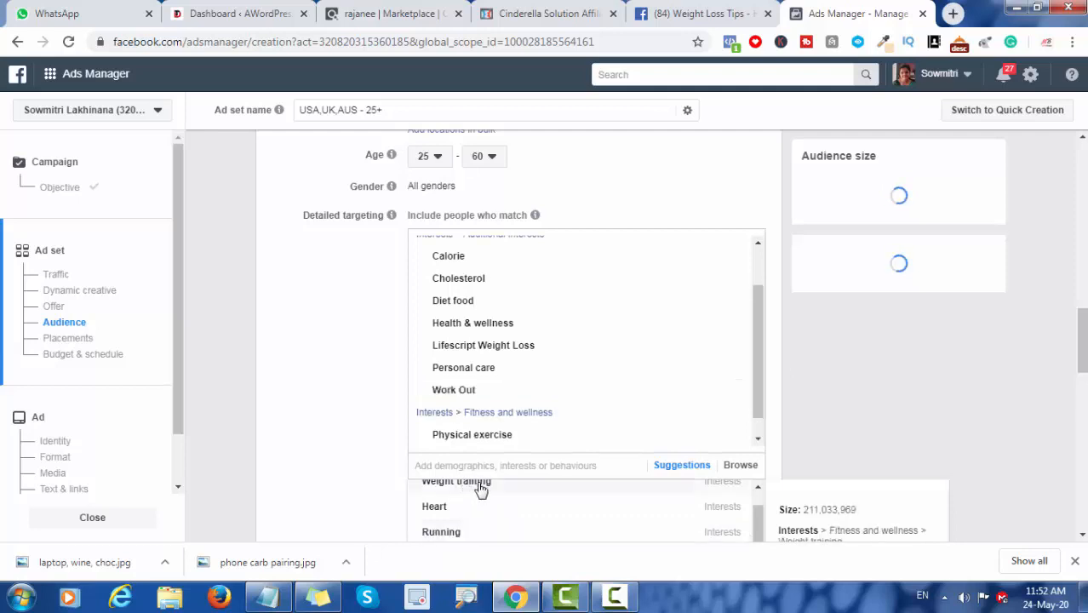
pyautogui.click(482, 490)
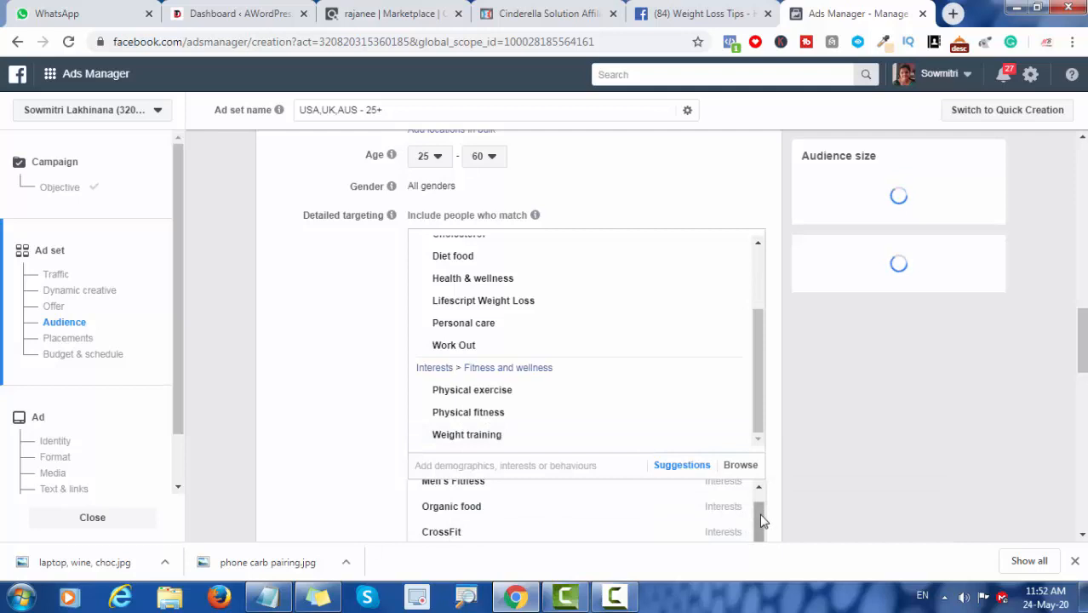
pyautogui.moveTo(762, 517); pyautogui.dragTo(753, 559)
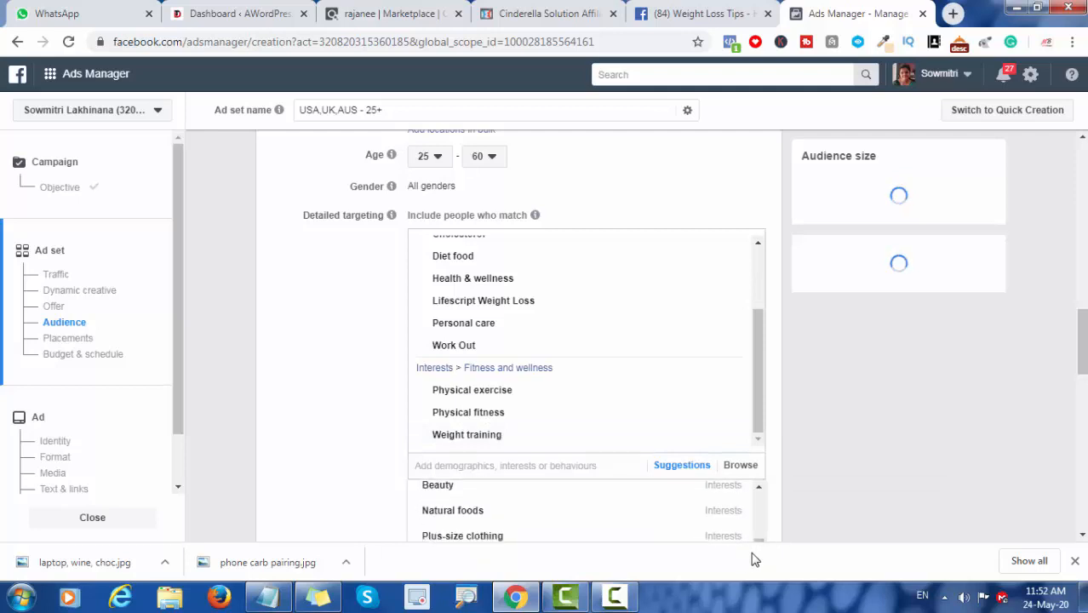
pyautogui.click(468, 513)
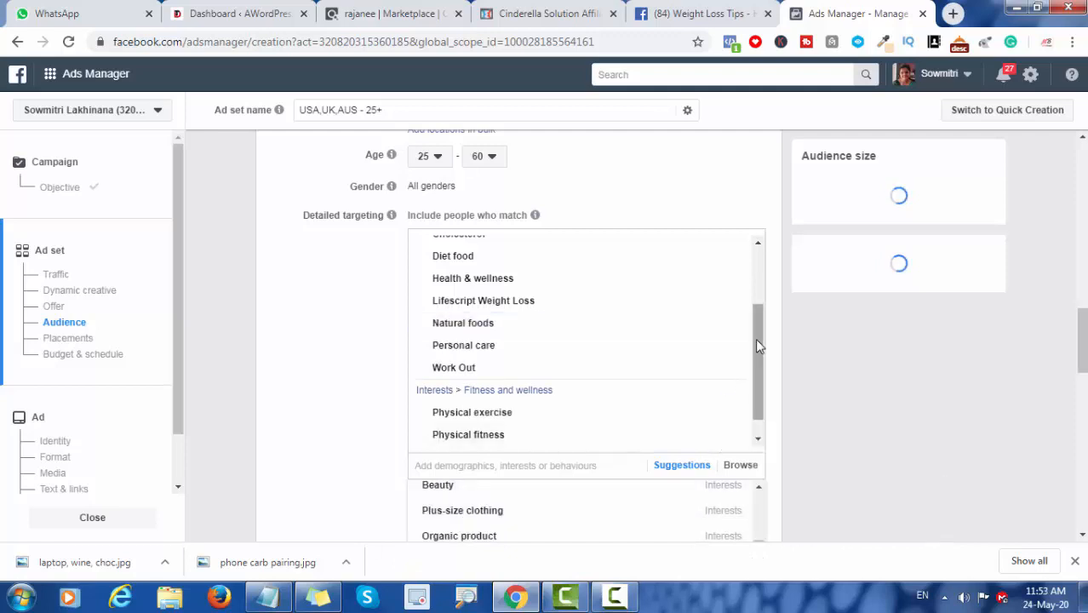
pyautogui.moveTo(758, 345); pyautogui.dragTo(757, 384)
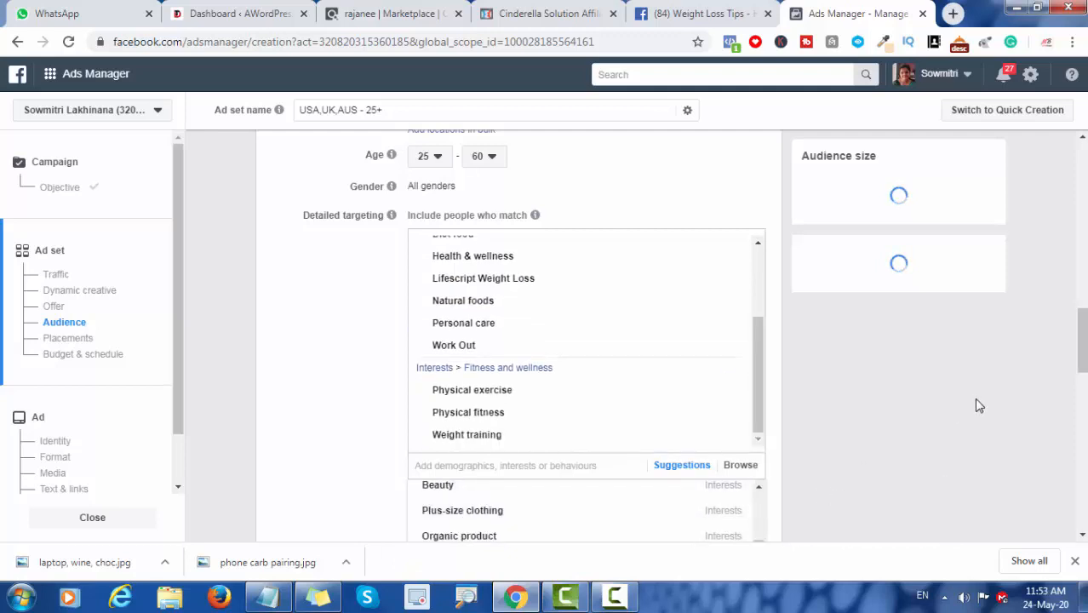
pyautogui.moveTo(1083, 362); pyautogui.dragTo(1087, 402)
pyautogui.click(823, 489)
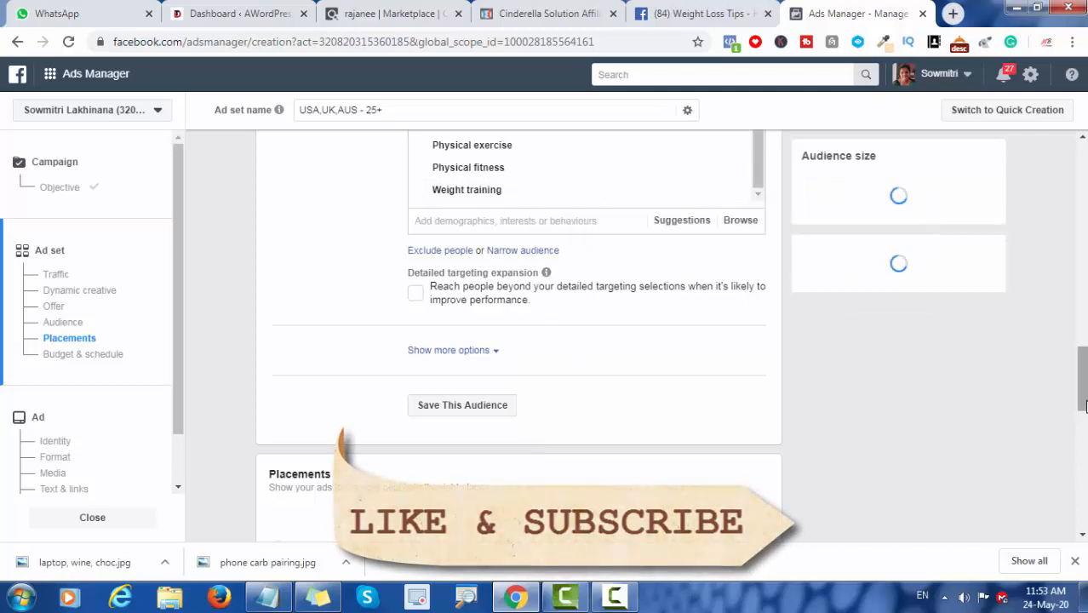
# Step: Switch the ad set's placements from automatic to Manual placements and bring up the platform choices
pyautogui.scroll(3, 1086, 469)
pyautogui.scroll(-2, 877, 362)
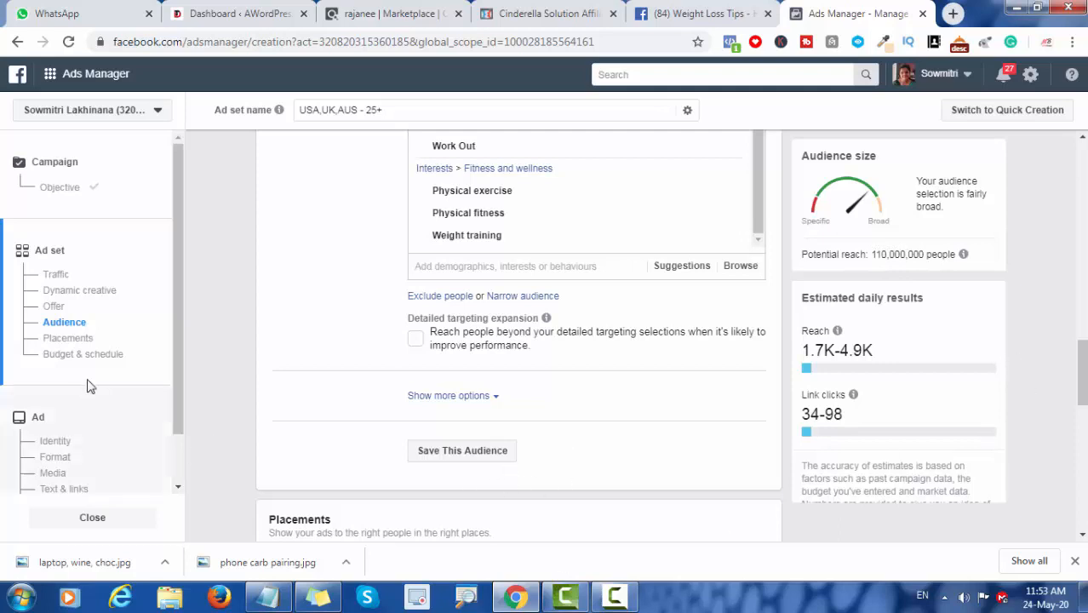
pyautogui.click(72, 340)
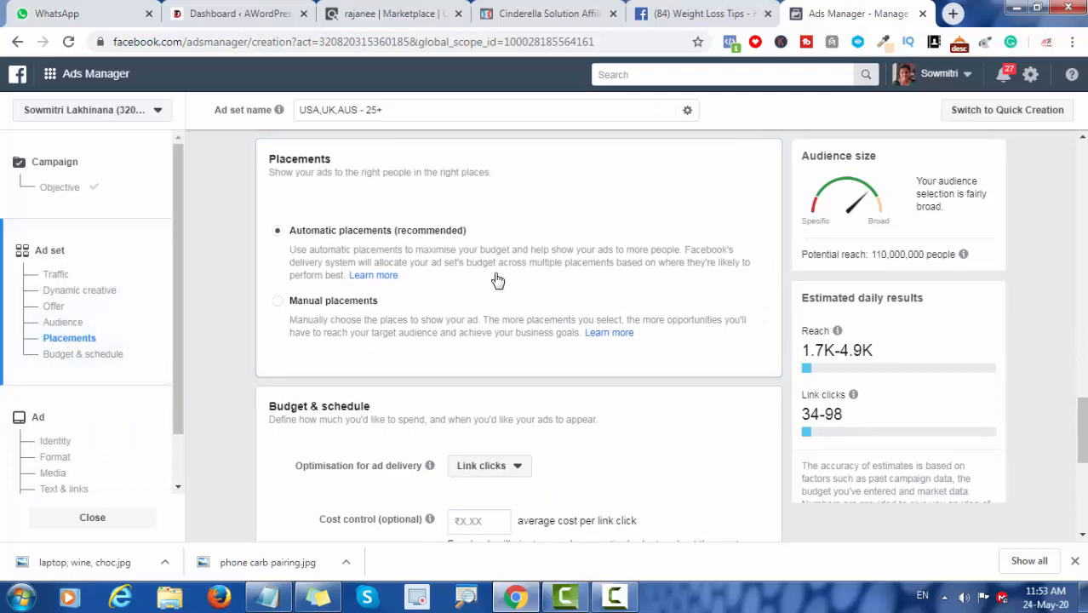
pyautogui.click(278, 303)
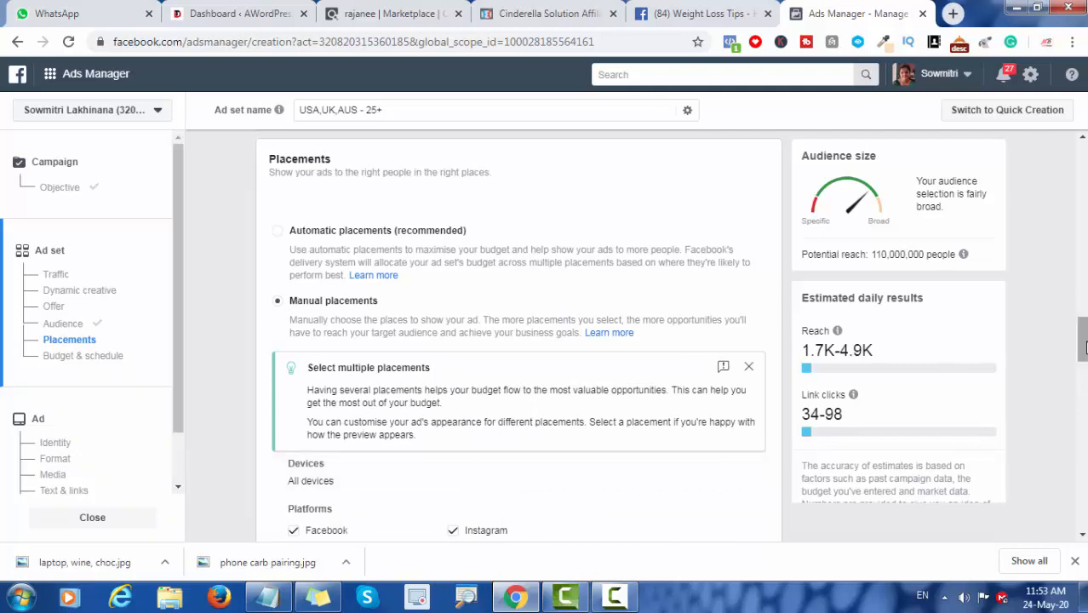
pyautogui.moveTo(1083, 348); pyautogui.dragTo(1084, 383)
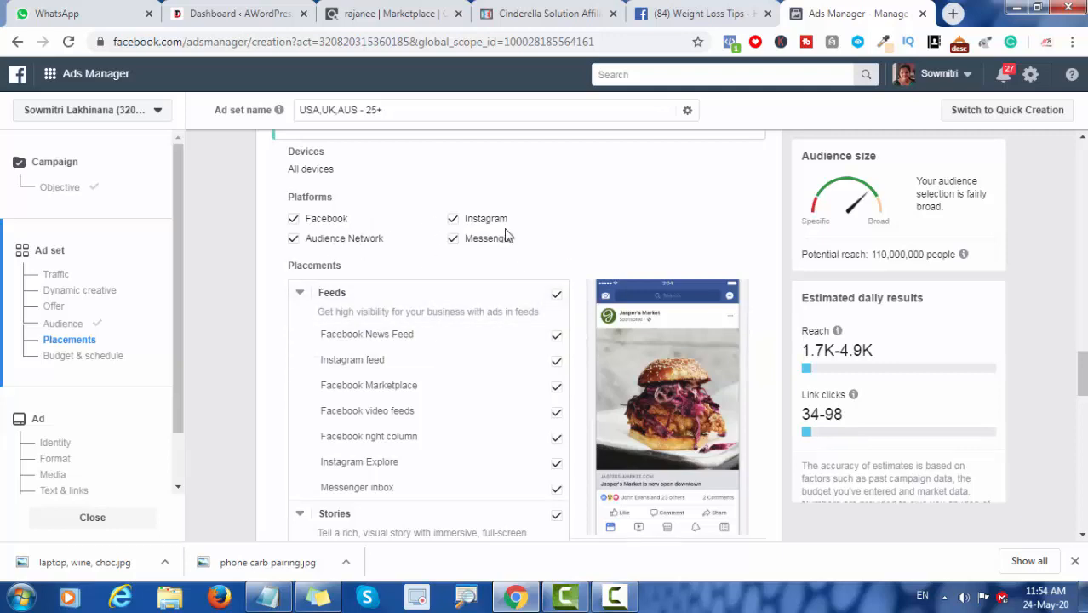
# Step: Exclude the Messenger and Audience Network platforms, and remove the Instagram feed, Facebook video feeds and Instagram Explore placements
pyautogui.click(454, 239)
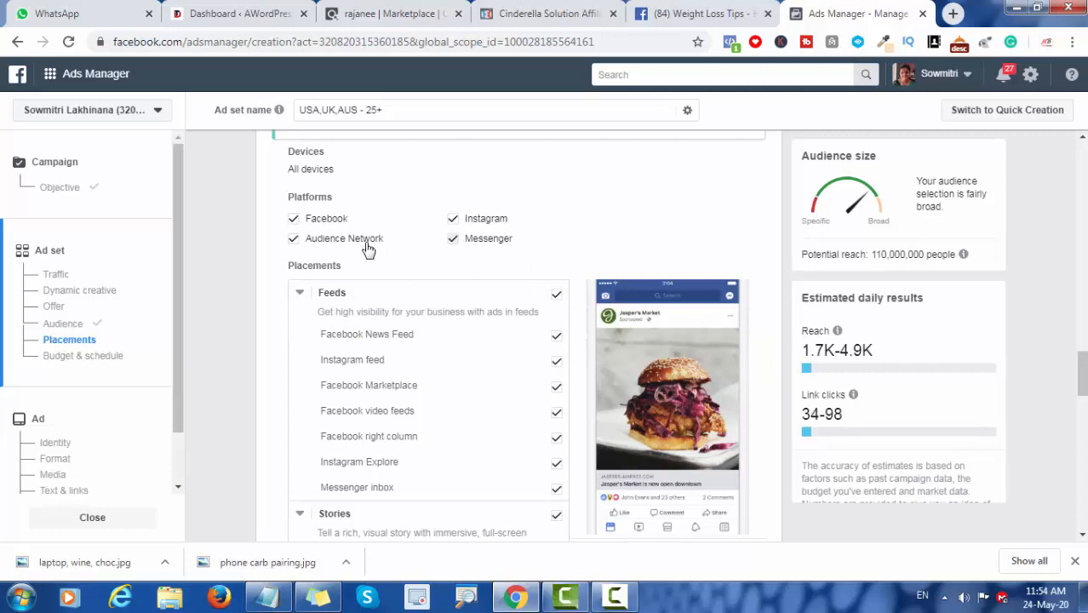
pyautogui.click(294, 240)
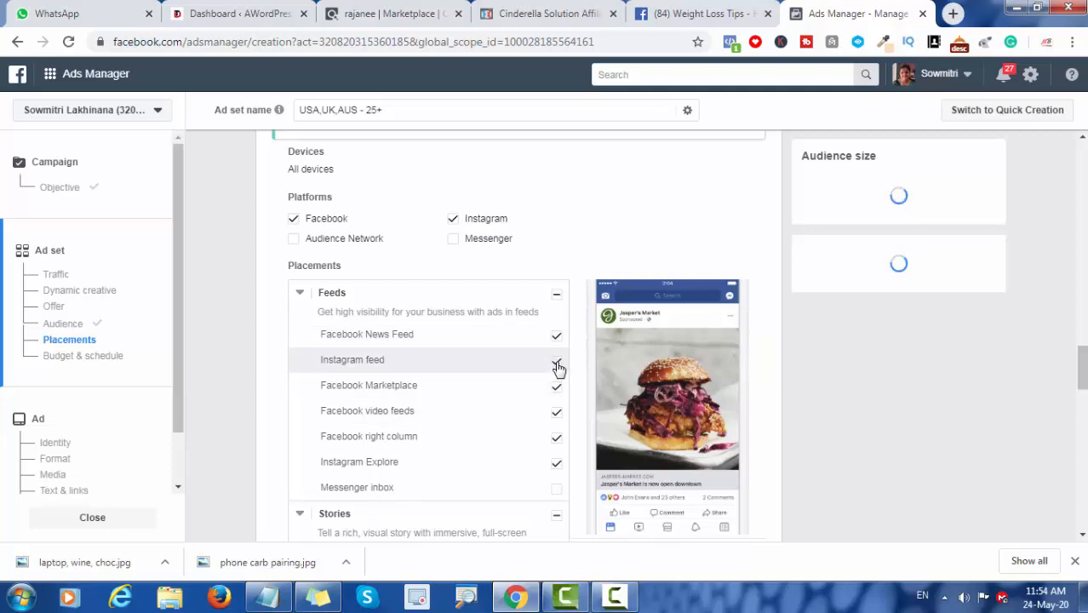
pyautogui.click(559, 416)
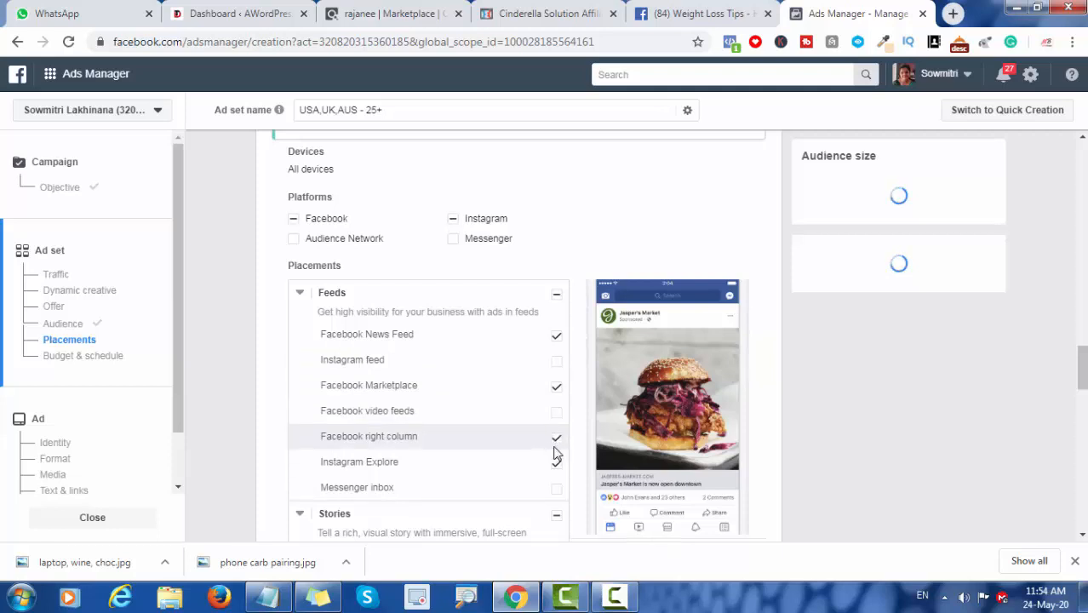
pyautogui.click(556, 464)
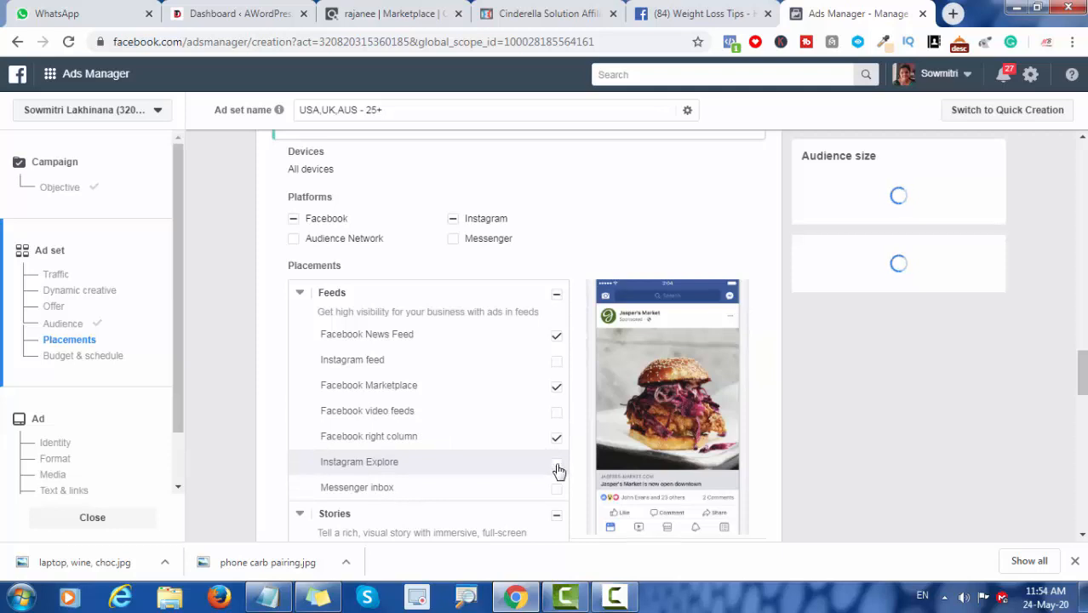
# Step: Remove the Instagram Stories, In-stream and In-article placements from the ad set
pyautogui.moveTo(1083, 368); pyautogui.dragTo(1084, 393)
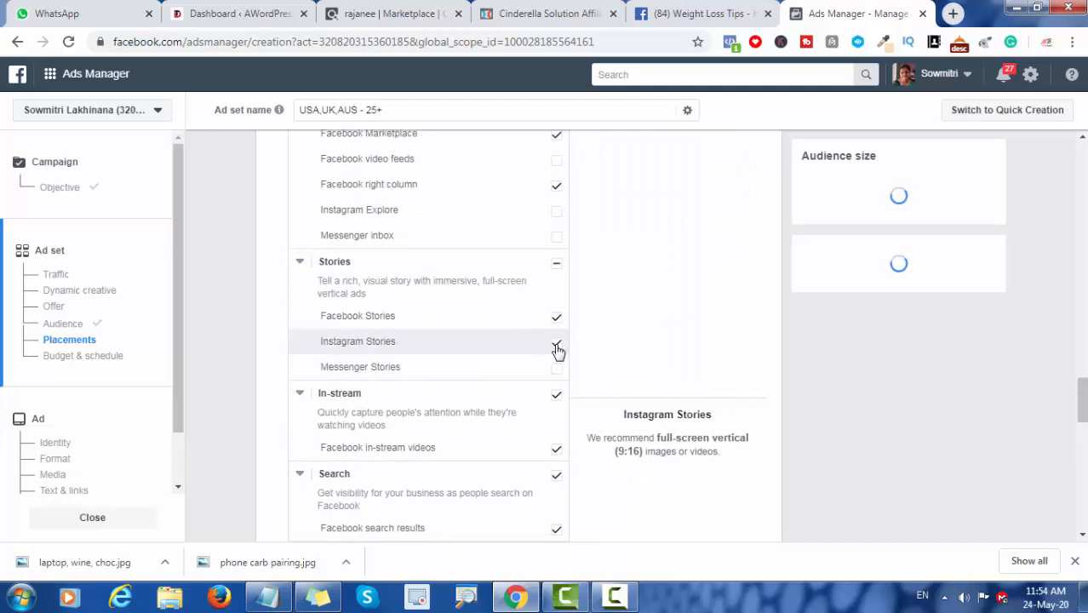
pyautogui.click(557, 348)
pyautogui.click(556, 397)
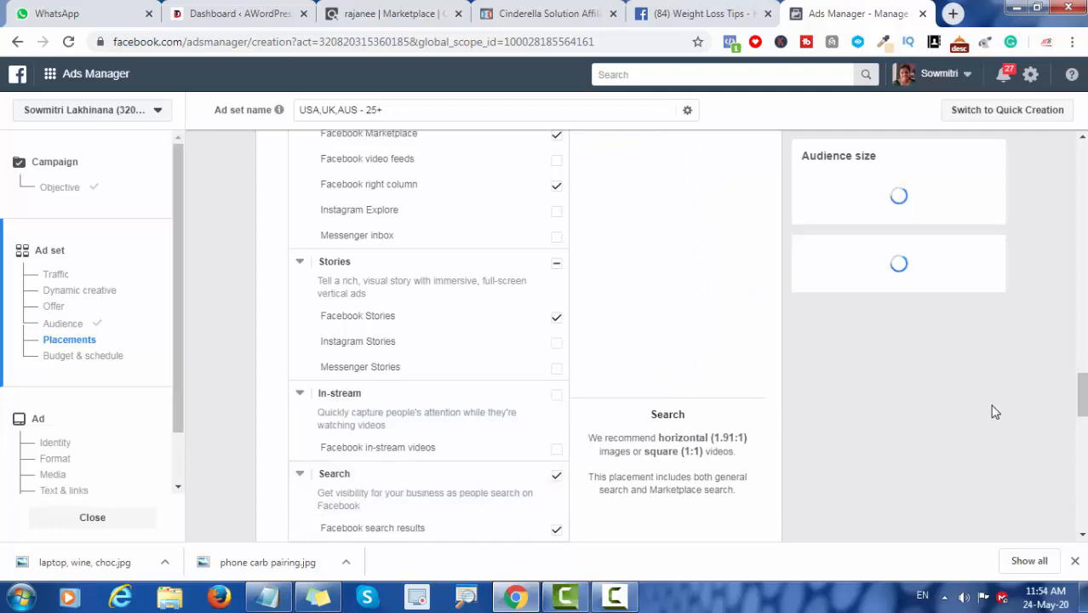
pyautogui.moveTo(1084, 393); pyautogui.dragTo(1084, 414)
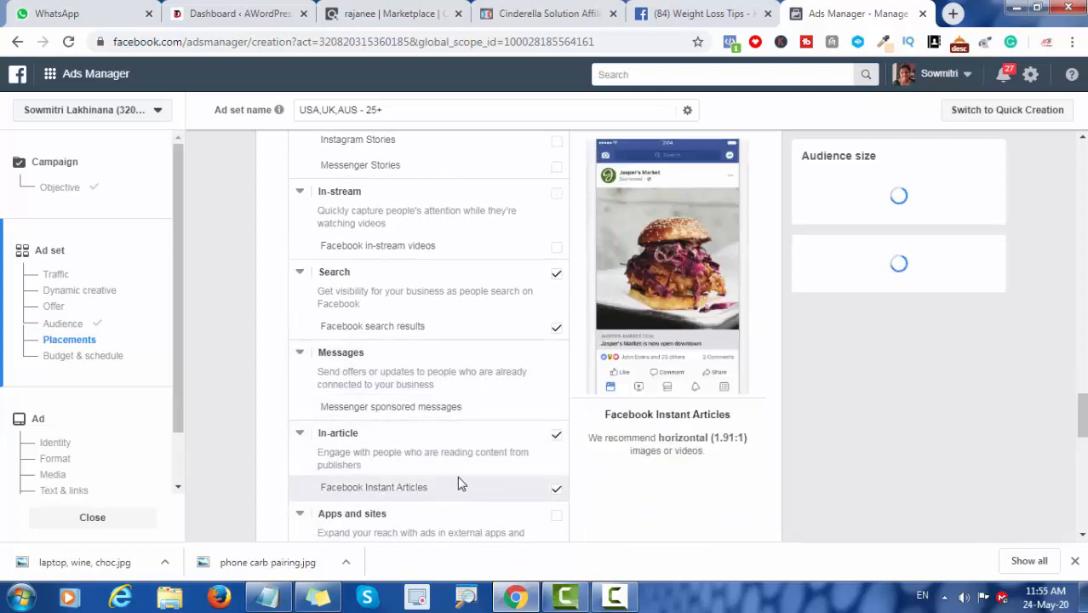
pyautogui.click(556, 439)
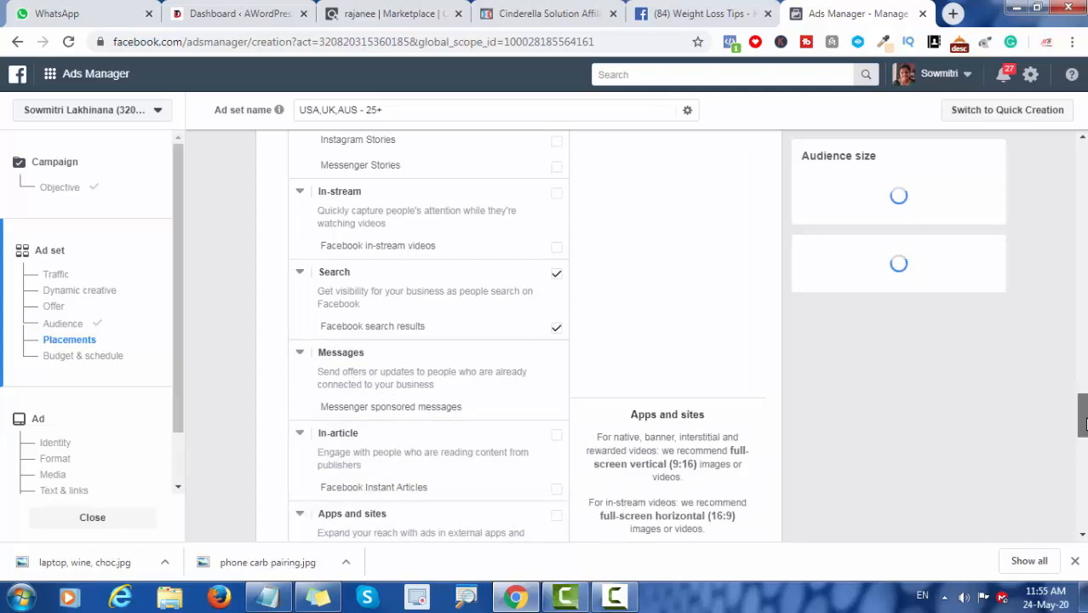
pyautogui.moveTo(1082, 425); pyautogui.dragTo(1085, 453)
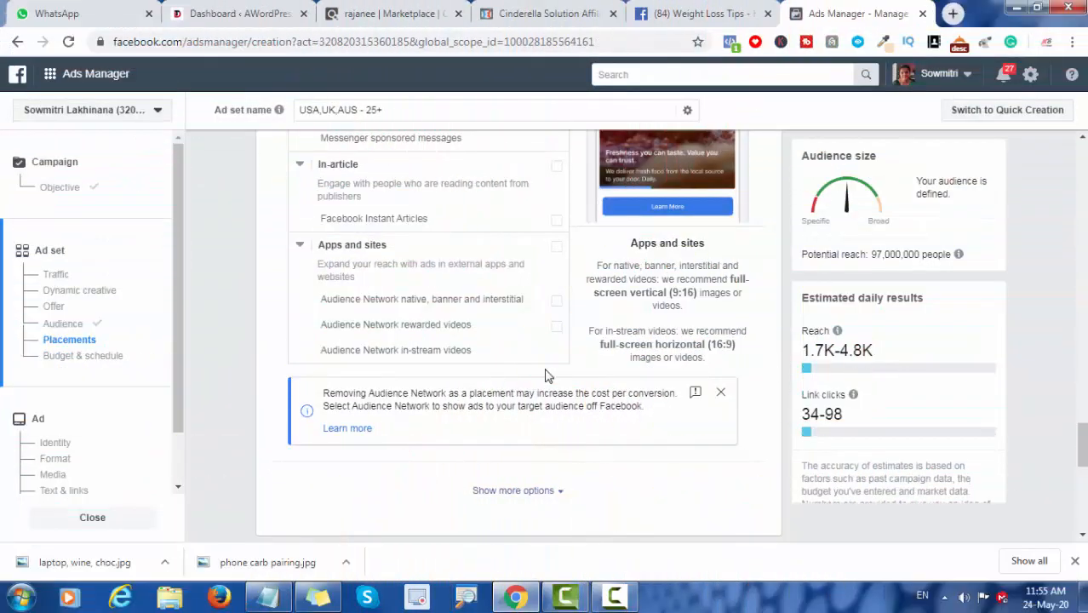
# Step: Go to Budget & schedule and check the ad delivery optimisation options, keeping Link clicks
pyautogui.click(75, 359)
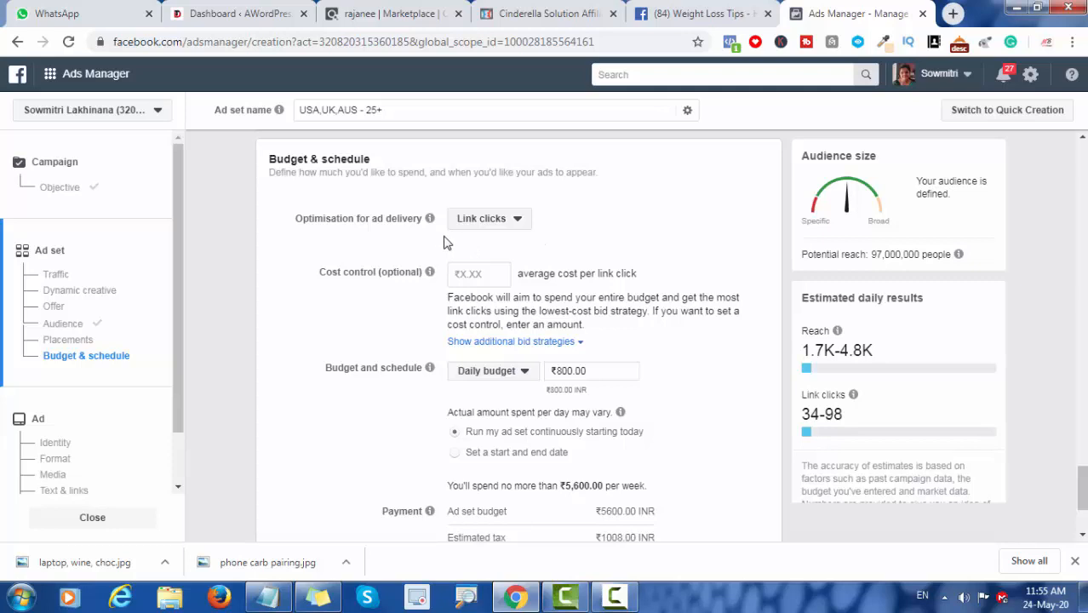
pyautogui.click(515, 222)
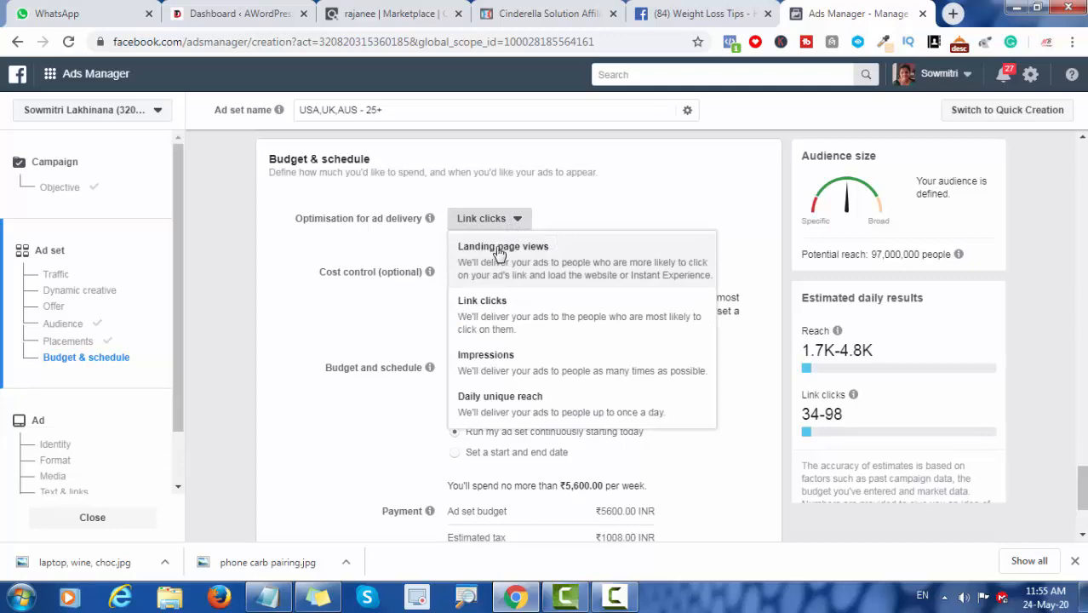
pyautogui.click(546, 227)
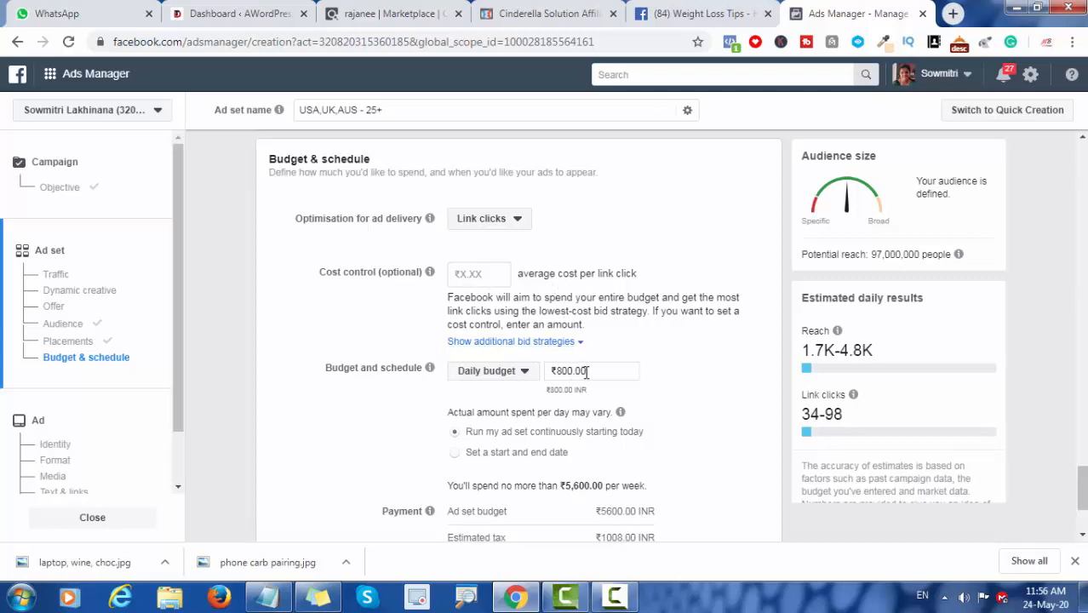
# Step: Set the ad set's daily budget to ₹500.00 and continue to the ad setup
pyautogui.moveTo(574, 370); pyautogui.dragTo(558, 372)
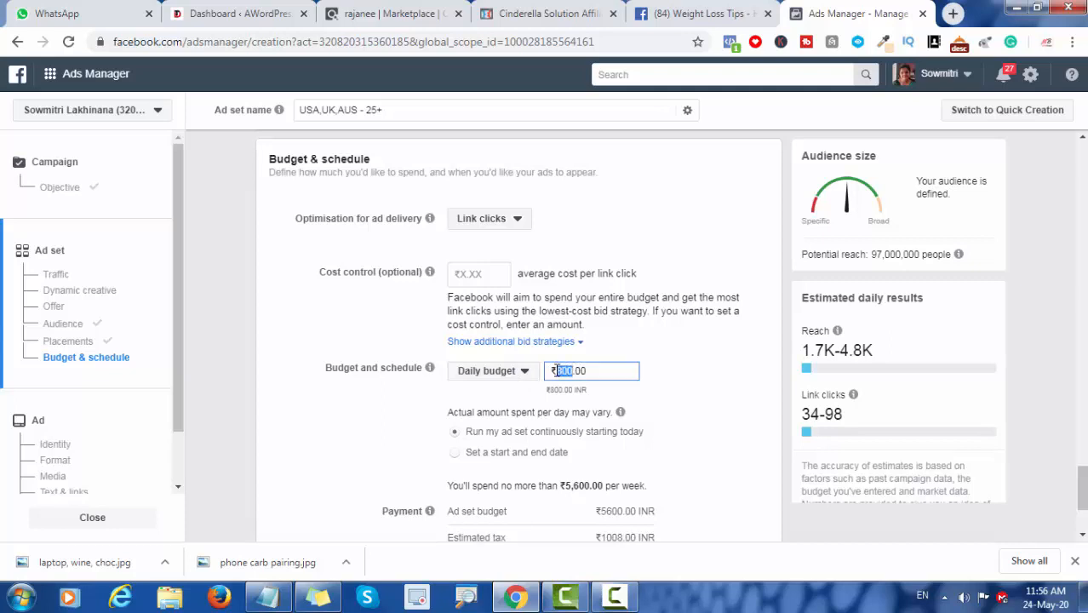
pyautogui.press('BackSpace')
pyautogui.write('500')
pyautogui.scroll(-2, 1082, 489)
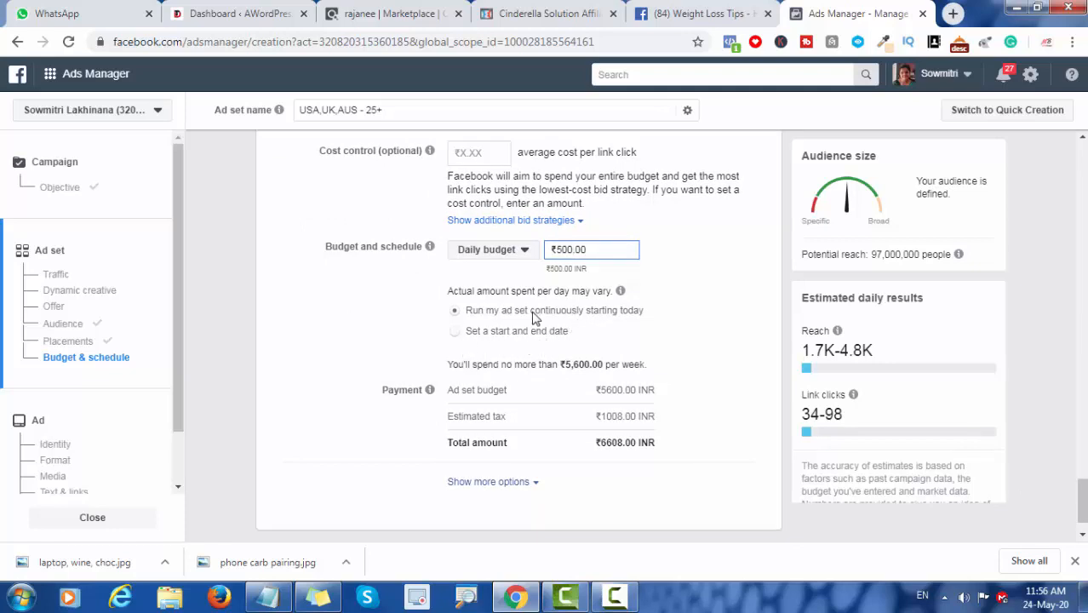
pyautogui.click(676, 347)
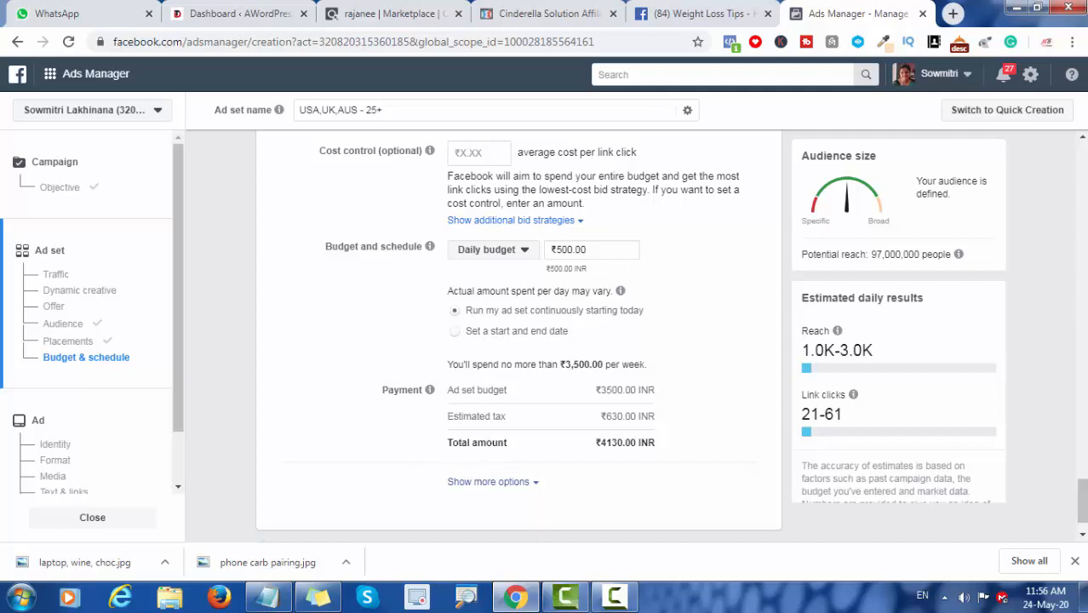
pyautogui.scroll(-1, 878, 479)
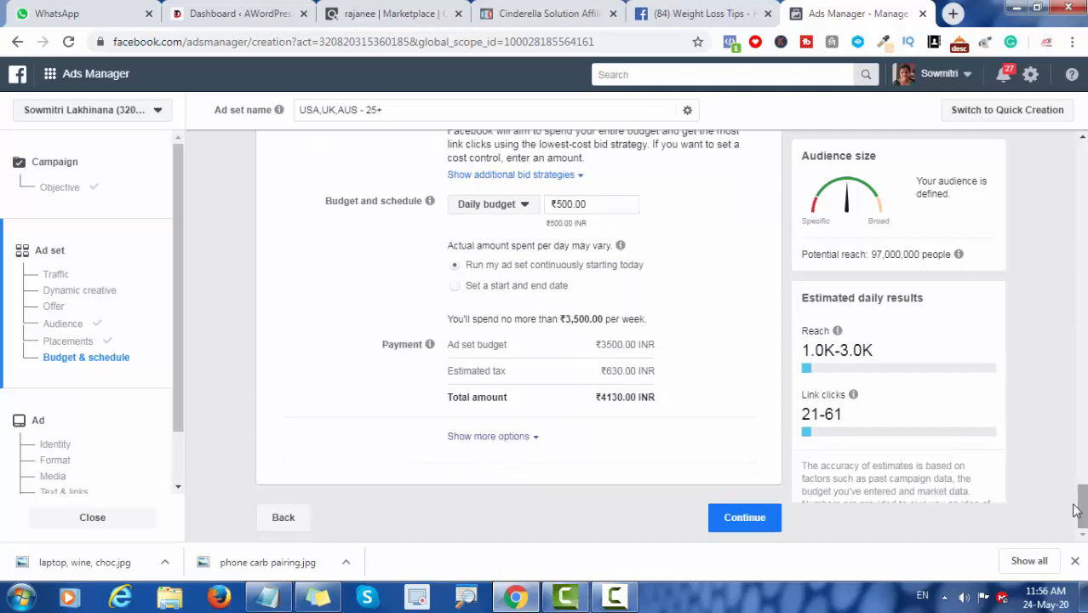
pyautogui.click(746, 524)
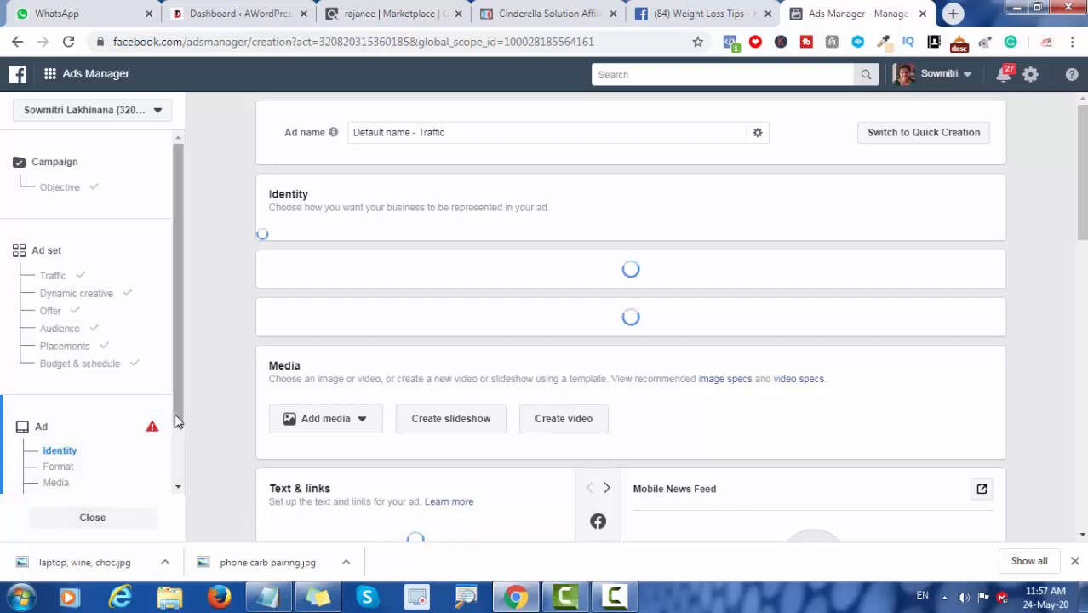
# Step: Choose the Weight Loss Tips Facebook Page as the ad's identity
pyautogui.moveTo(174, 426); pyautogui.dragTo(175, 455)
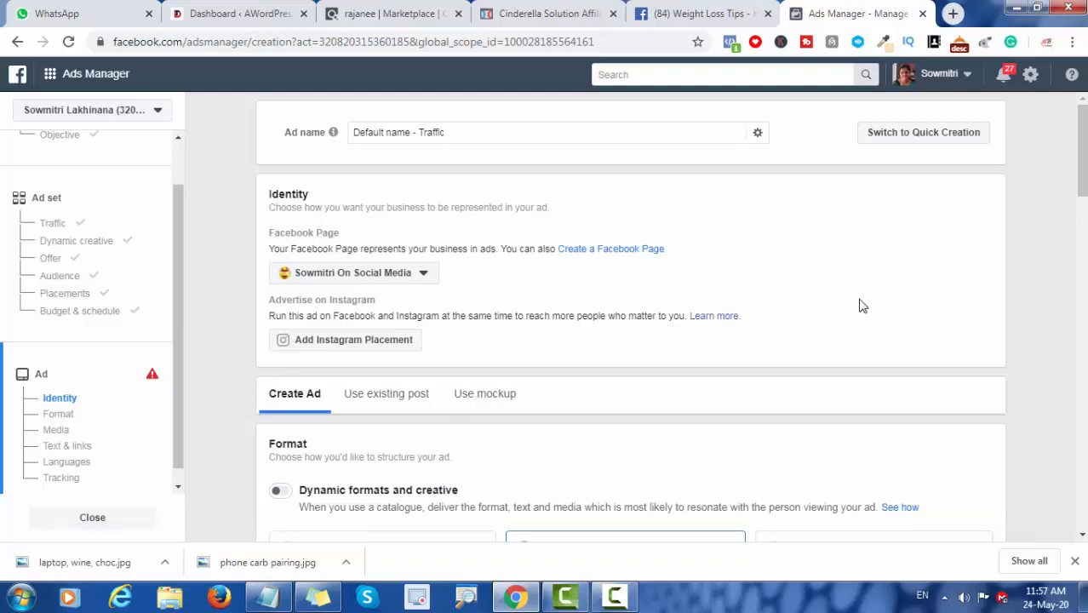
pyautogui.moveTo(1083, 151)
pyautogui.mouseDown()
pyautogui.moveTo(1083, 169)
pyautogui.moveTo(1083, 154)
pyautogui.mouseUp()
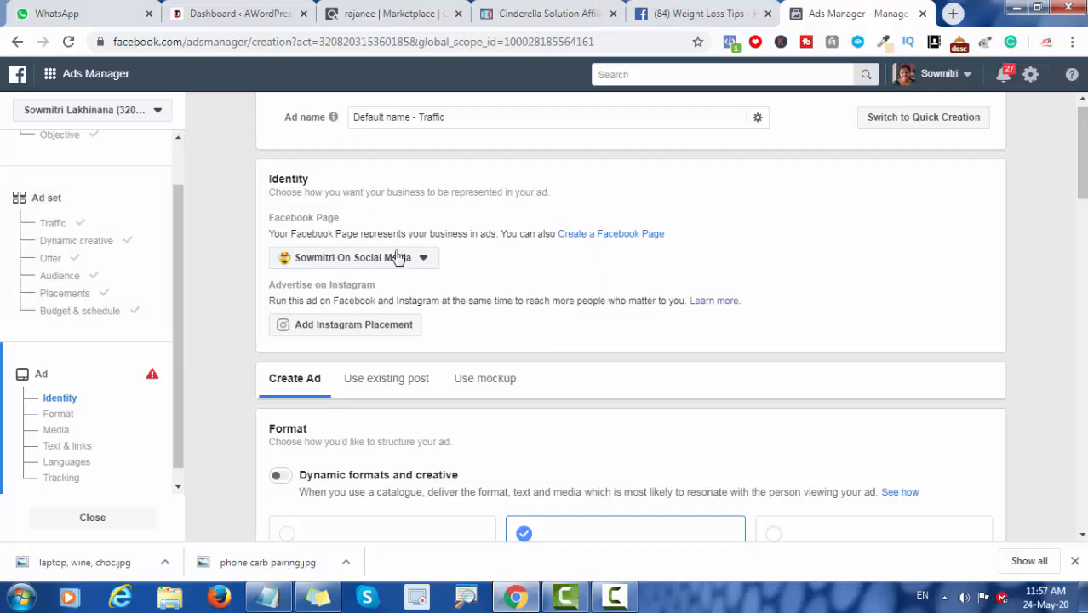
pyautogui.click(421, 261)
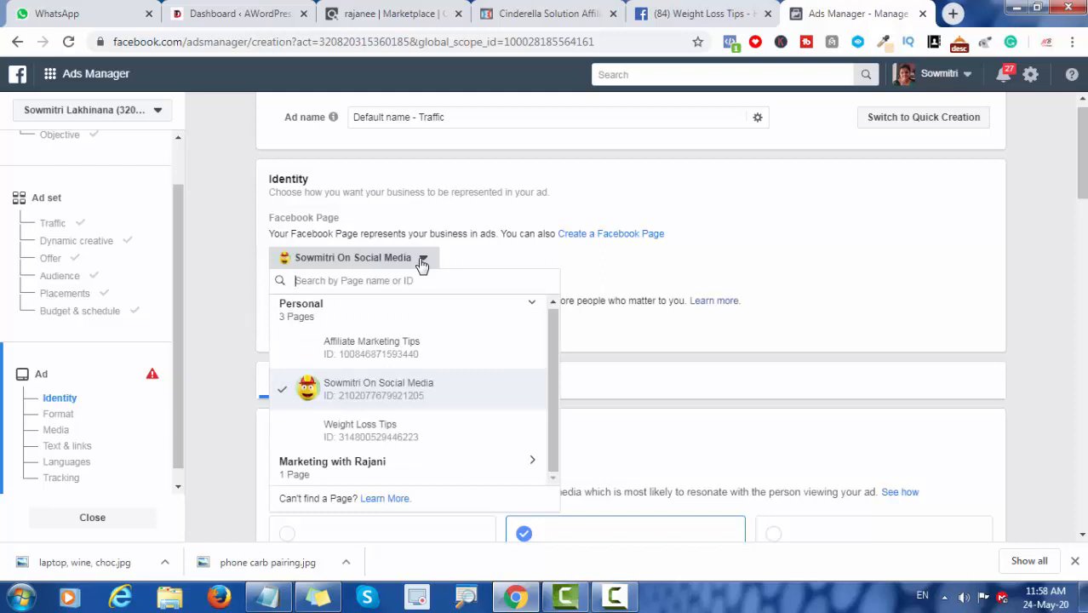
pyautogui.click(354, 428)
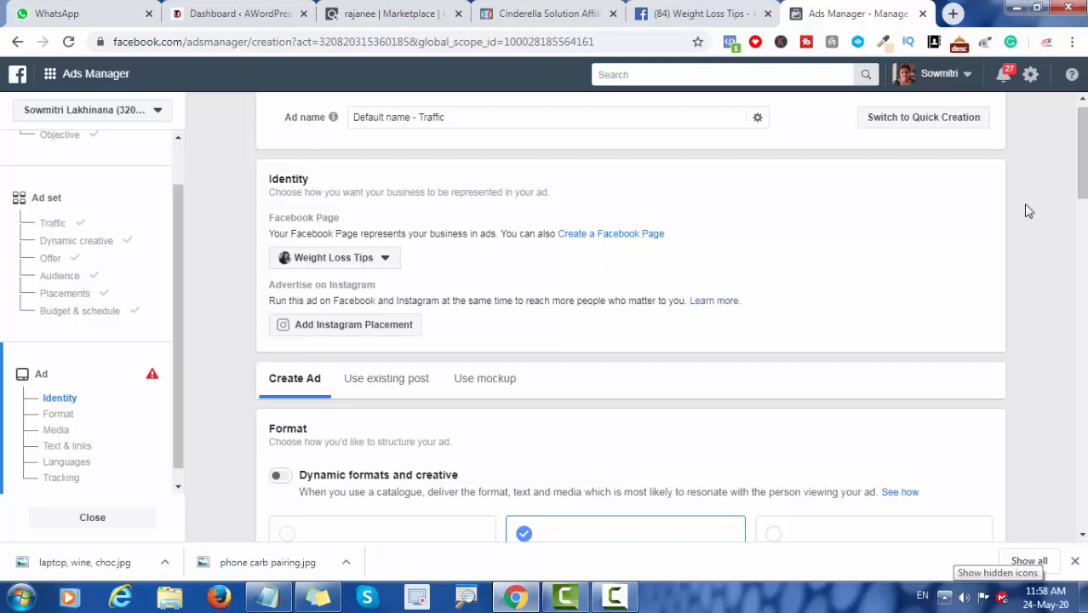
# Step: Examine the ad format choices and the Instant Experience option, keeping Single image or video
pyautogui.moveTo(1082, 162)
pyautogui.mouseDown()
pyautogui.moveTo(1082, 189)
pyautogui.moveTo(1082, 179)
pyautogui.mouseUp()
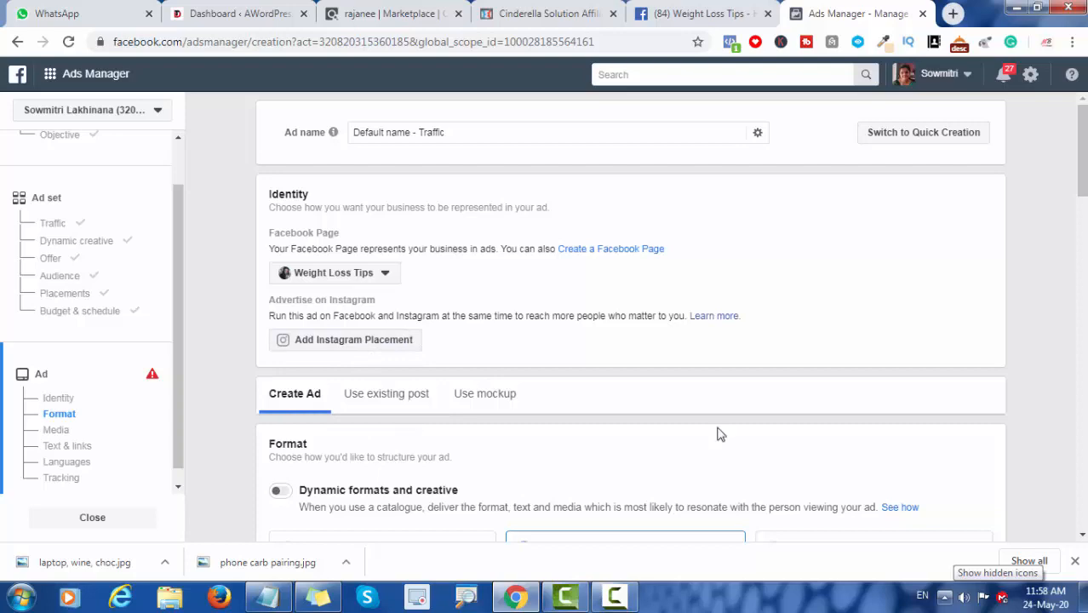
pyautogui.moveTo(1083, 189); pyautogui.dragTo(1086, 231)
pyautogui.moveTo(1085, 185); pyautogui.dragTo(1086, 219)
pyautogui.click(1084, 536)
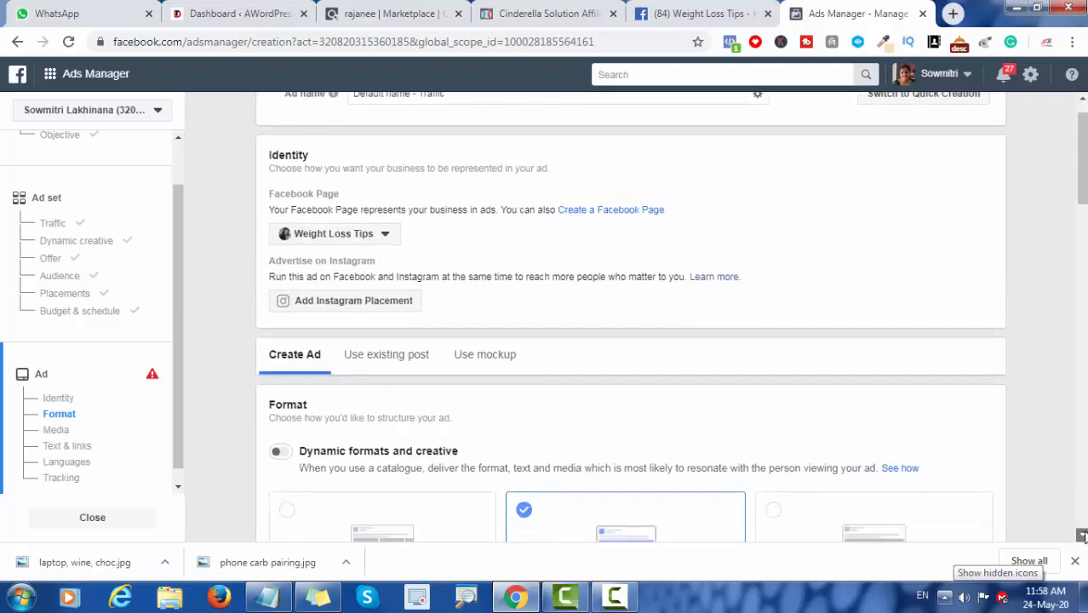
pyautogui.click(1084, 536)
pyautogui.click(1083, 536)
pyautogui.click(1083, 535)
pyautogui.click(1084, 535)
pyautogui.click(1083, 536)
pyautogui.click(1083, 536)
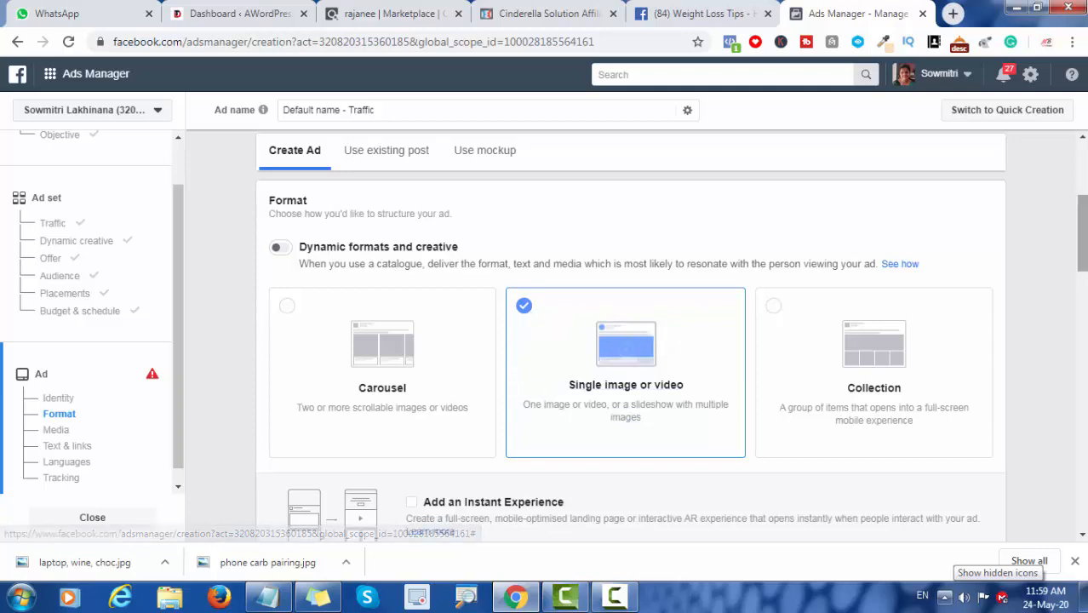
pyautogui.moveTo(1085, 247); pyautogui.dragTo(1086, 282)
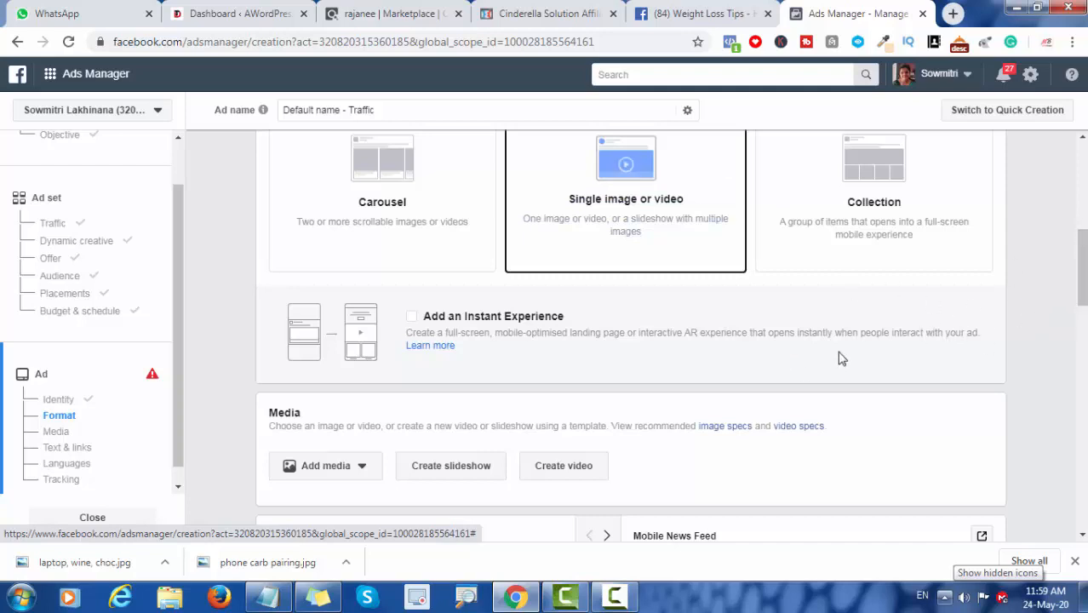
pyautogui.moveTo(1085, 287)
pyautogui.mouseDown()
pyautogui.moveTo(1086, 262)
pyautogui.moveTo(1087, 304)
pyautogui.mouseUp()
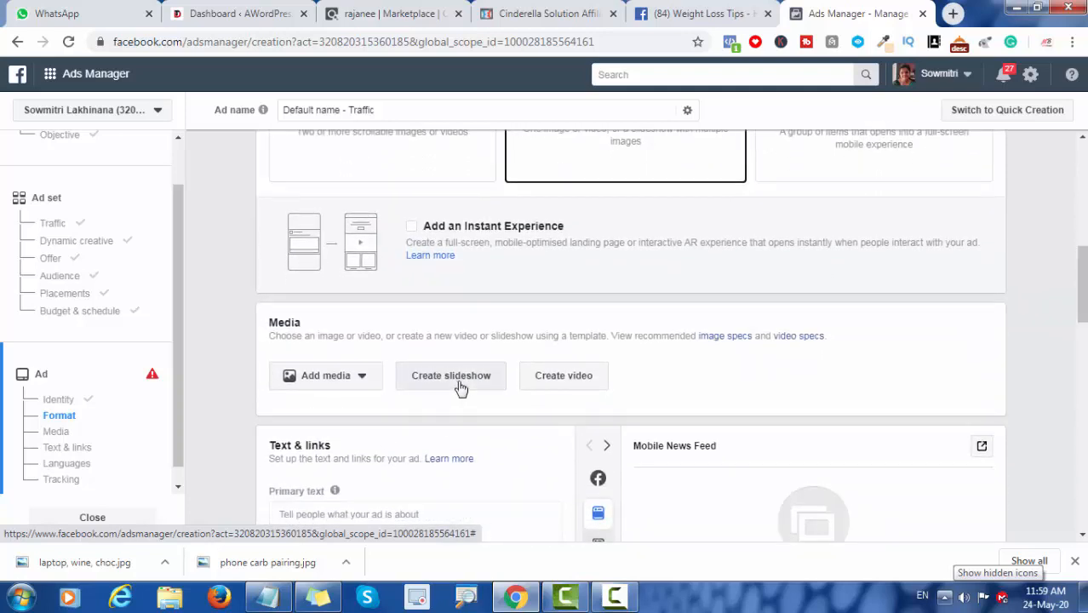
# Step: Upload the image "laptop, wine, choc" from the Desktop to the account images for the ad's media
pyautogui.click(352, 381)
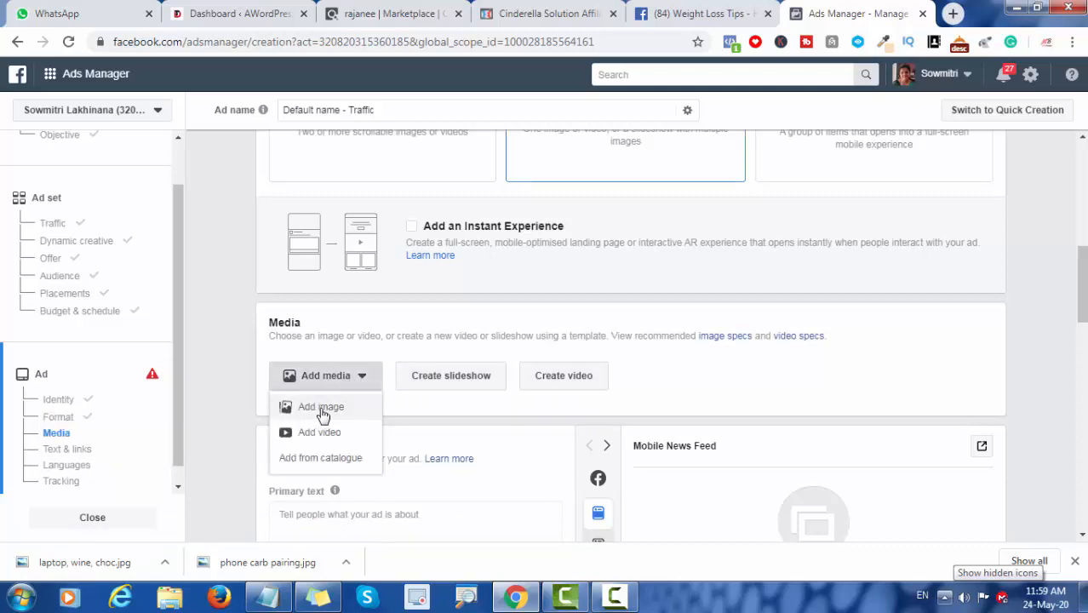
pyautogui.click(323, 409)
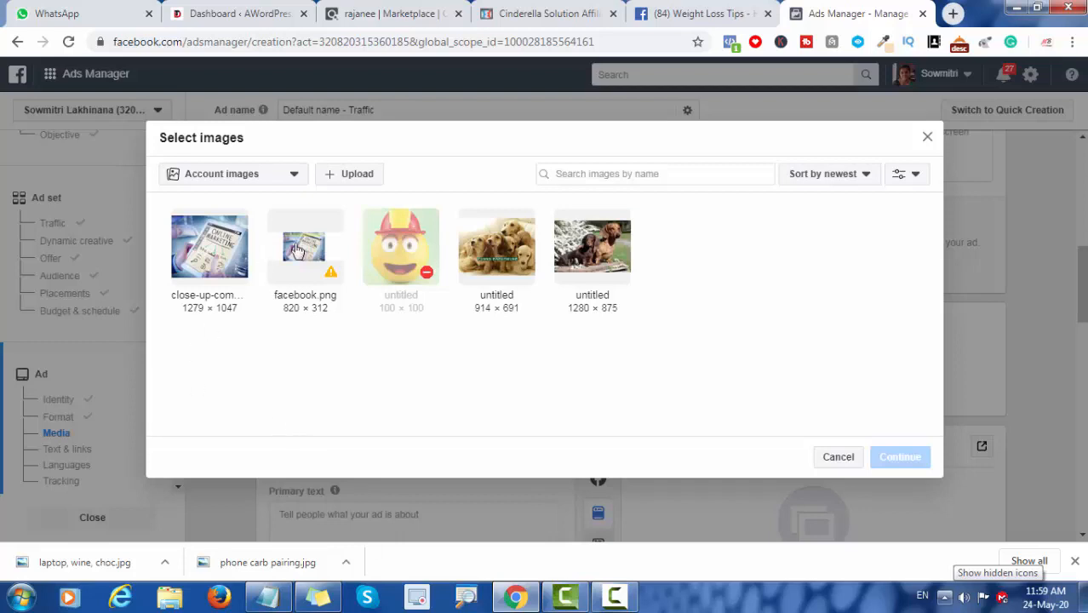
pyautogui.click(355, 178)
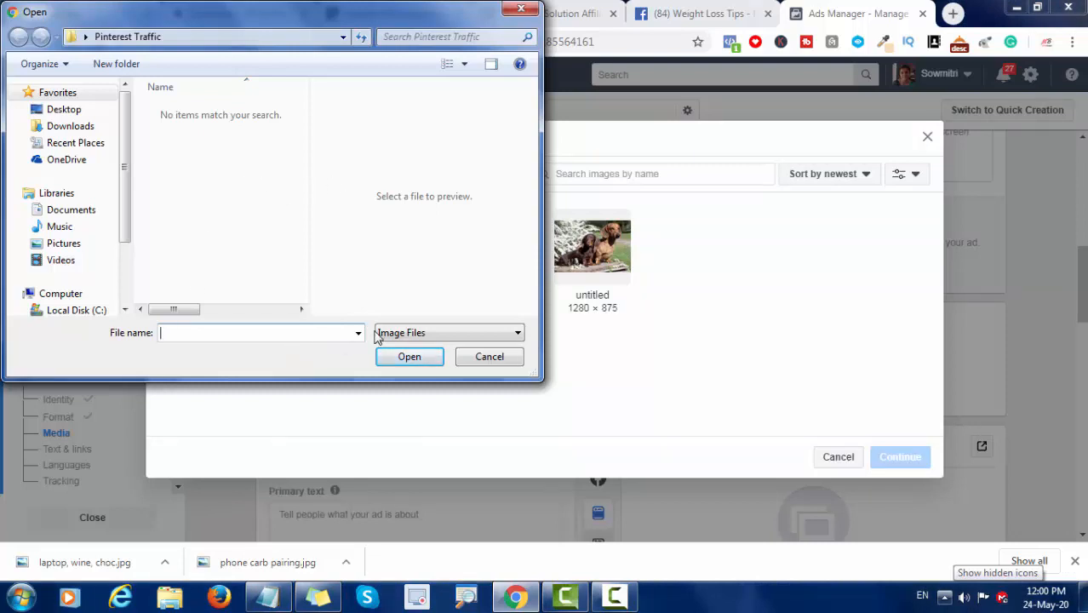
pyautogui.click(80, 113)
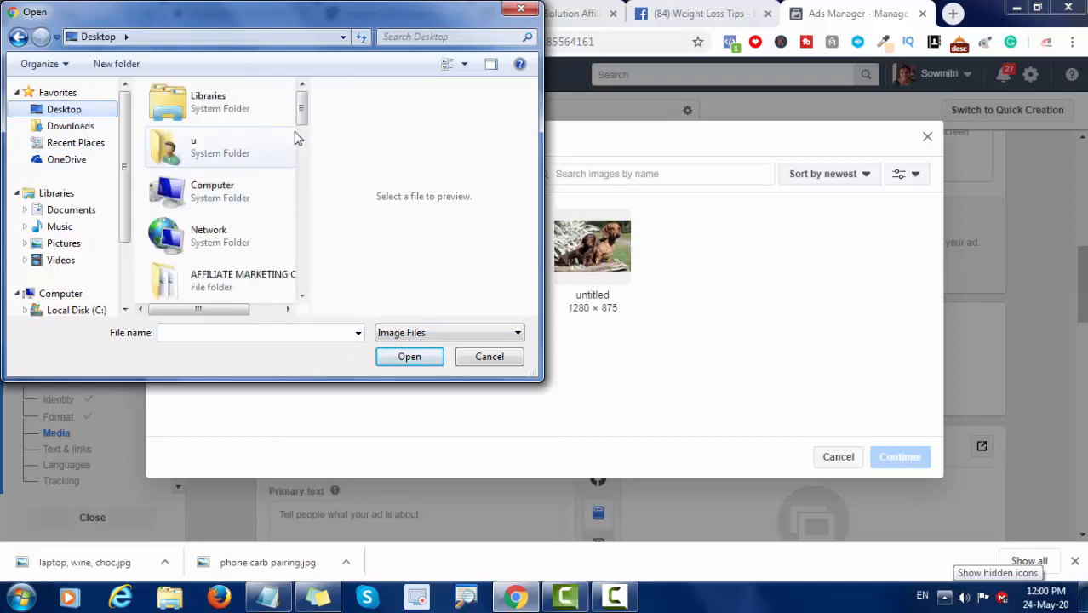
pyautogui.scroll(-5, 300, 109)
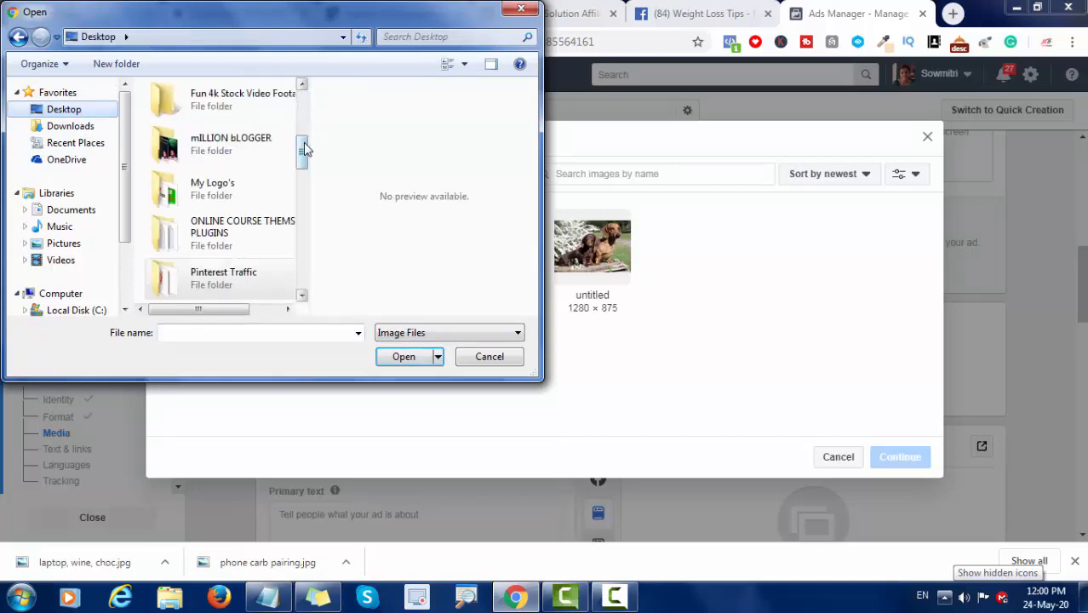
pyautogui.moveTo(304, 149); pyautogui.dragTo(308, 258)
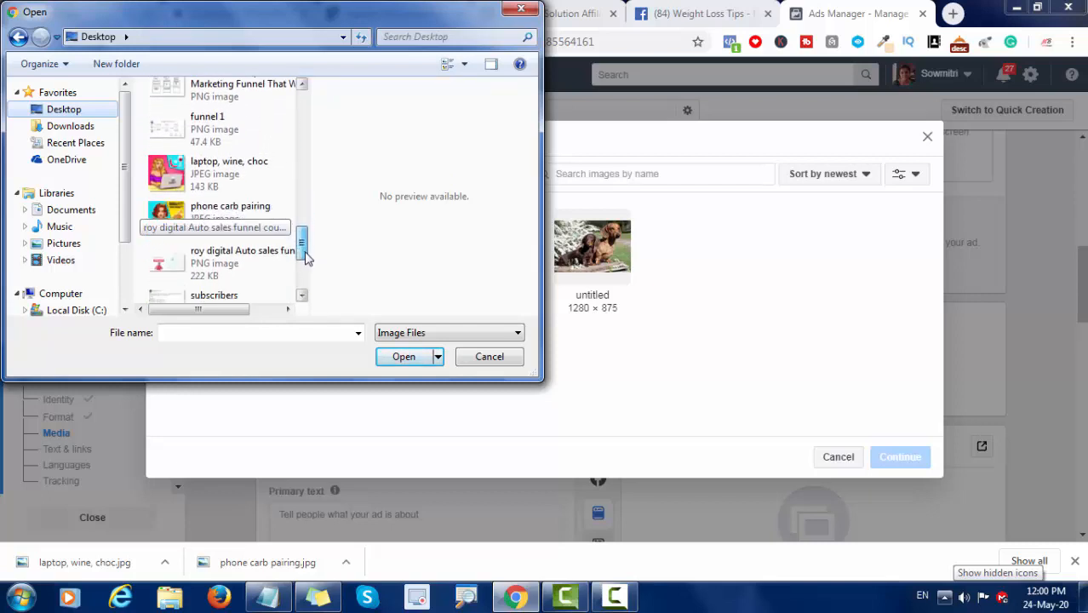
pyautogui.click(175, 180)
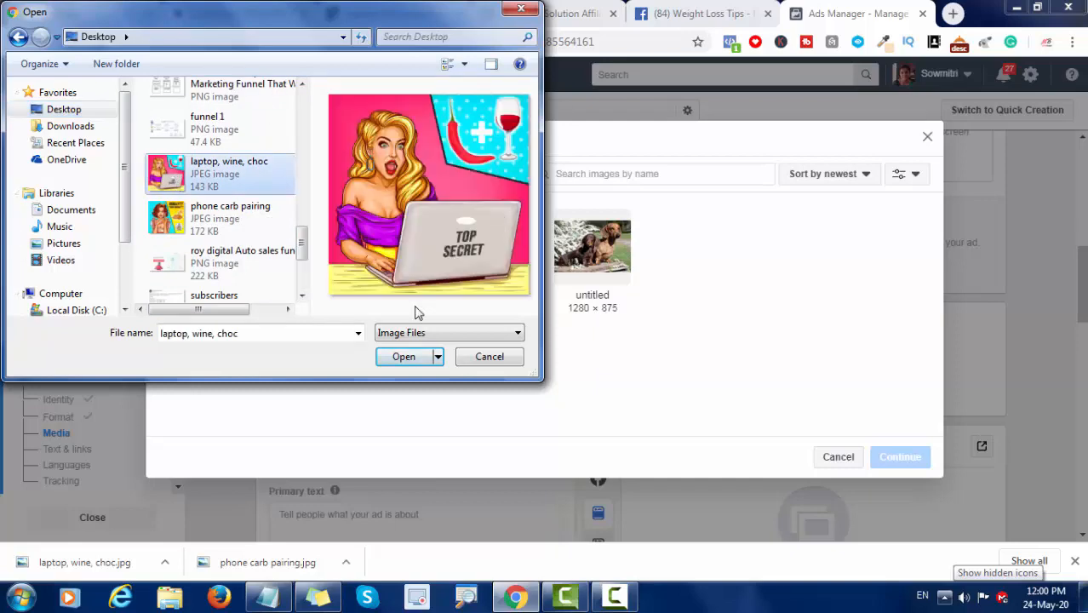
pyautogui.click(412, 357)
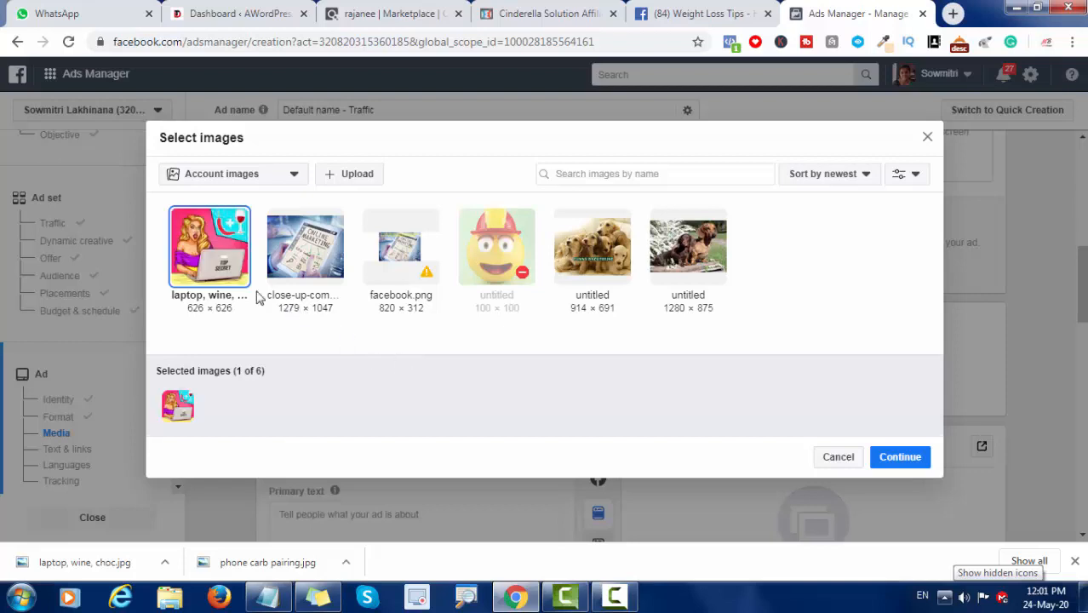
# Step: Select the uploaded "laptop, wine, choc" picture and confirm it as the ad's image
pyautogui.click(212, 246)
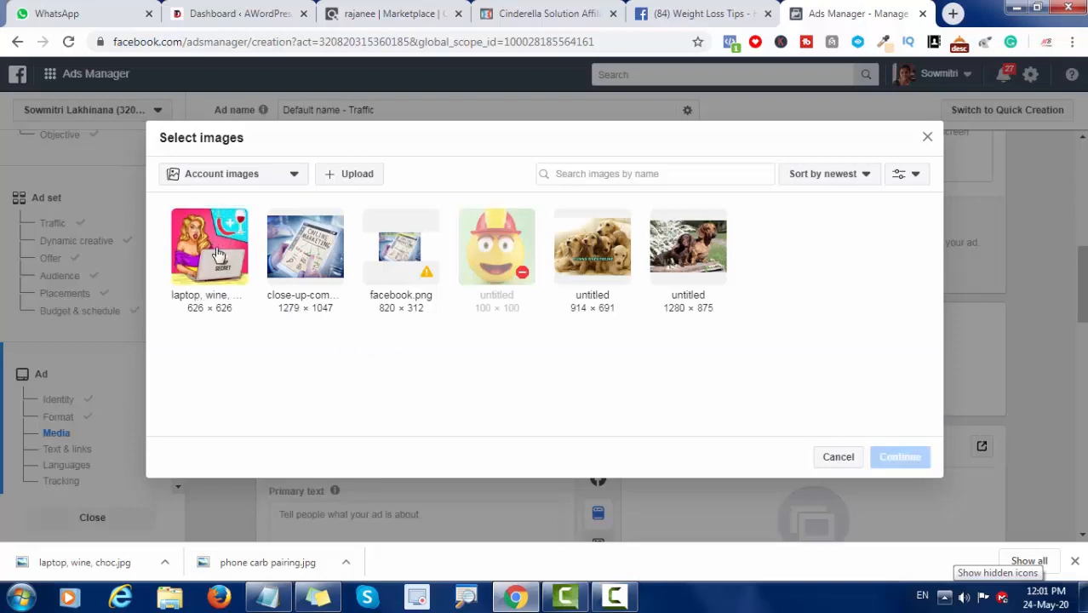
pyautogui.click(218, 253)
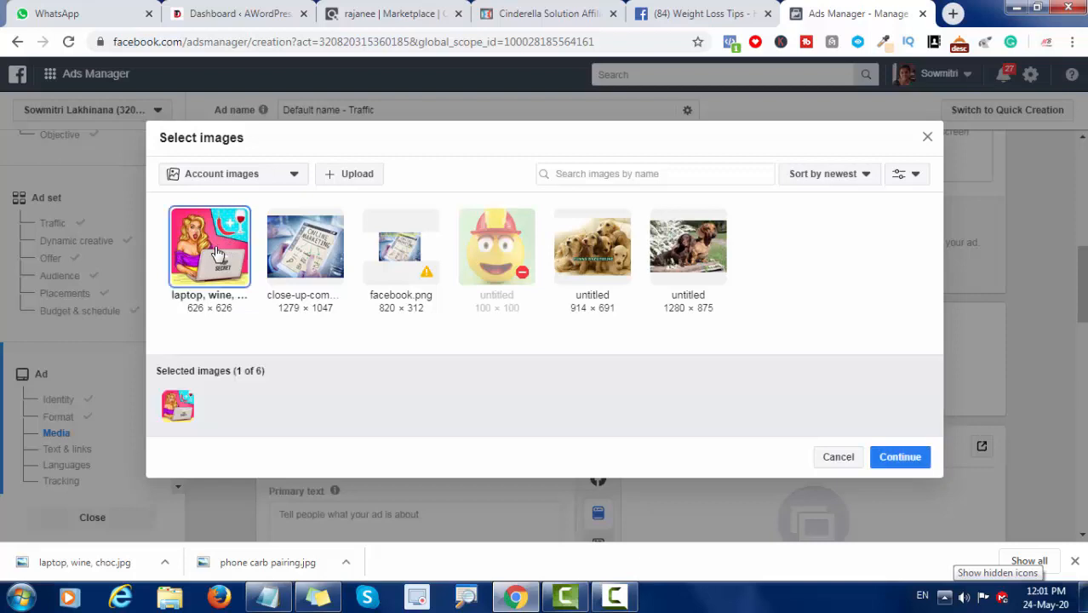
pyautogui.click(889, 468)
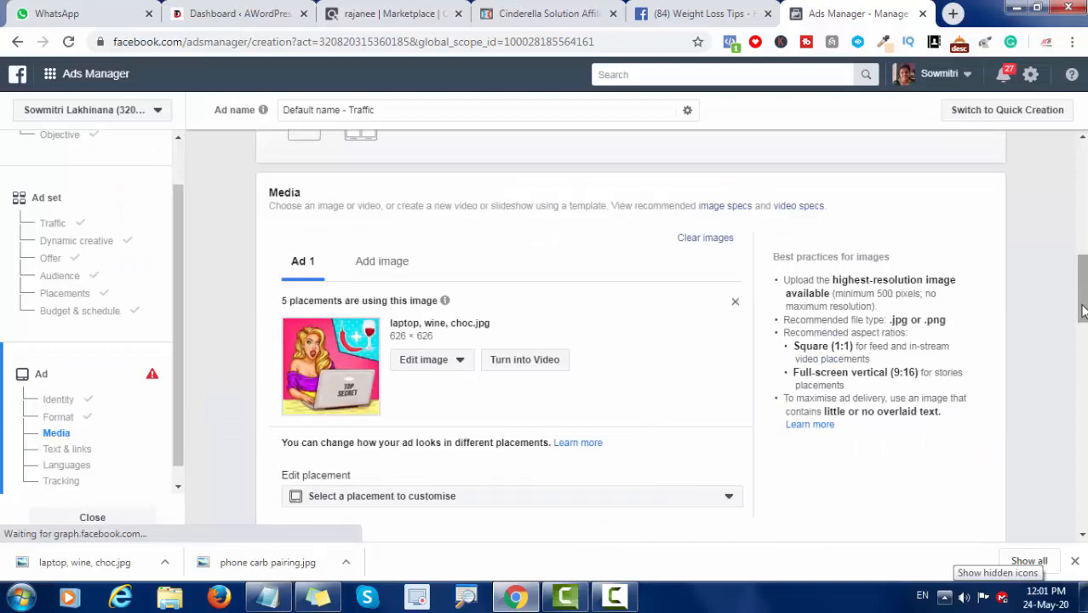
# Step: Enter "Lose weight in 72 Hours" as the ad's primary text and dismiss the chat notification
pyautogui.moveTo(1084, 307); pyautogui.dragTo(1084, 384)
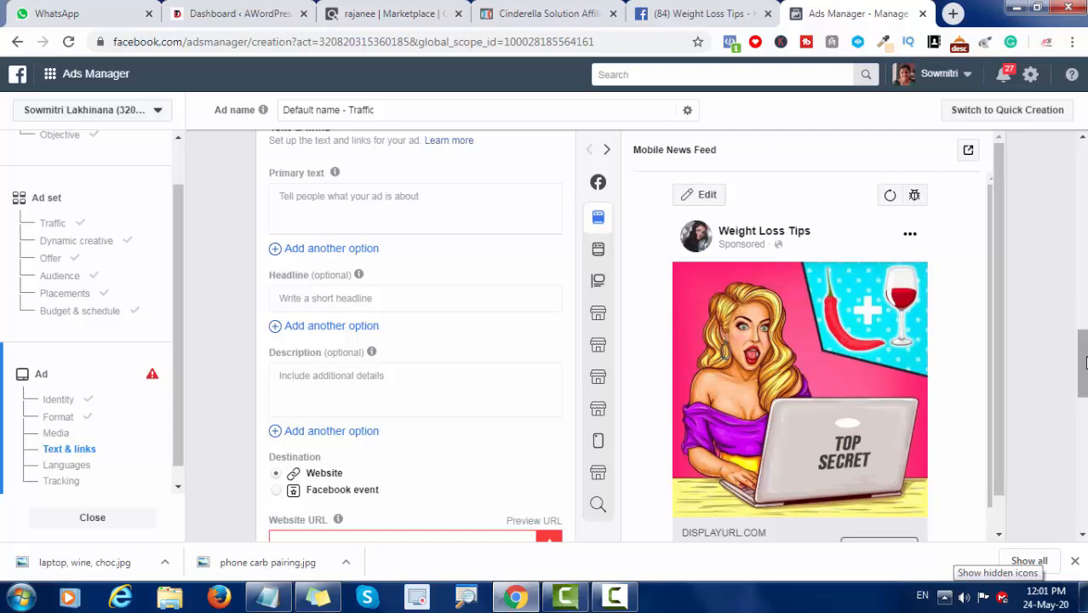
pyautogui.moveTo(1086, 362); pyautogui.dragTo(1085, 344)
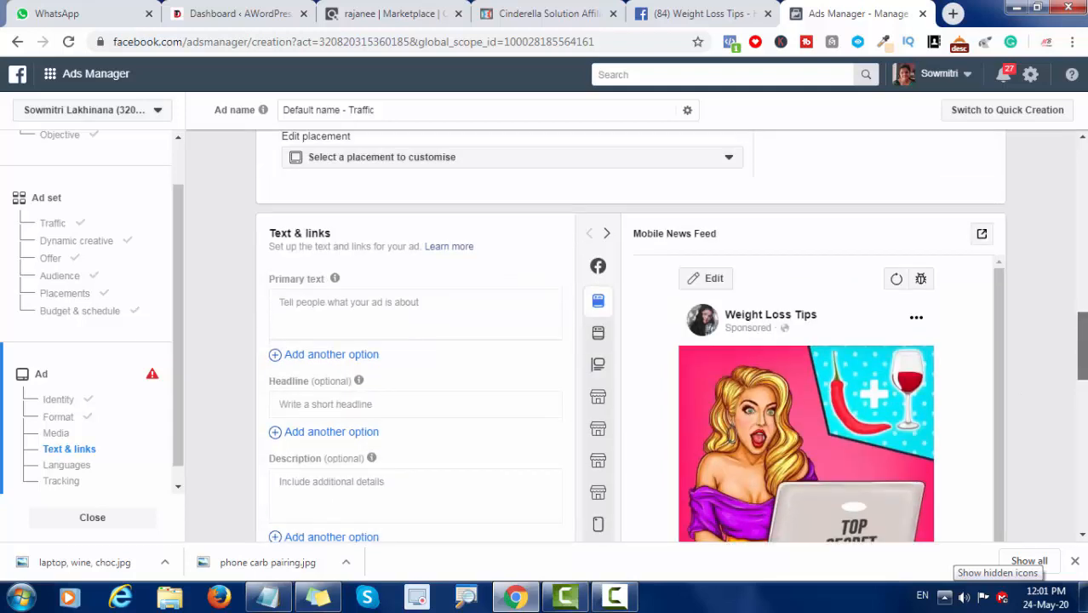
pyautogui.click(314, 312)
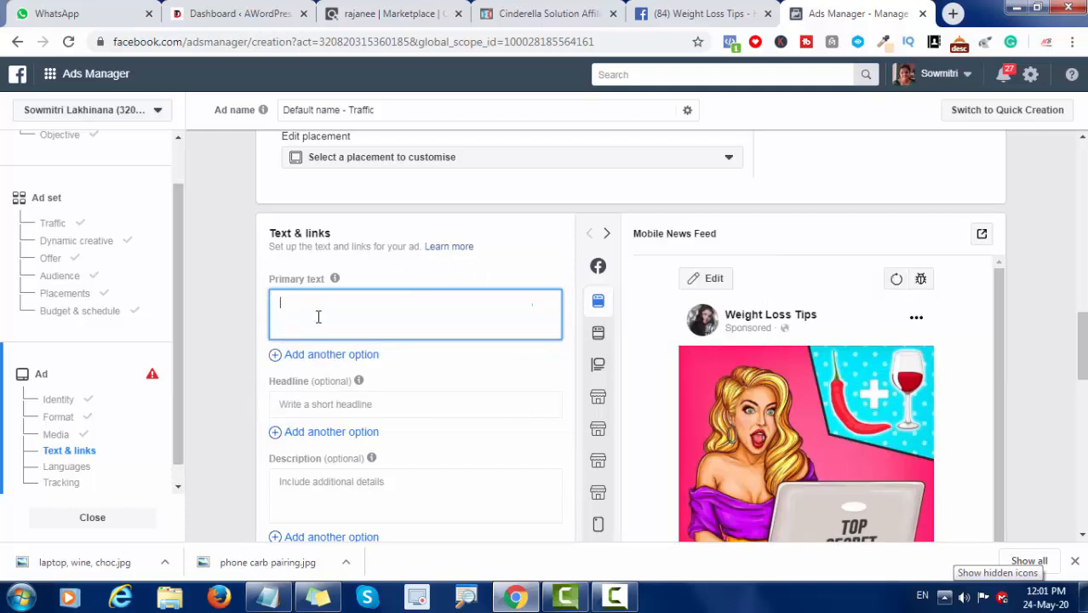
pyautogui.write('lOSE')
pyautogui.press('BackSpace')
pyautogui.press('BackSpace')
pyautogui.press('BackSpace')
pyautogui.press('BackSpace')
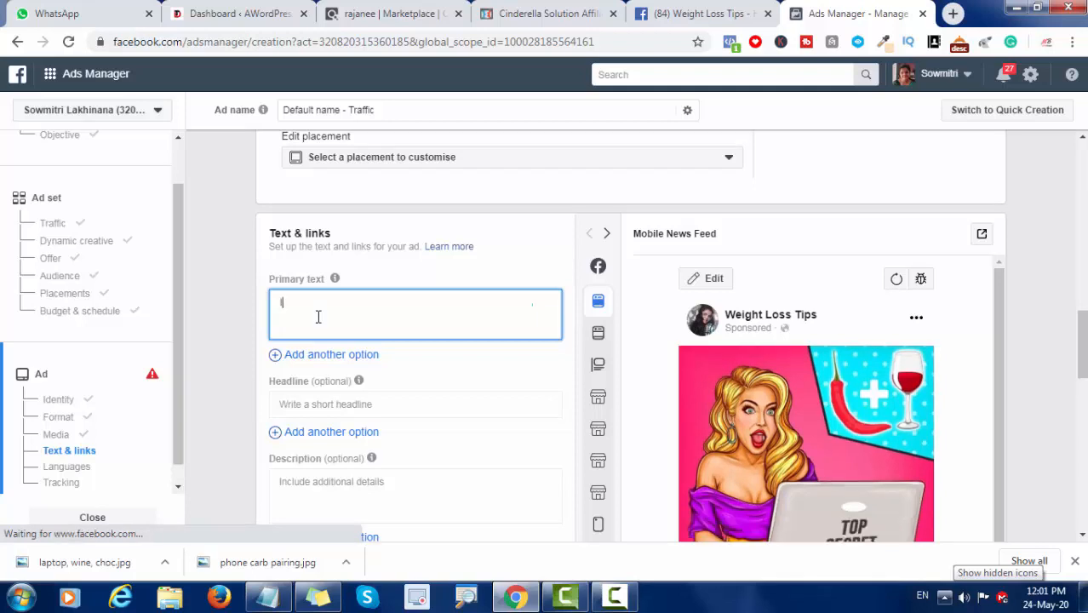
pyautogui.write('L')
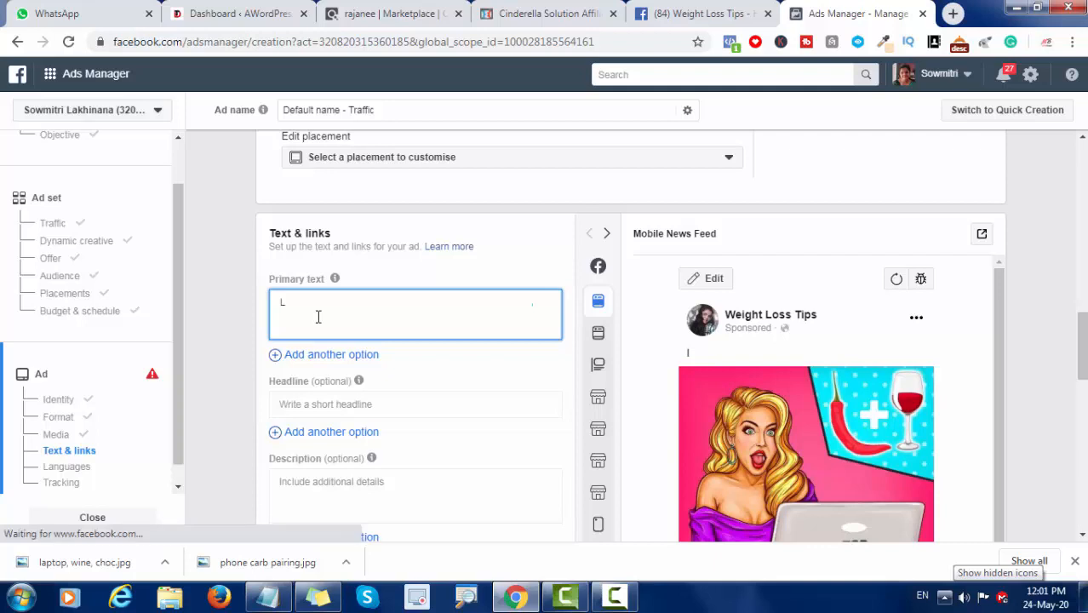
pyautogui.write('osew')
pyautogui.press('BackSpace')
pyautogui.write('weight')
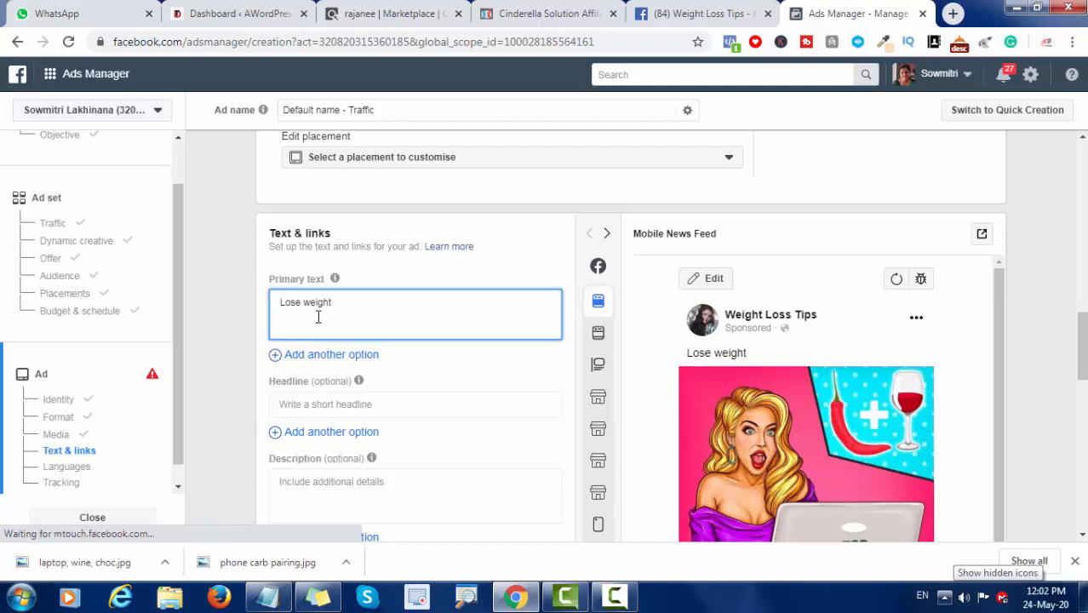
pyautogui.write('in 72 Ho')
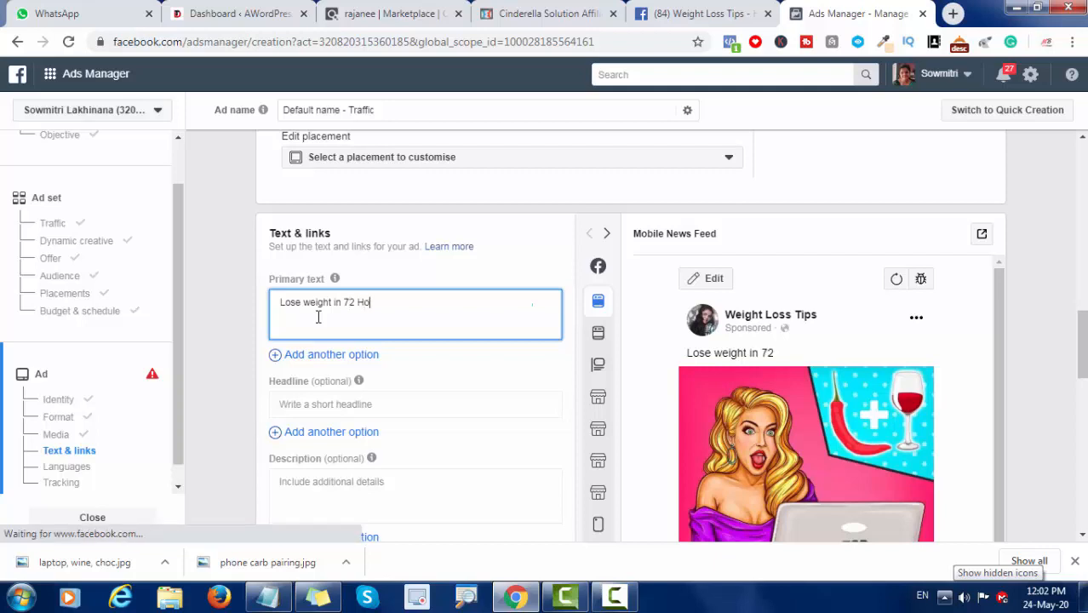
pyautogui.write('urs')
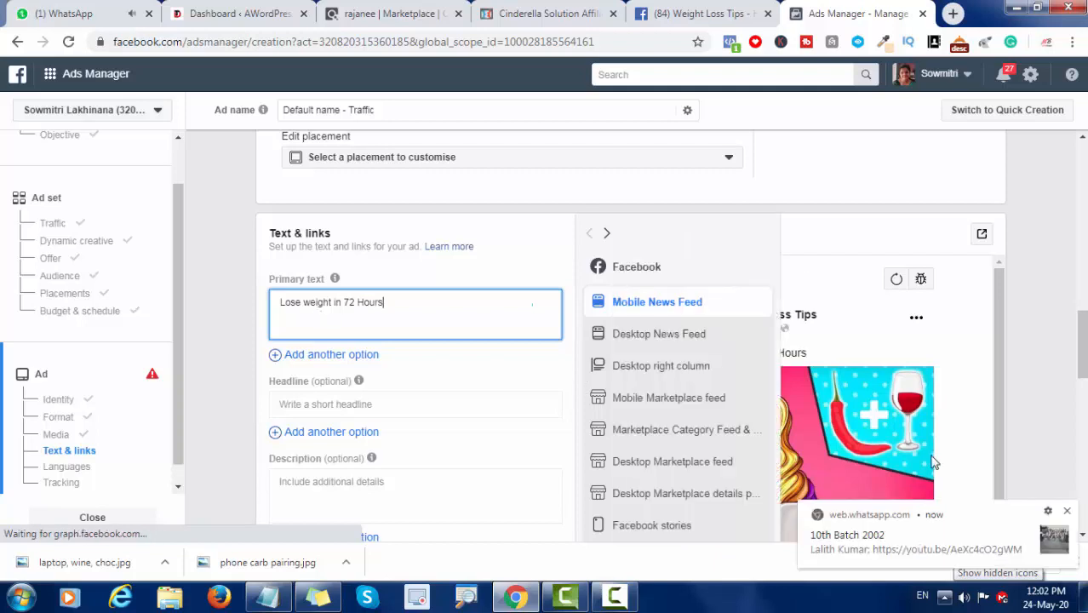
pyautogui.click(1068, 512)
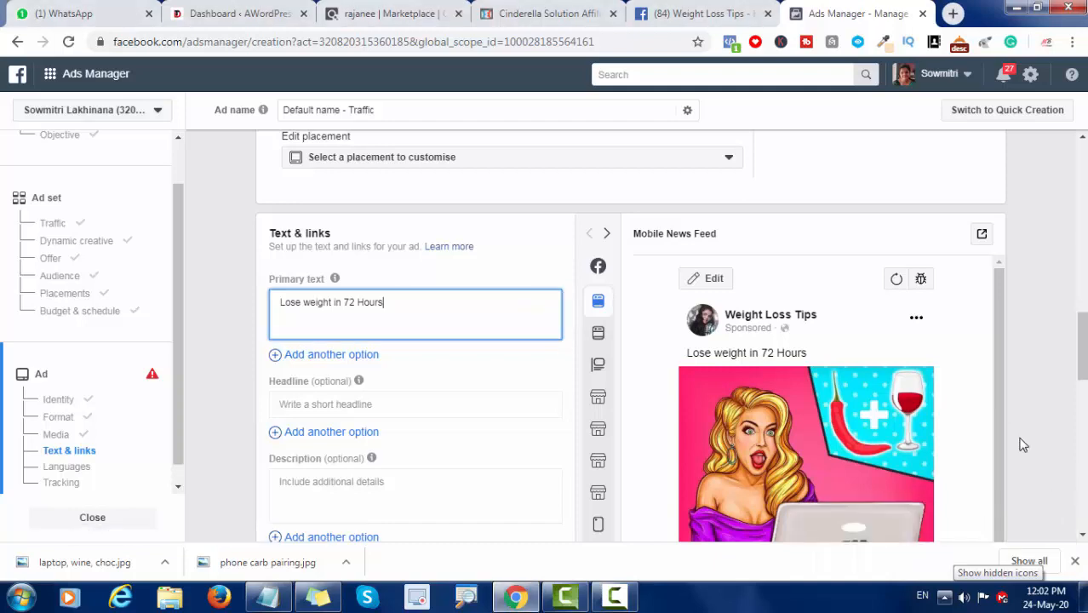
# Step: Check the open ClickBank and Cinderella Solution affiliate pages, and set the ad's headline to "Cinderella Solutions"
pyautogui.click(317, 406)
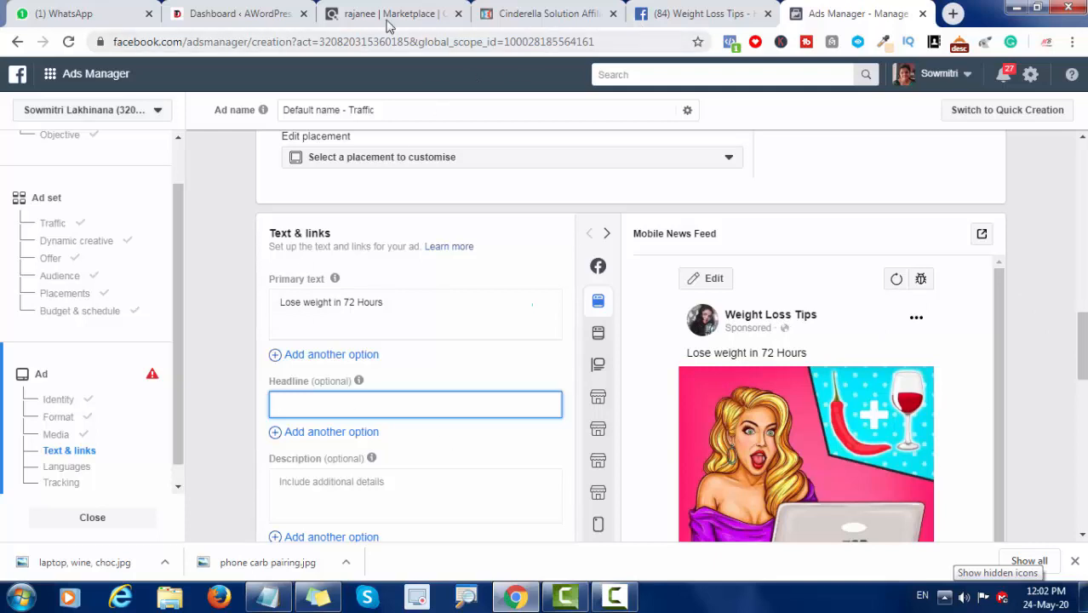
pyautogui.click(554, 16)
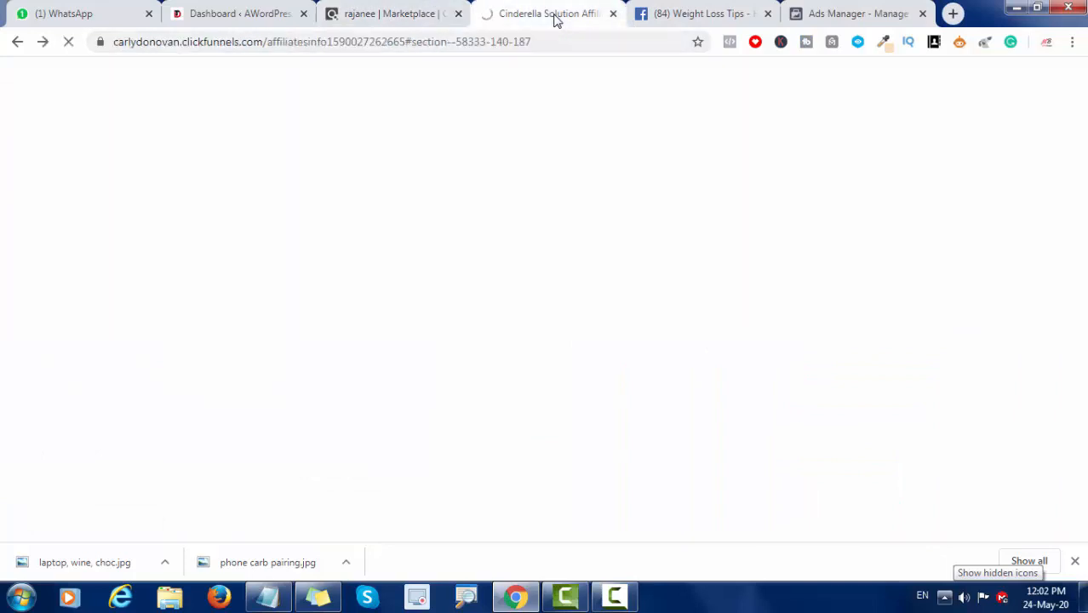
pyautogui.click(408, 23)
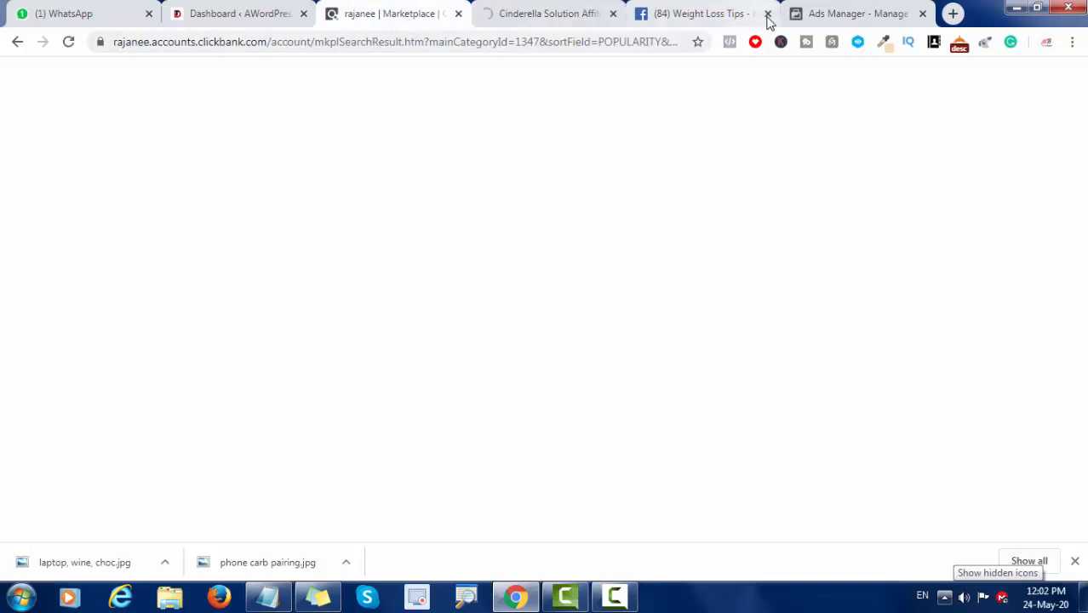
pyautogui.click(835, 16)
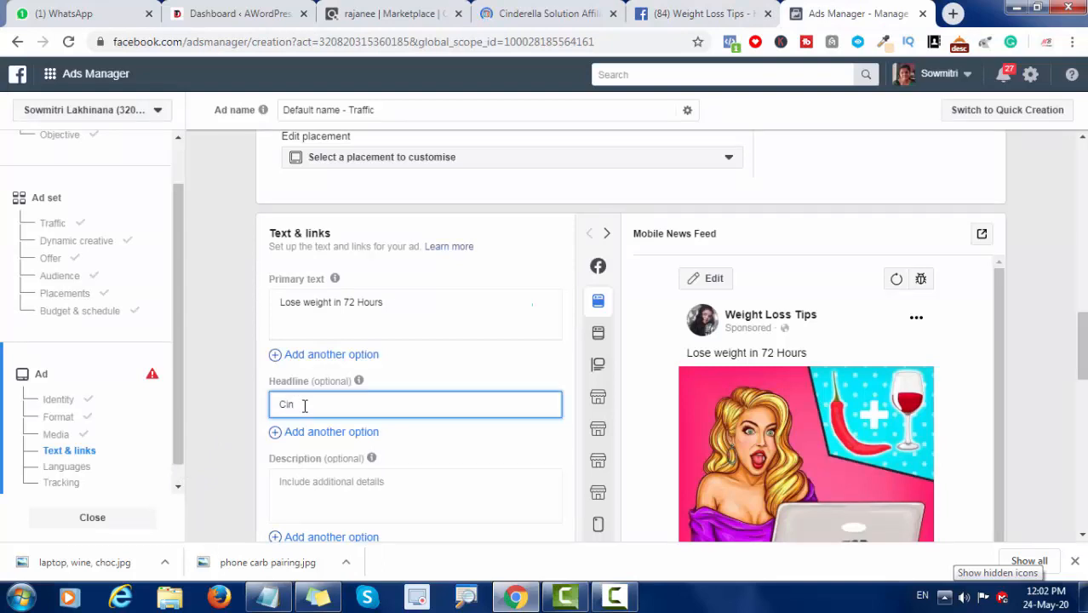
pyautogui.write('Cindere')
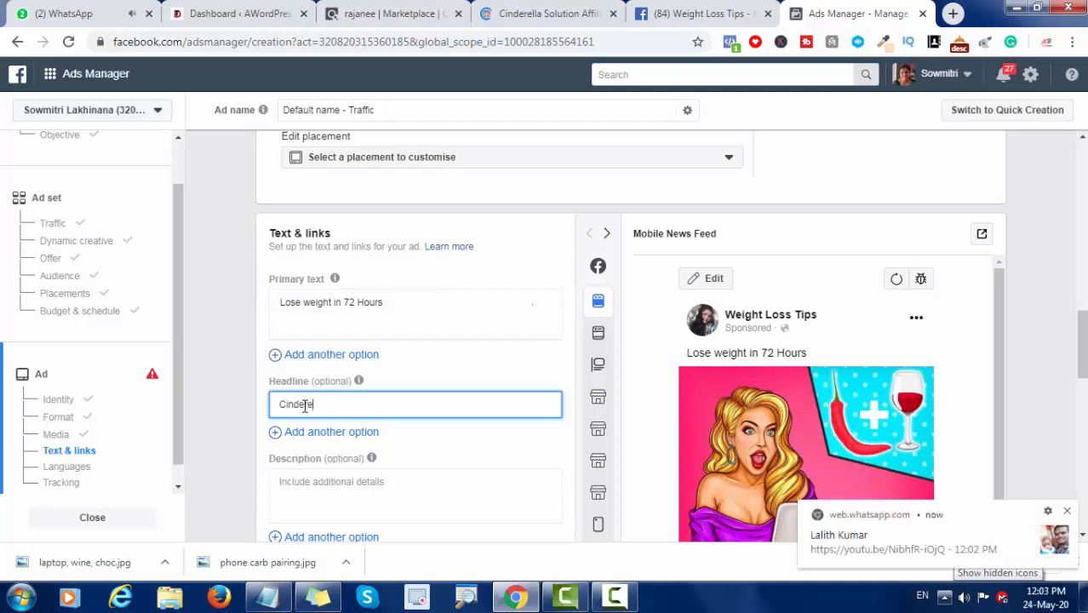
pyautogui.write('lla S')
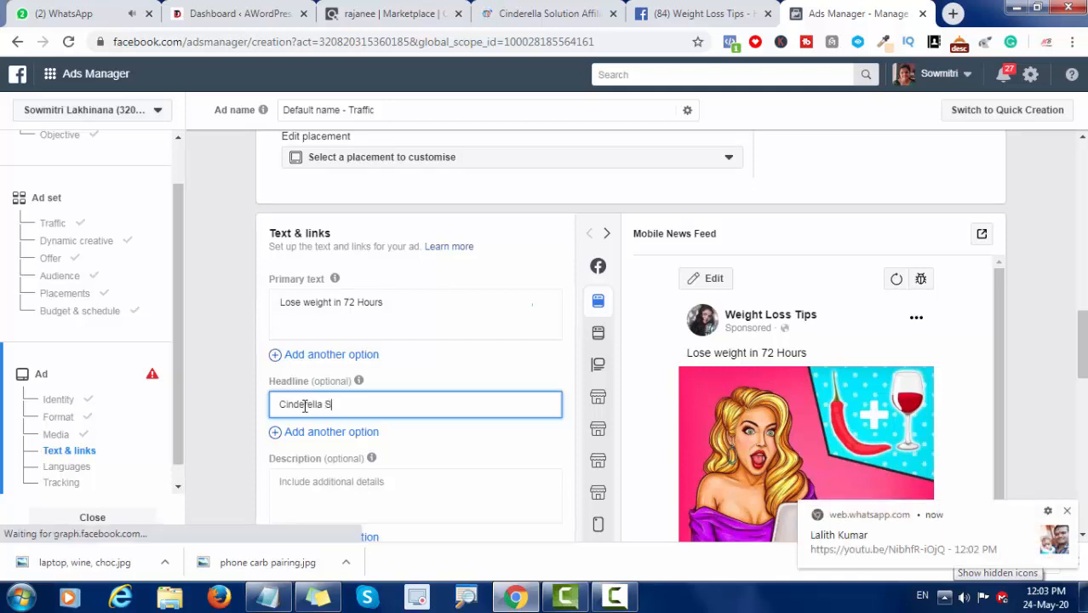
pyautogui.write('olutions')
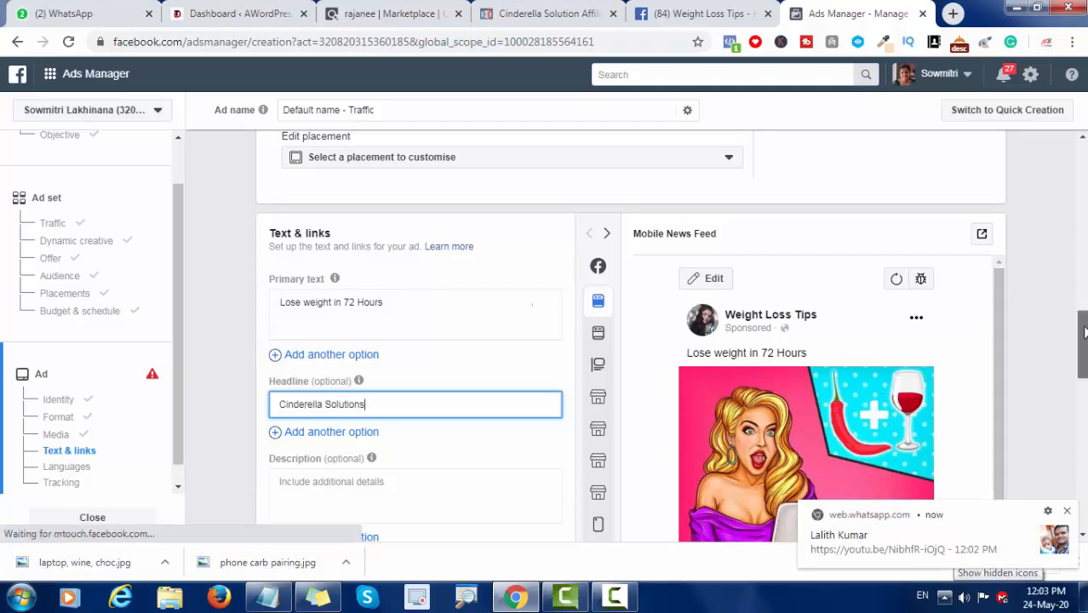
pyautogui.scroll(-1, 1083, 317)
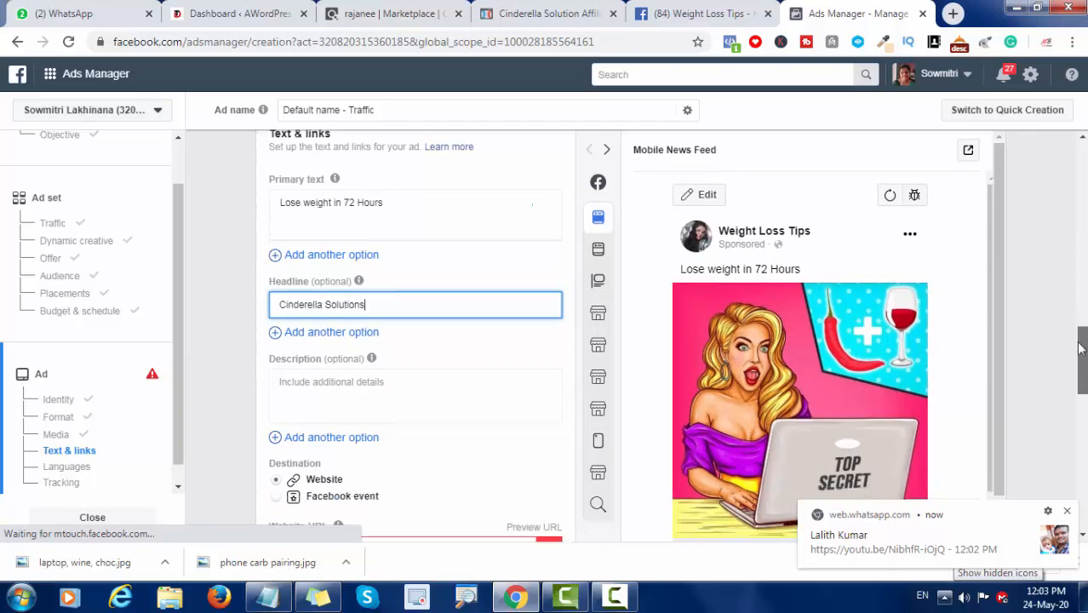
pyautogui.click(1067, 512)
# Step: Copy the ad copy from "According to Stanford Medical" through "weight loss potential" in Notepad and paste it into the ad's description
pyautogui.moveTo(1083, 402); pyautogui.dragTo(1084, 430)
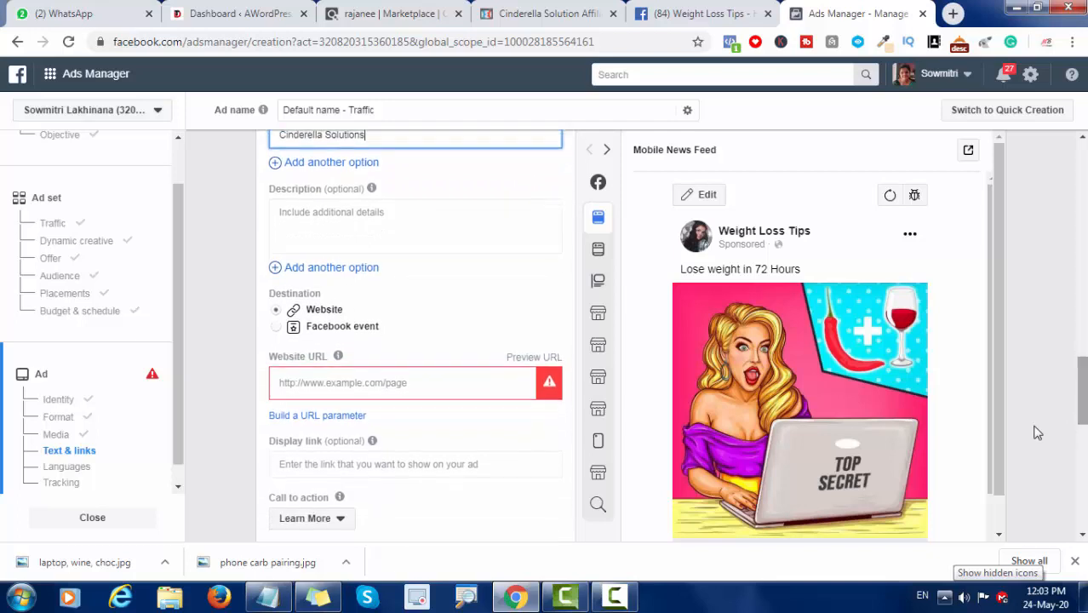
pyautogui.click(358, 232)
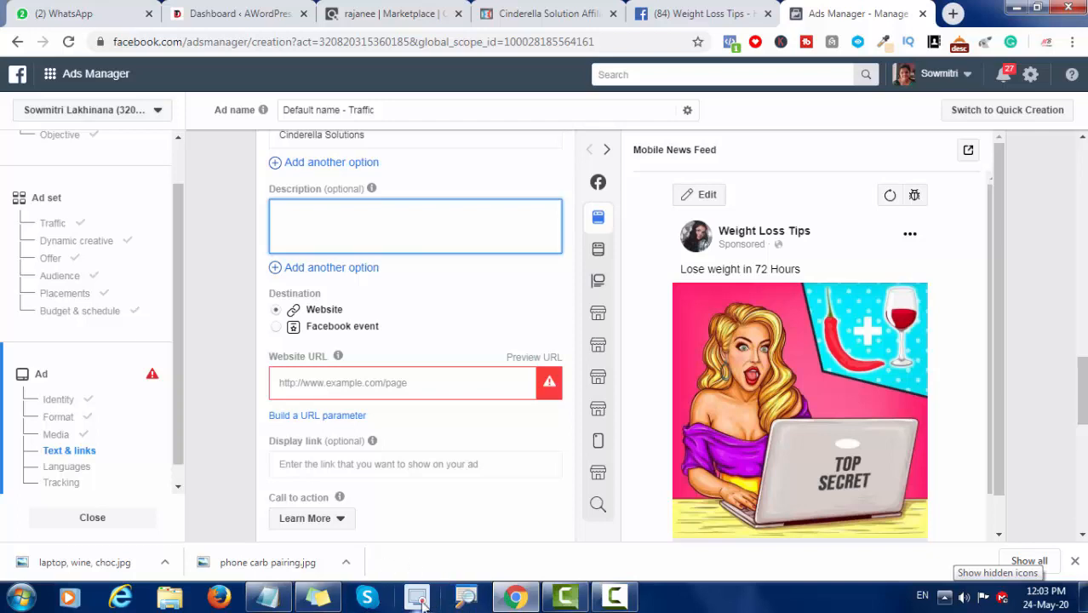
pyautogui.click(278, 600)
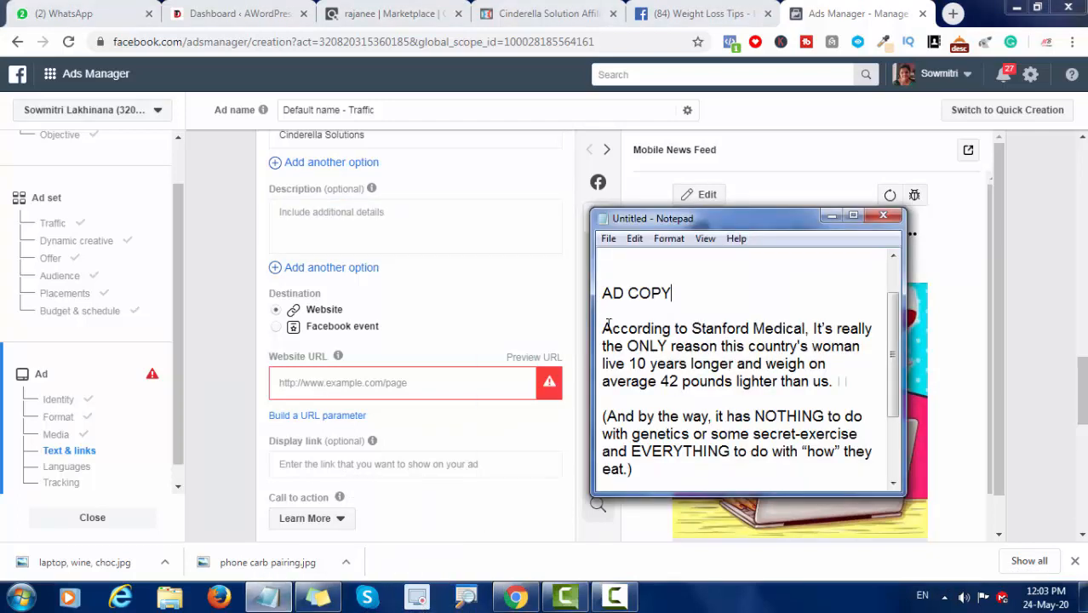
pyautogui.moveTo(603, 329); pyautogui.dragTo(856, 478)
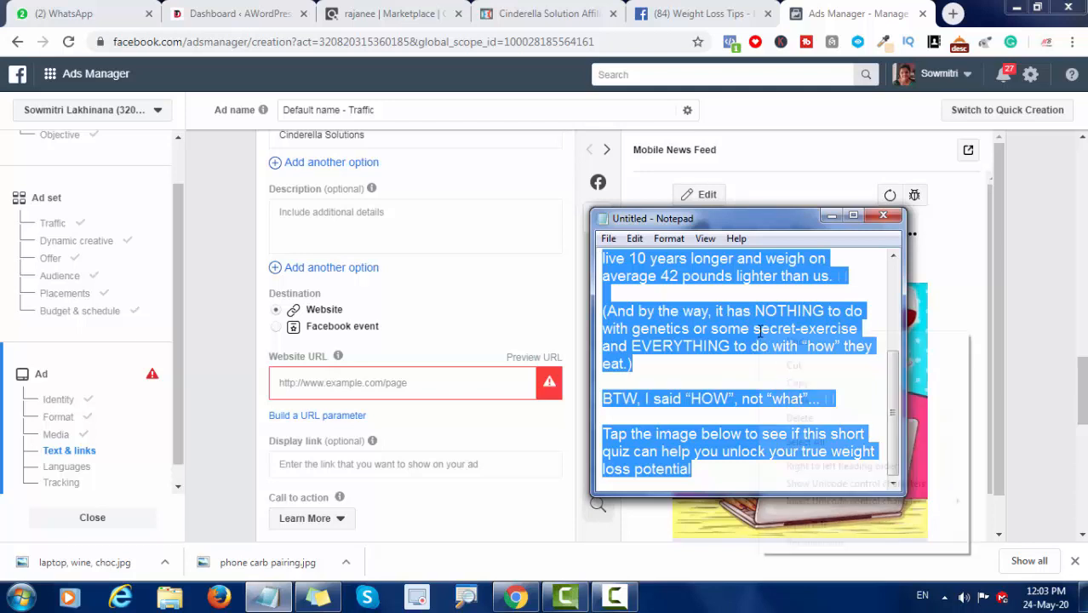
pyautogui.rightClick(760, 331)
pyautogui.click(797, 384)
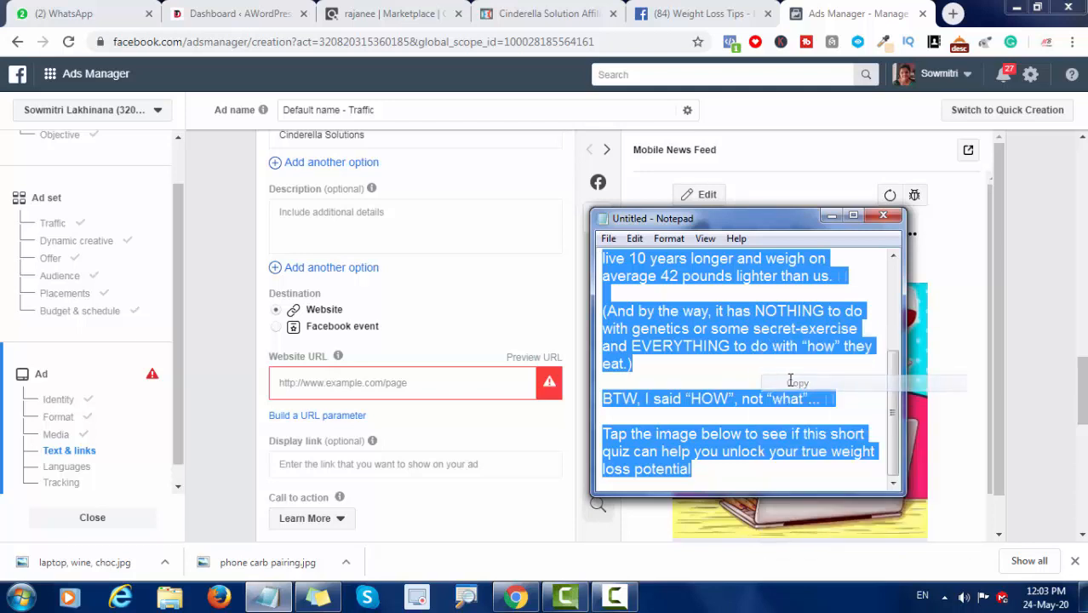
pyautogui.click(831, 216)
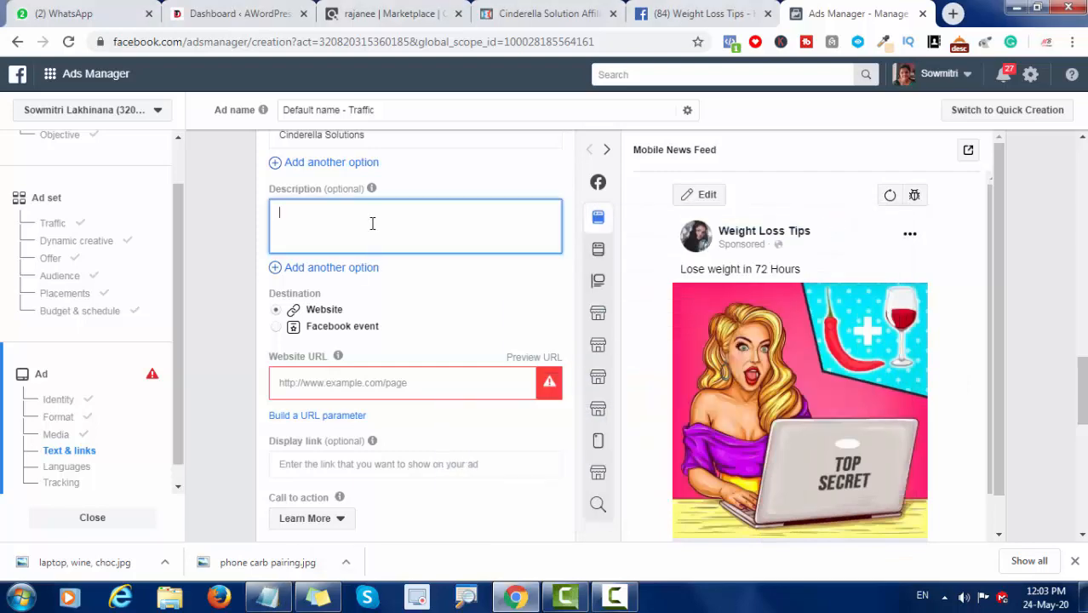
pyautogui.hotkey('ctrl', 'v')
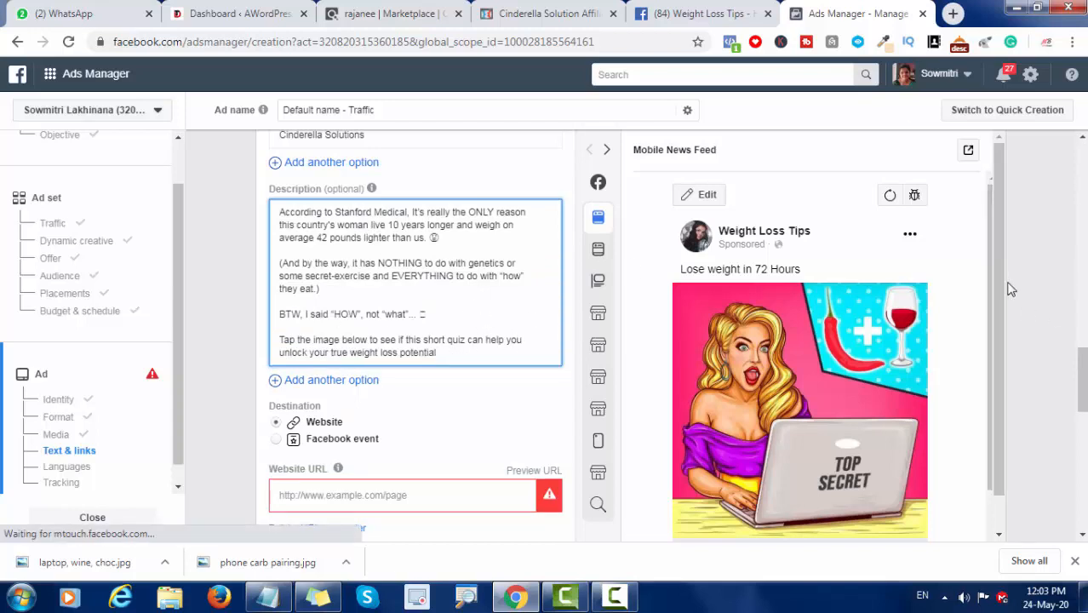
# Step: Review the ad preview and switch to the open WordPress dashboard of digitaltago.com, dismissing the chat notification
pyautogui.moveTo(1002, 291); pyautogui.dragTo(994, 312)
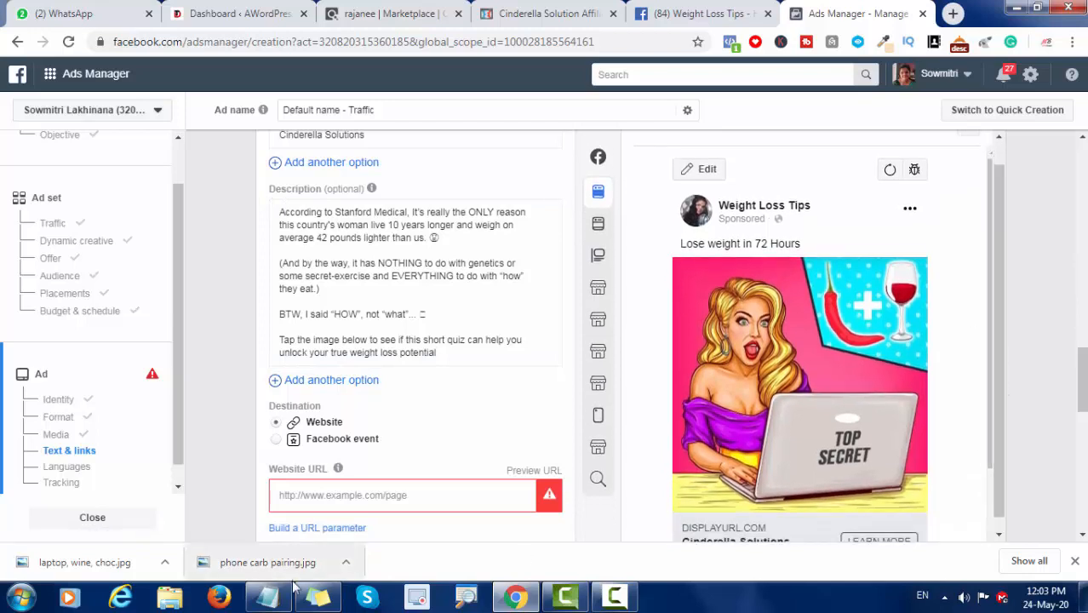
pyautogui.click(315, 496)
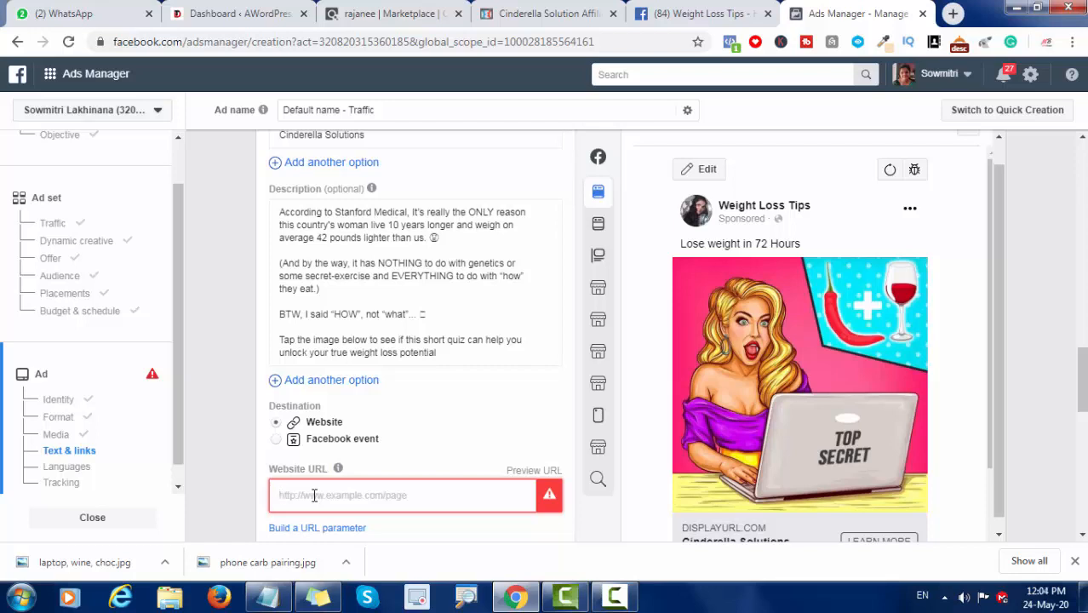
pyautogui.click(217, 13)
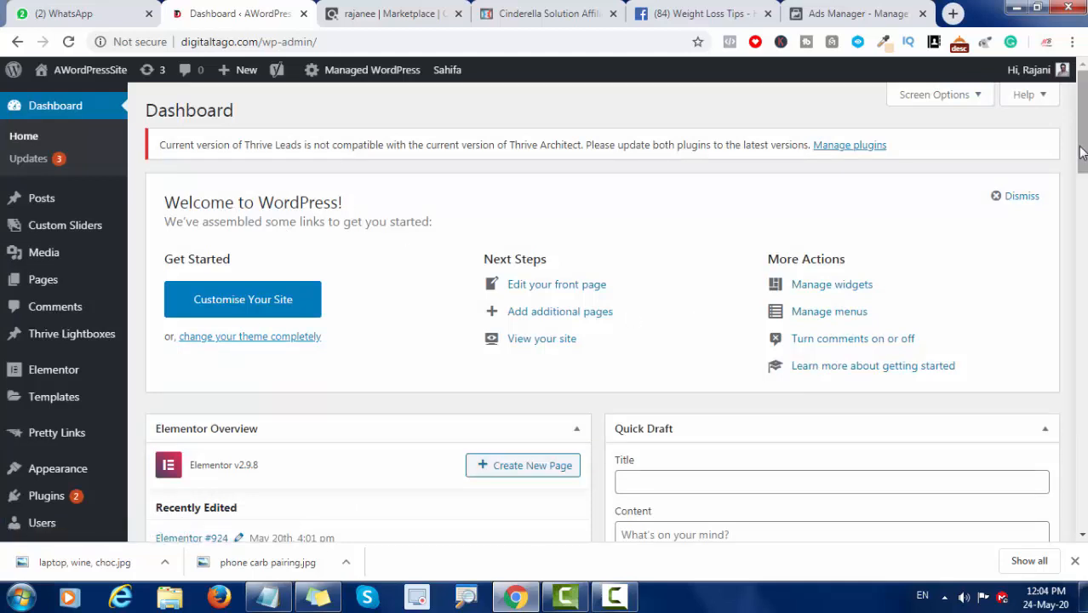
pyautogui.moveTo(1081, 161); pyautogui.dragTo(1084, 172)
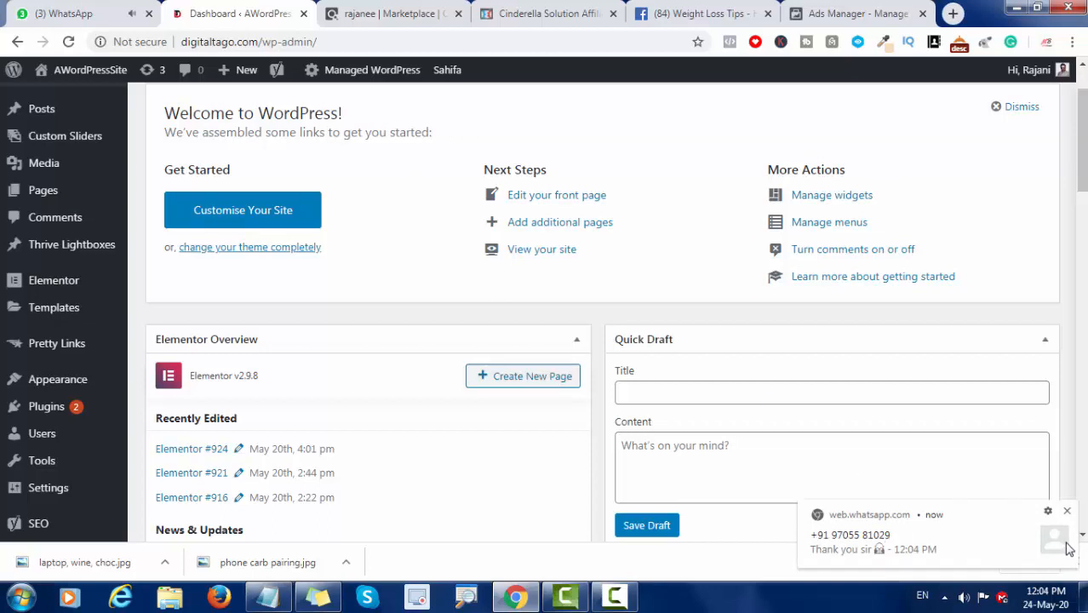
pyautogui.click(1068, 512)
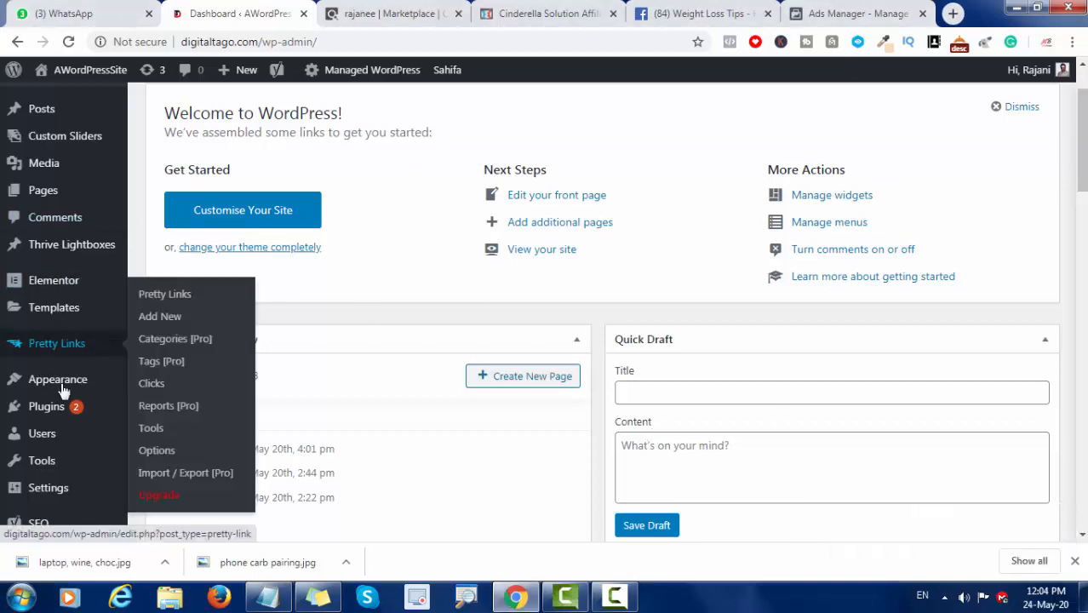
# Step: Look through the site's installed WordPress plugins and open InstaBuilder 2.0
pyautogui.moveTo(47, 409)
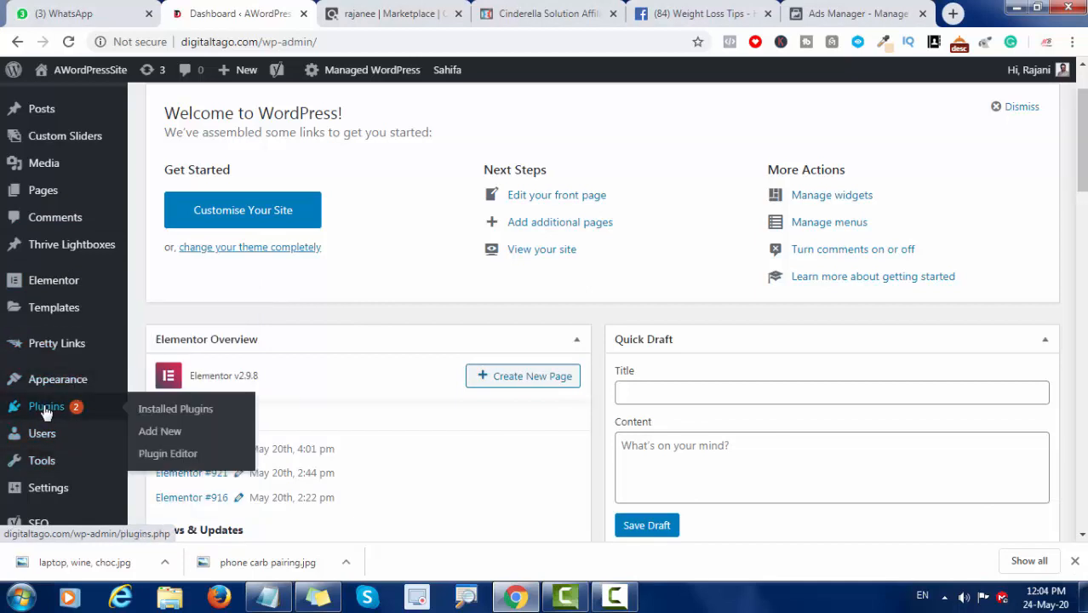
pyautogui.click(46, 409)
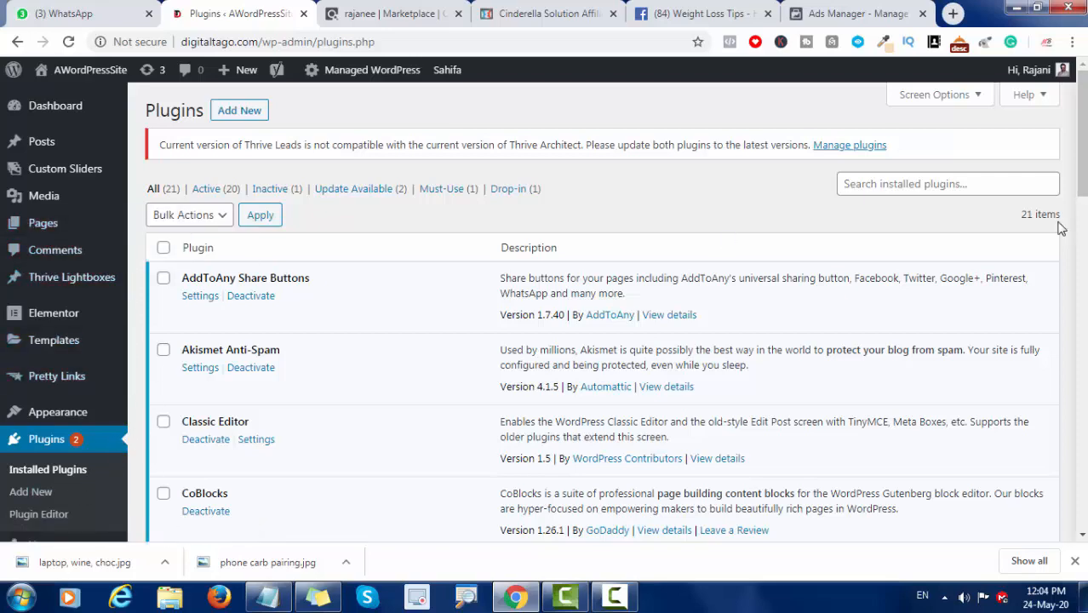
pyautogui.moveTo(1083, 158); pyautogui.dragTo(1083, 220)
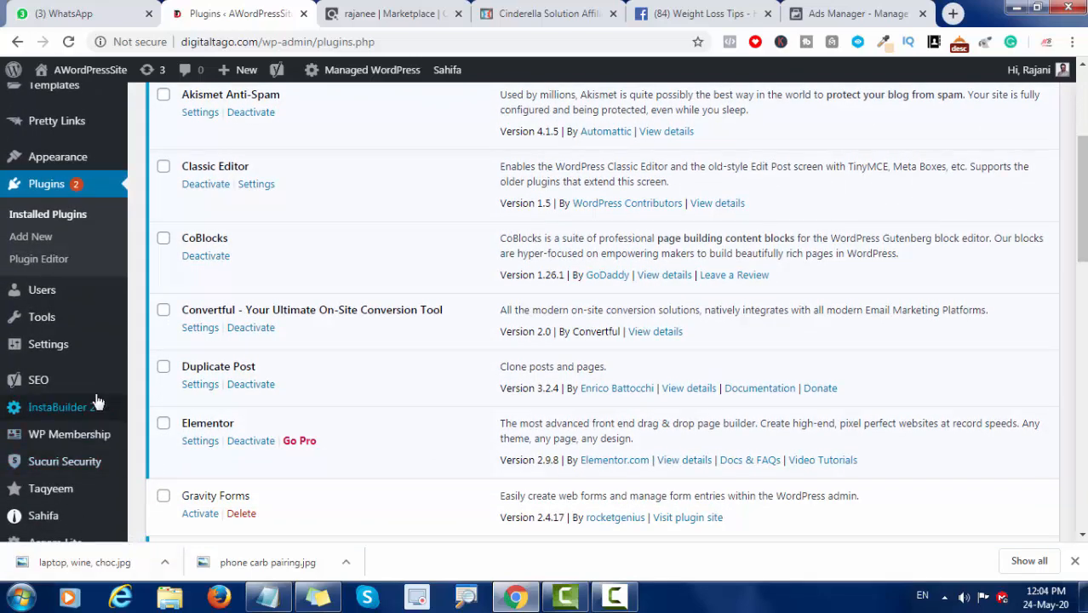
pyautogui.click(78, 413)
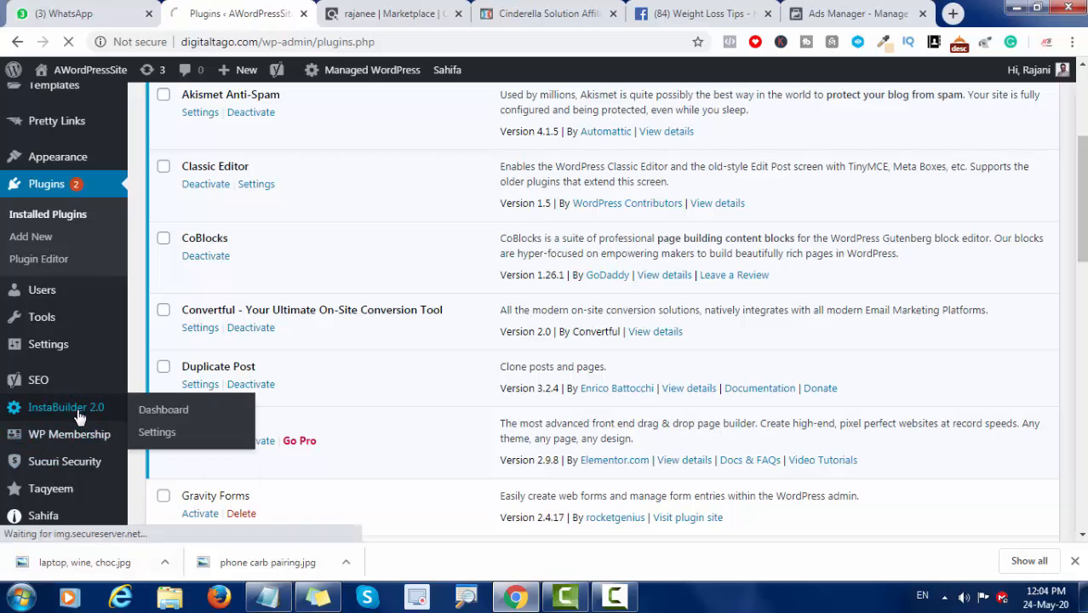
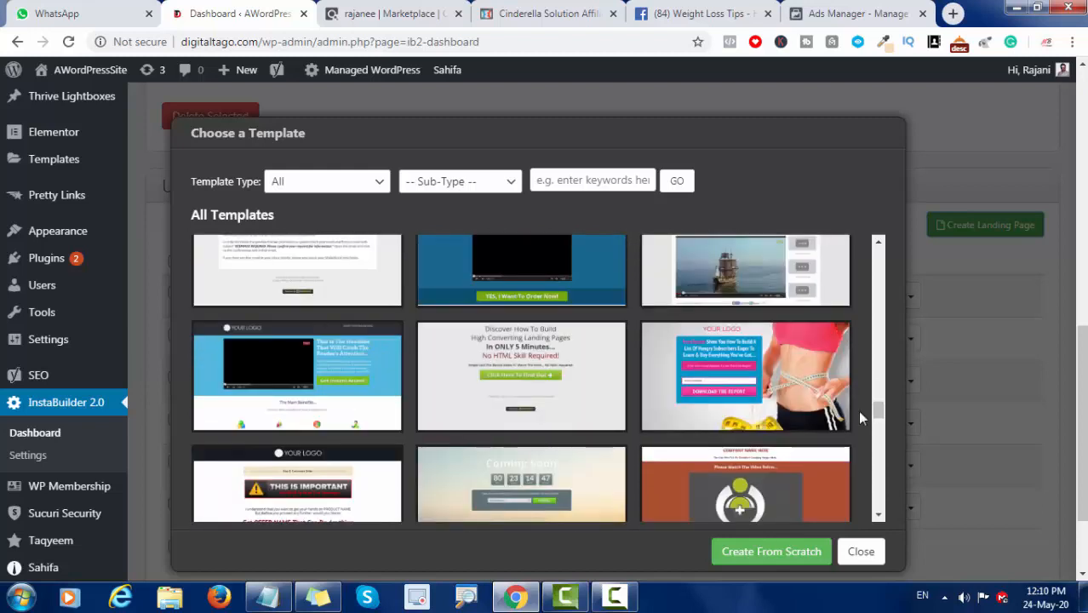
# Step: Create a landing page from the weight-loss template with the measuring tape, and delete its email opt-in form
pyautogui.moveTo(731, 371)
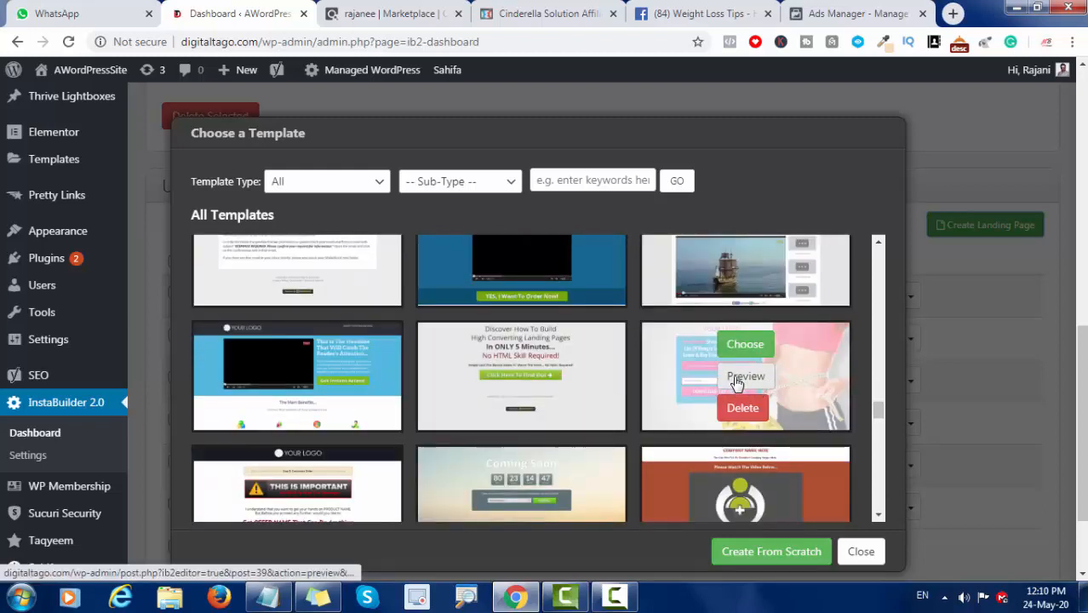
pyautogui.click(746, 346)
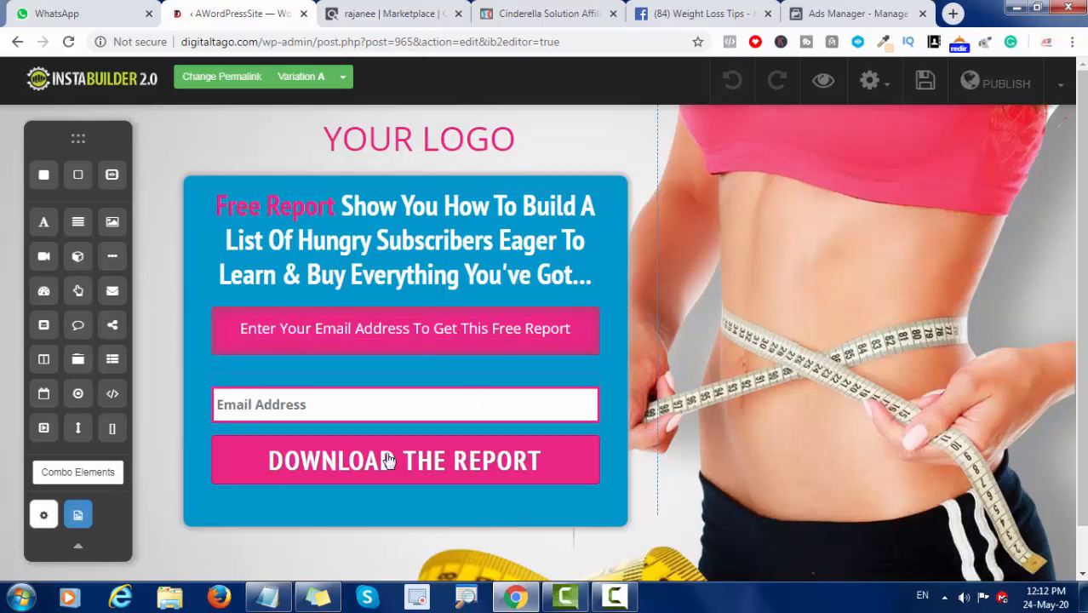
pyautogui.rightClick(515, 396)
pyautogui.click(468, 405)
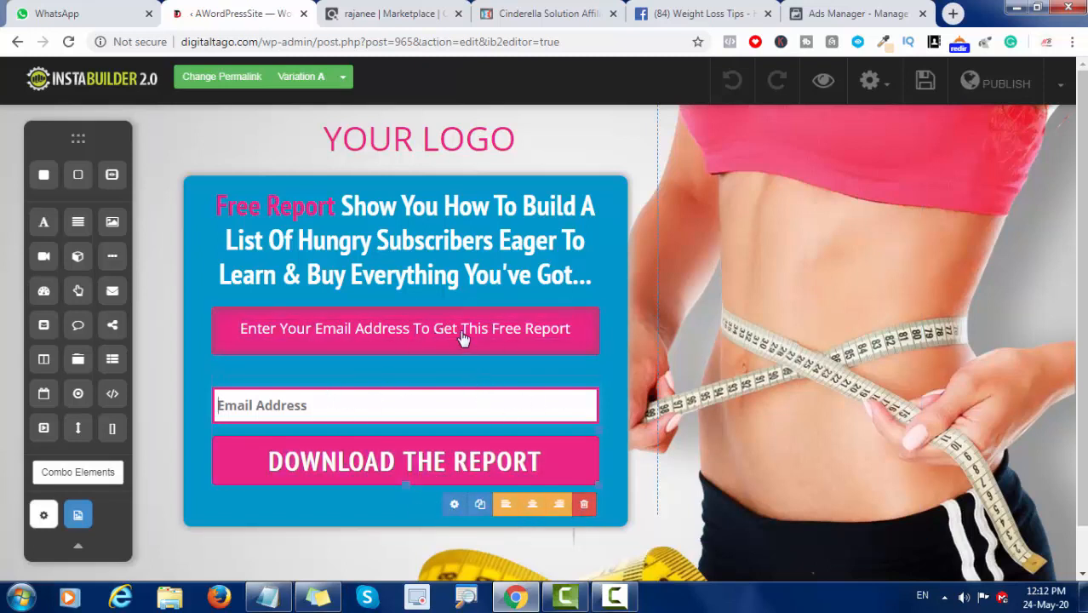
pyautogui.click(585, 506)
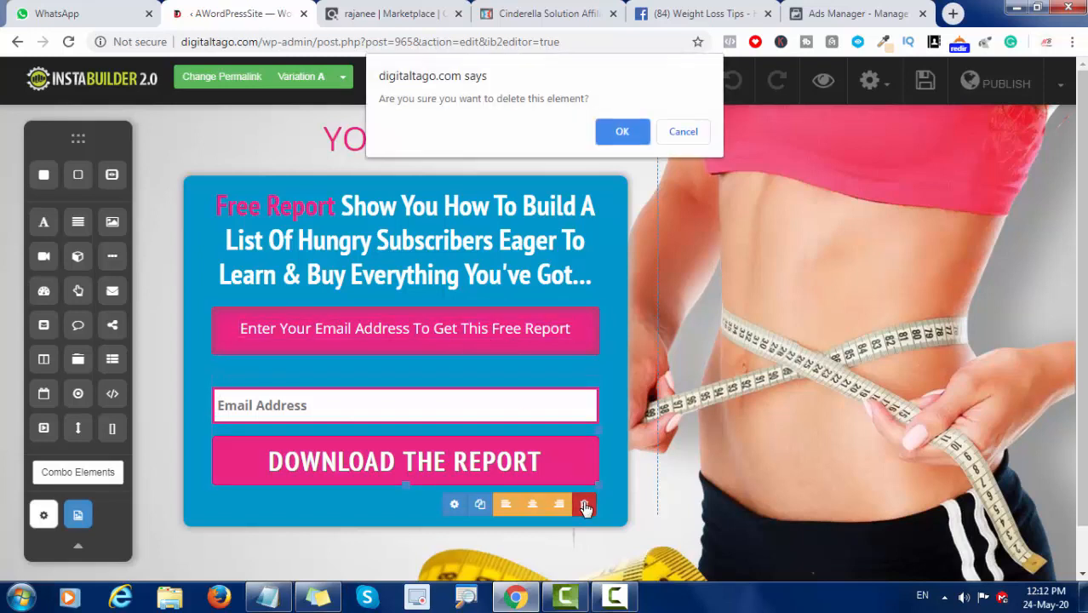
pyautogui.click(610, 134)
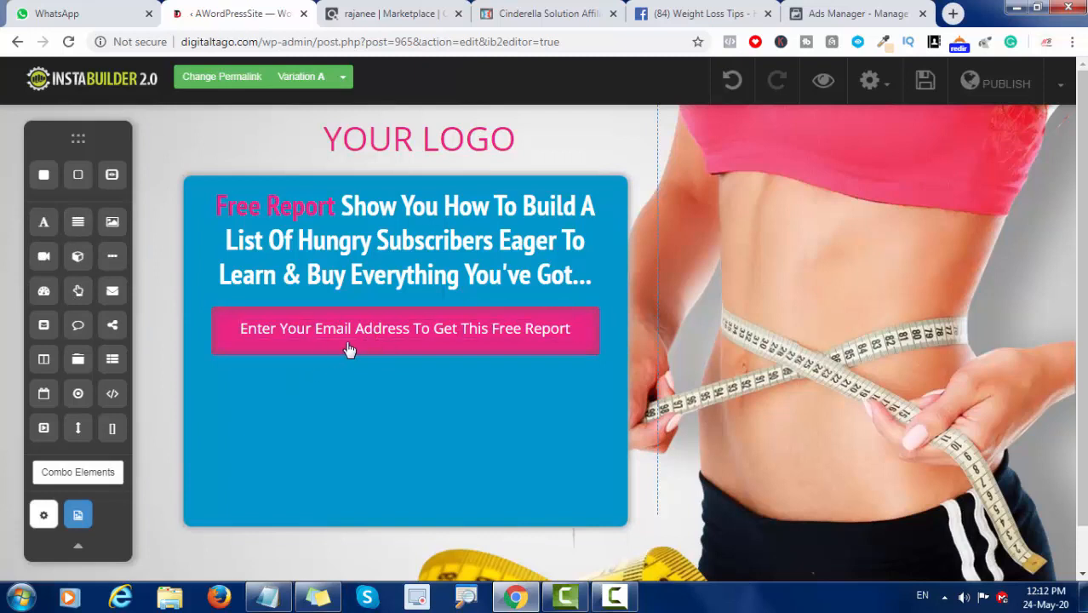
# Step: Replace the text in the landing page's pink box with "clikc here to instant weightloss"
pyautogui.click(454, 334)
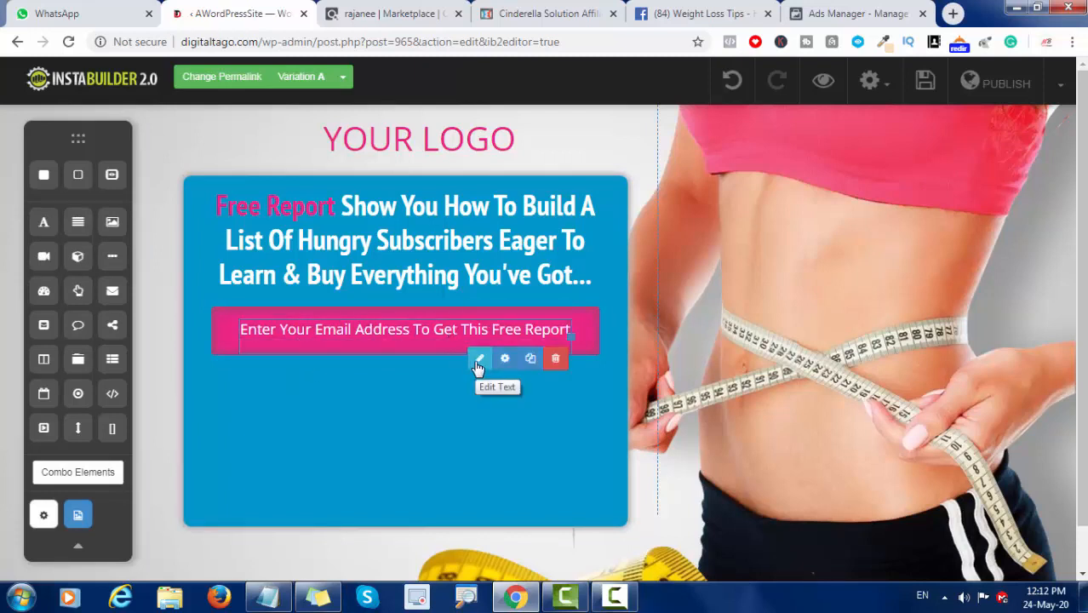
pyautogui.click(478, 364)
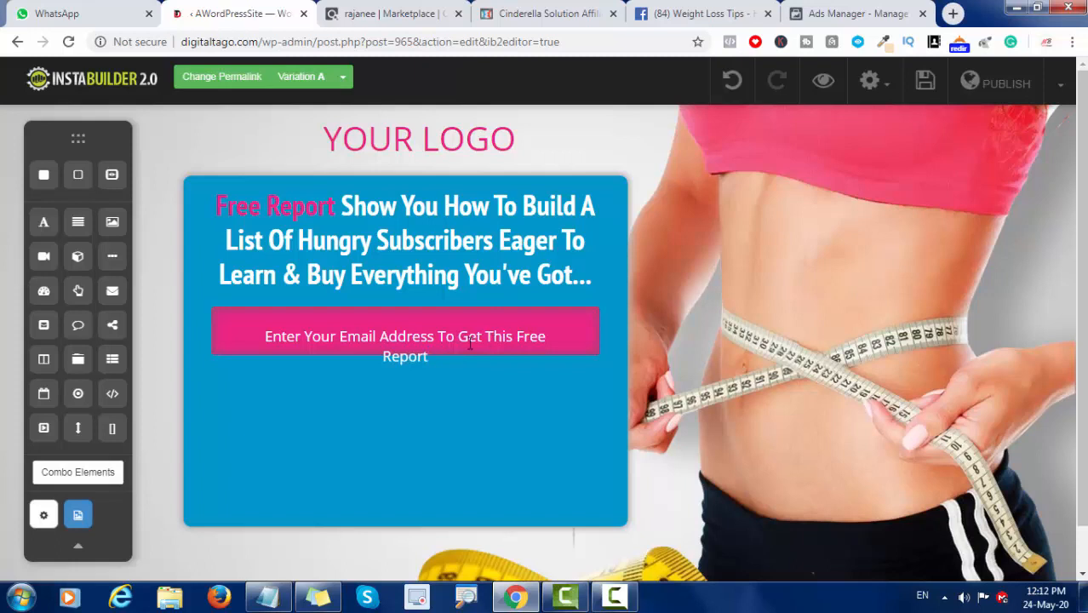
pyautogui.click(470, 344)
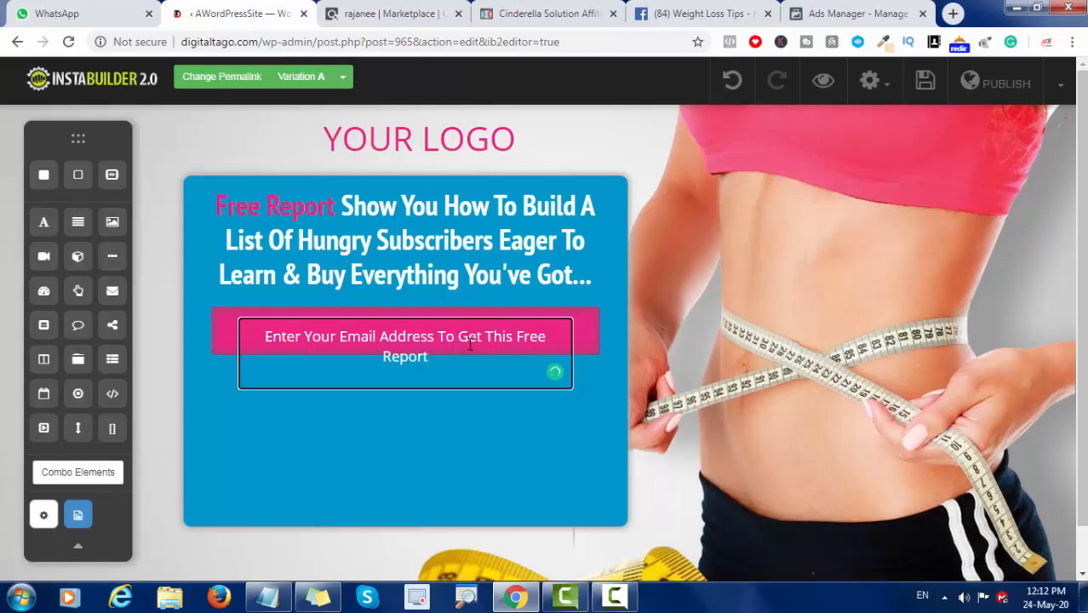
pyautogui.press('BackSpace')
pyautogui.press('BackSpace')
pyautogui.press('BackSpace')
pyautogui.press('BackSpace')
pyautogui.press('BackSpace')
pyautogui.press('BackSpace')
pyautogui.press('BackSpace')
pyautogui.press('BackSpace')
pyautogui.press('BackSpace')
pyautogui.press('BackSpace')
pyautogui.press('BackSpace')
pyautogui.press('BackSpace')
pyautogui.press('BackSpace')
pyautogui.press('BackSpace')
pyautogui.press('BackSpace')
pyautogui.press('BackSpace')
pyautogui.press('BackSpace')
pyautogui.press('BackSpace')
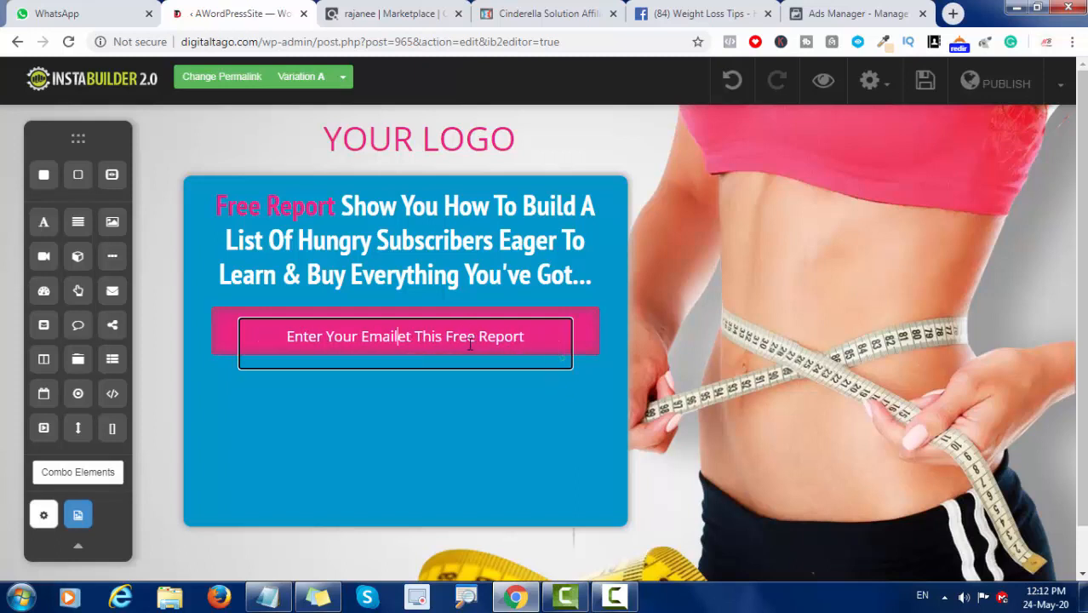
pyautogui.press('BackSpace')
pyautogui.press('BackSpace')
pyautogui.press('BackSpace')
pyautogui.press('BackSpace')
pyautogui.press('BackSpace')
pyautogui.press('BackSpace')
pyautogui.press('BackSpace')
pyautogui.press('BackSpace')
pyautogui.press('BackSpace')
pyautogui.press('BackSpace')
pyautogui.press('BackSpace')
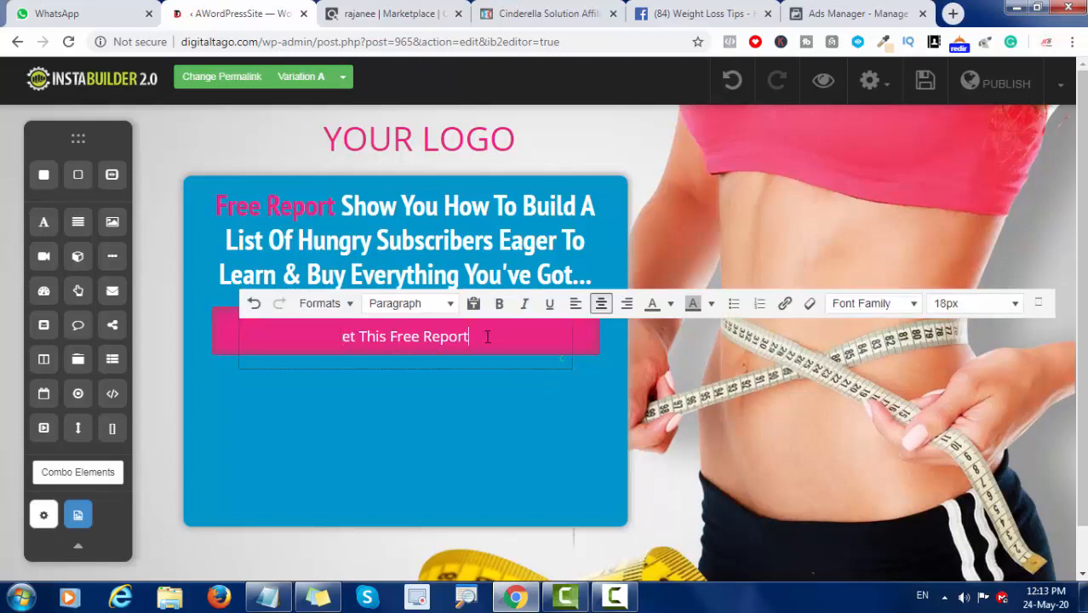
pyautogui.click(487, 336)
pyautogui.press('BackSpace')
pyautogui.press('BackSpace')
pyautogui.press('BackSpace')
pyautogui.press('BackSpace')
pyautogui.press('BackSpace')
pyautogui.press('BackSpace')
pyautogui.press('BackSpace')
pyautogui.press('BackSpace')
pyautogui.press('BackSpace')
pyautogui.press('BackSpace')
pyautogui.press('BackSpace')
pyautogui.press('BackSpace')
pyautogui.press('BackSpace')
pyautogui.press('BackSpace')
pyautogui.press('BackSpace')
pyautogui.press('BackSpace')
pyautogui.press('BackSpace')
pyautogui.press('BackSpace')
pyautogui.press('BackSpace')
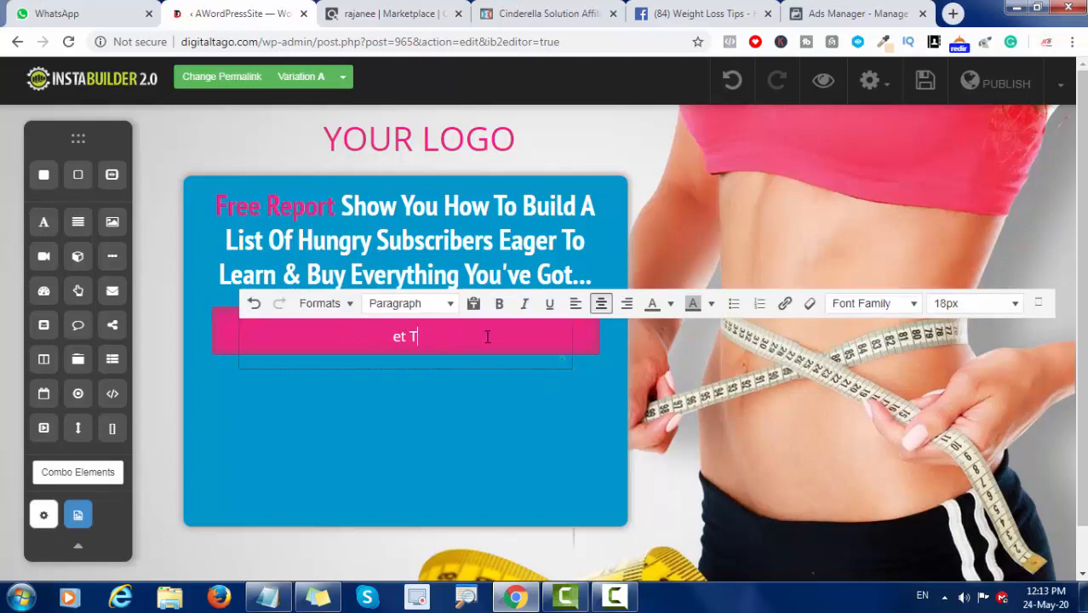
pyautogui.press('BackSpace')
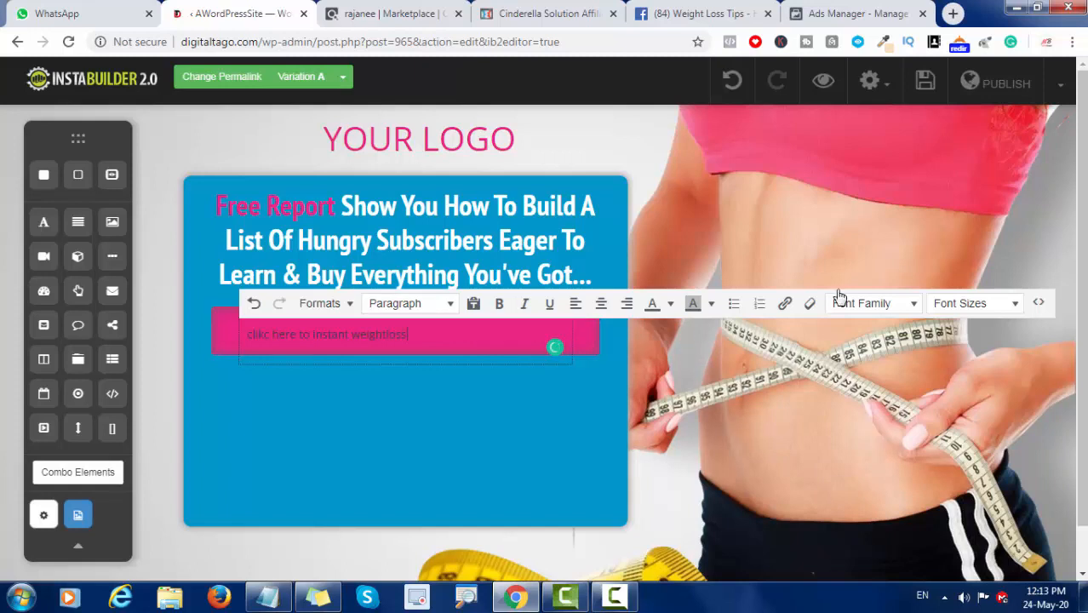
# Step: Try font sizes of 20px and 32px on the pink box text, and finish editing the text
pyautogui.click(1016, 306)
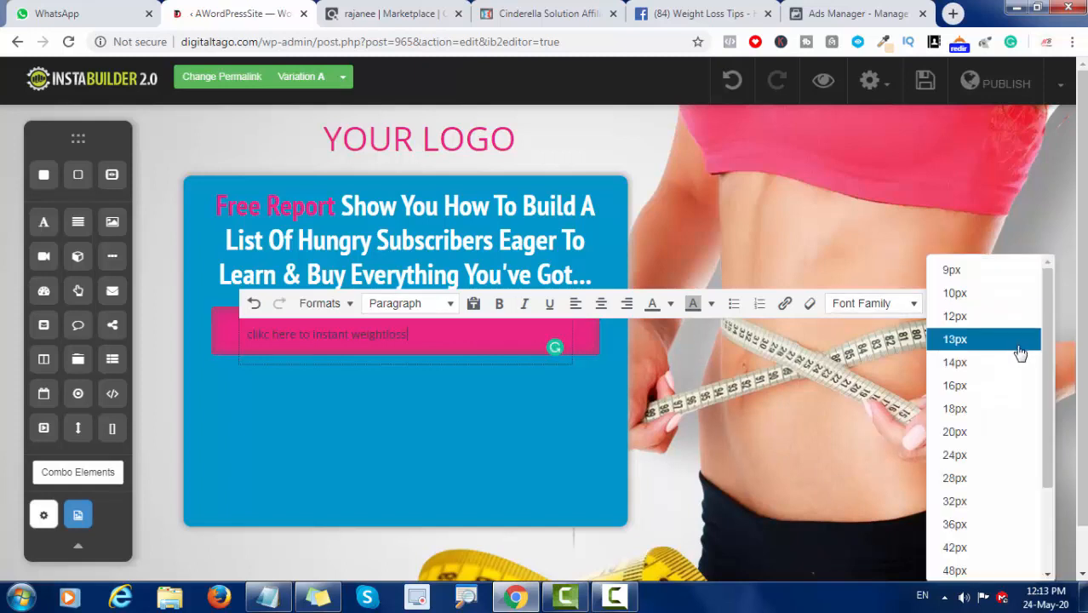
pyautogui.click(954, 432)
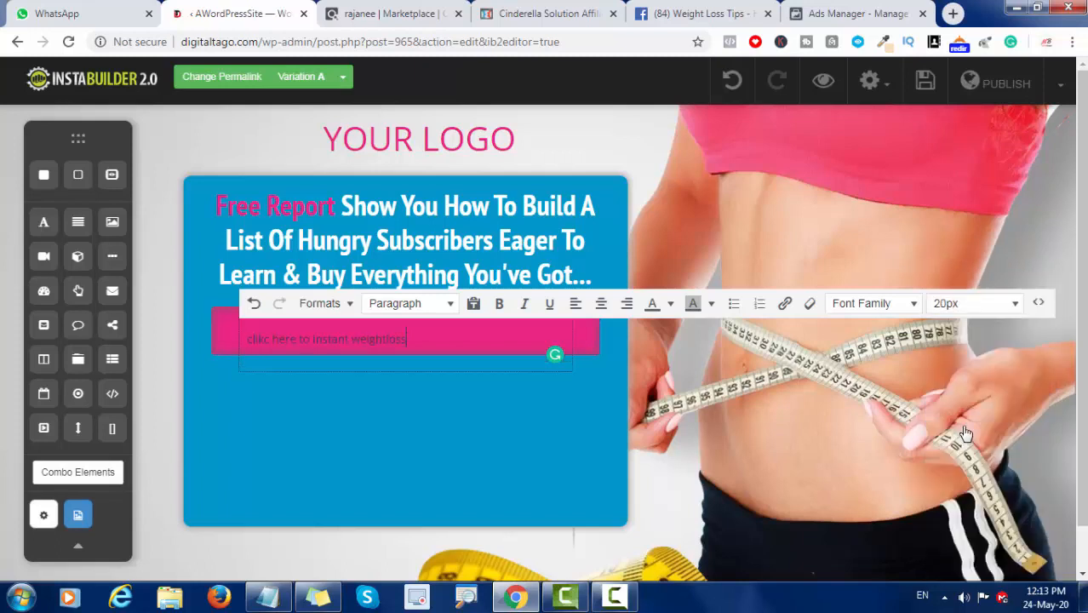
pyautogui.click(1015, 306)
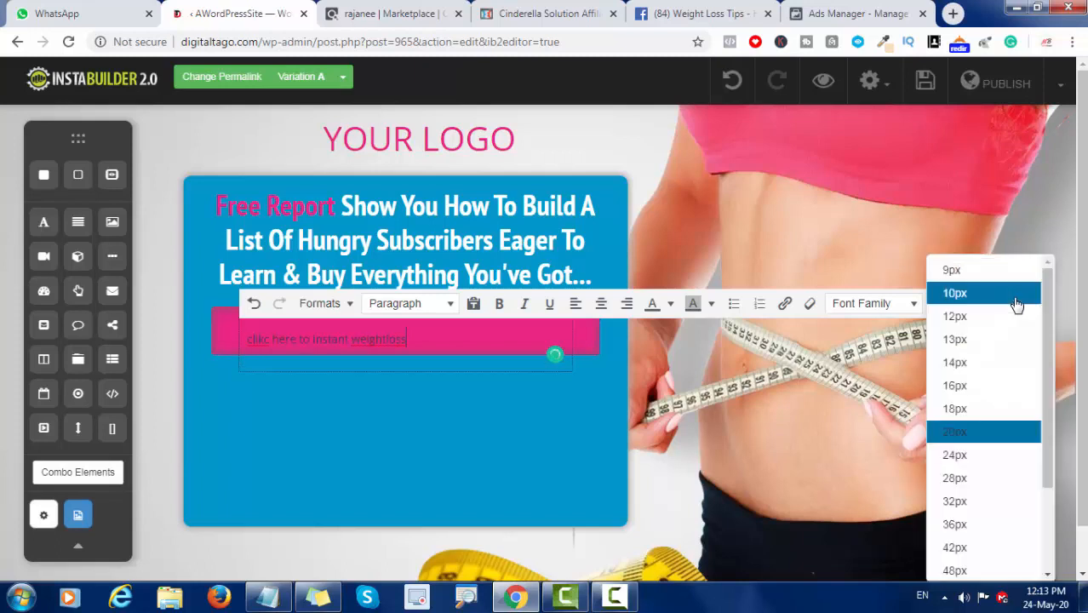
pyautogui.click(954, 501)
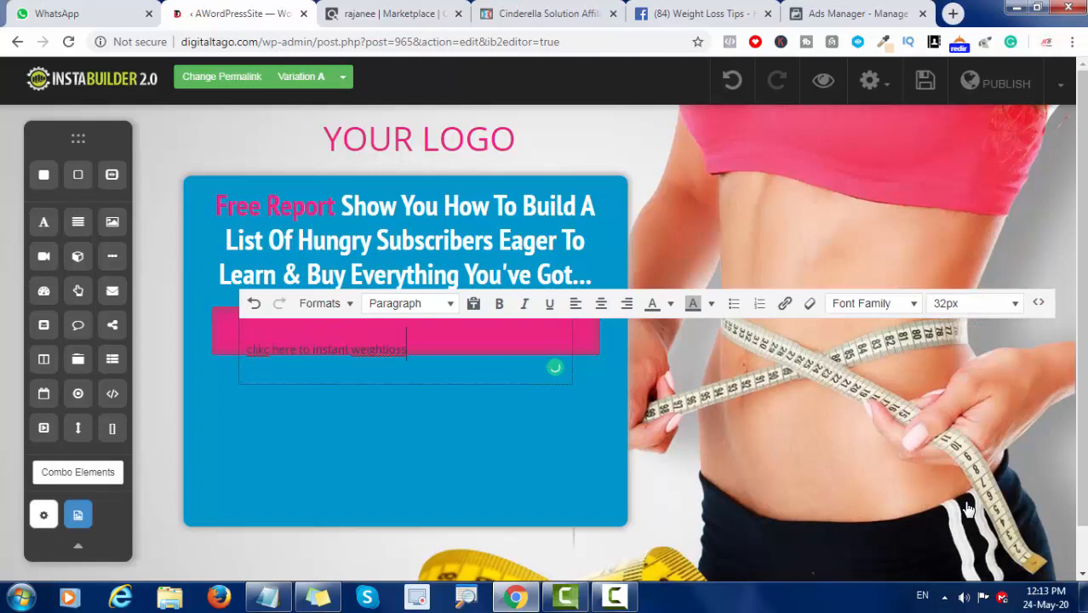
pyautogui.click(540, 396)
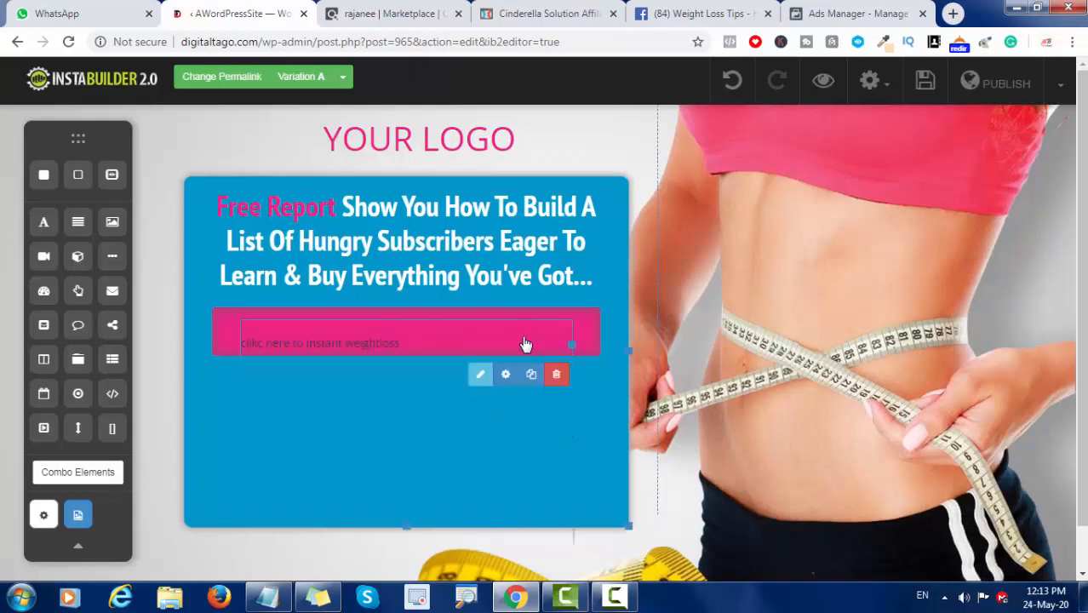
# Step: Format the text in the pink box as Heading 3
pyautogui.click(481, 374)
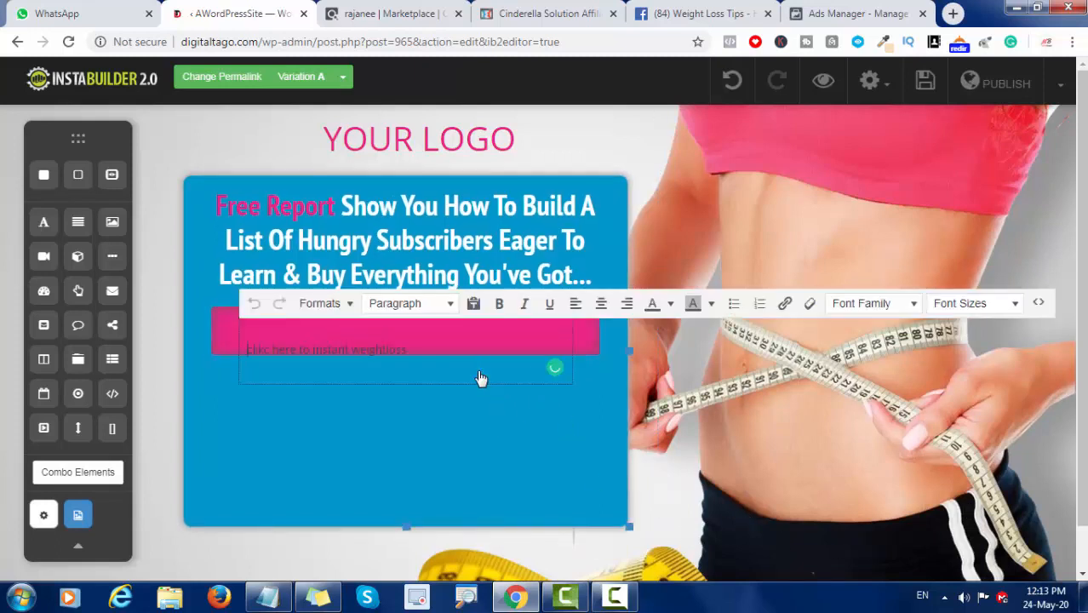
pyautogui.click(447, 307)
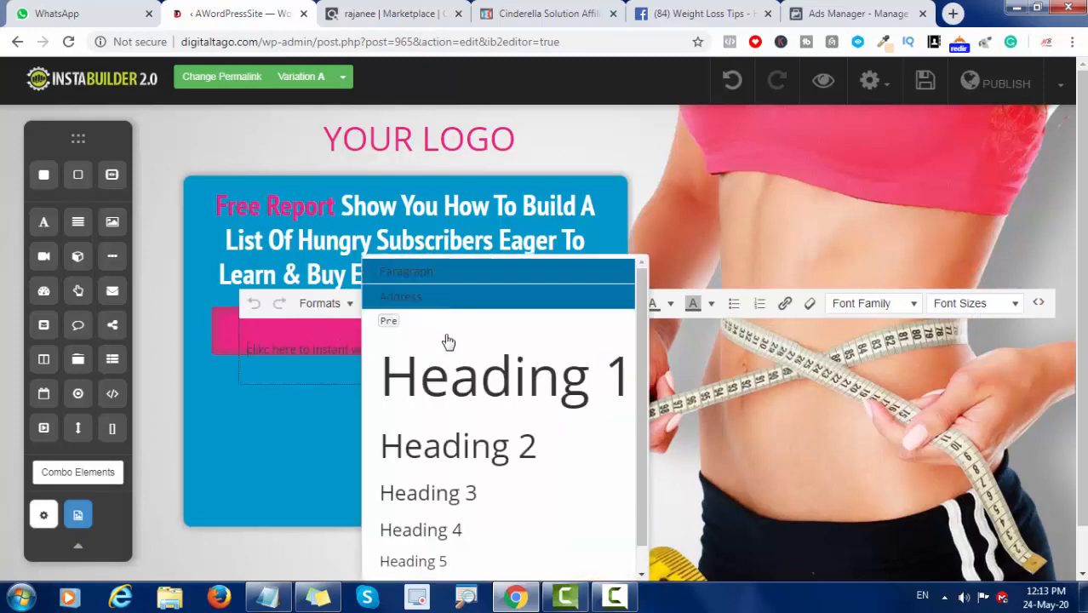
pyautogui.click(435, 493)
pyautogui.click(457, 425)
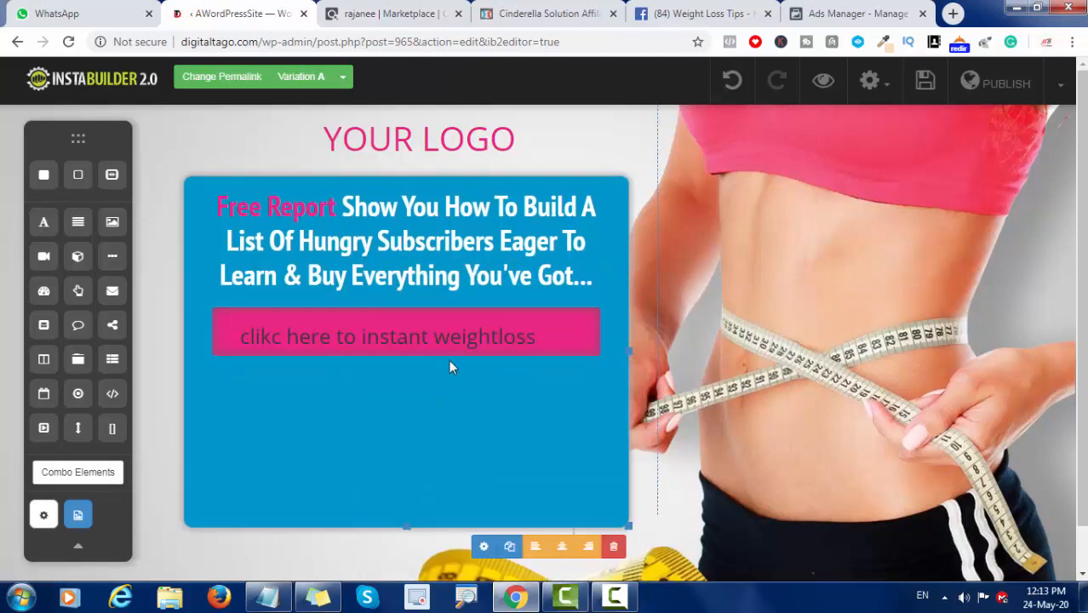
# Step: Open the settings of the pink box around the text and look through the available option groups
pyautogui.click(565, 341)
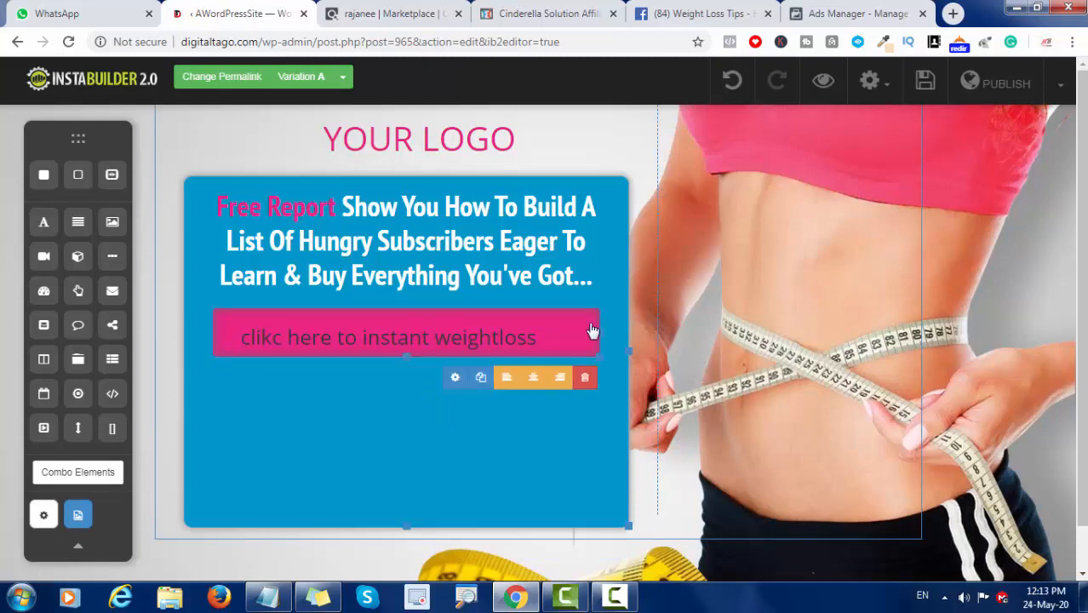
pyautogui.click(455, 377)
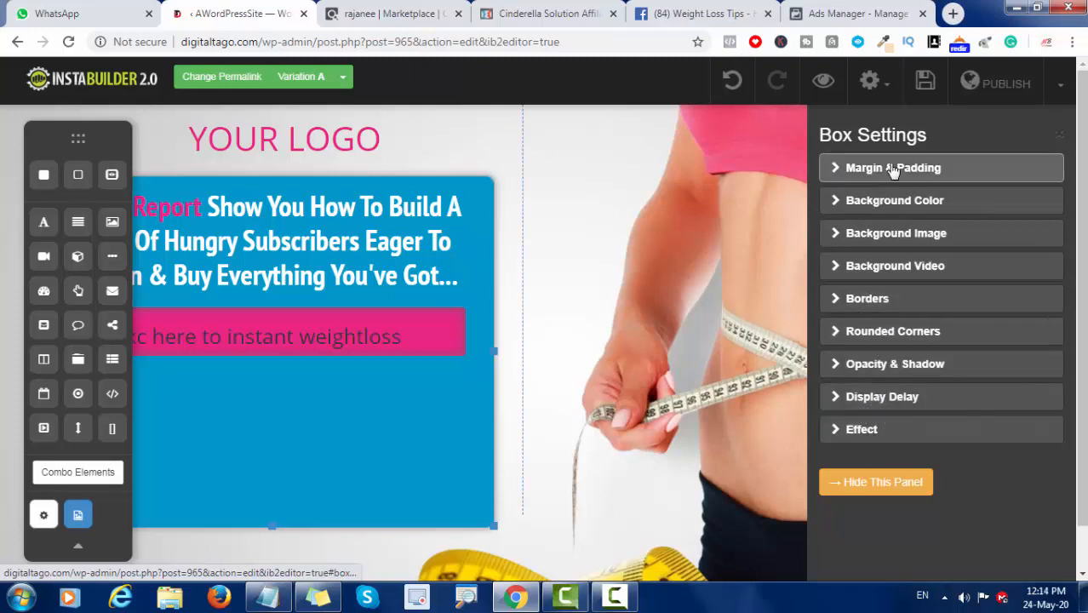
pyautogui.moveTo(450, 338)
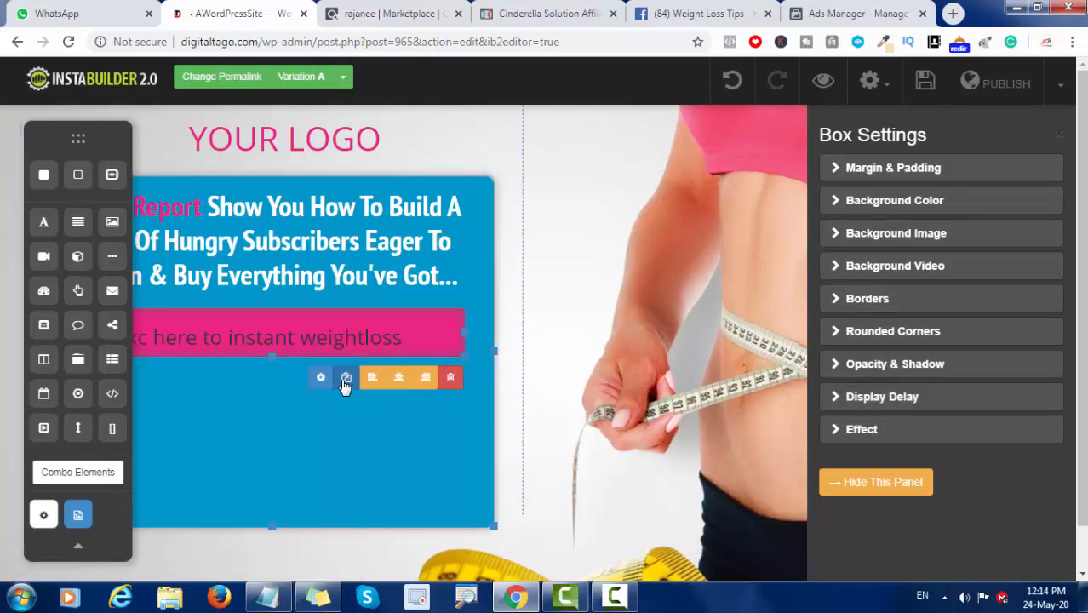
pyautogui.click(882, 406)
pyautogui.click(865, 170)
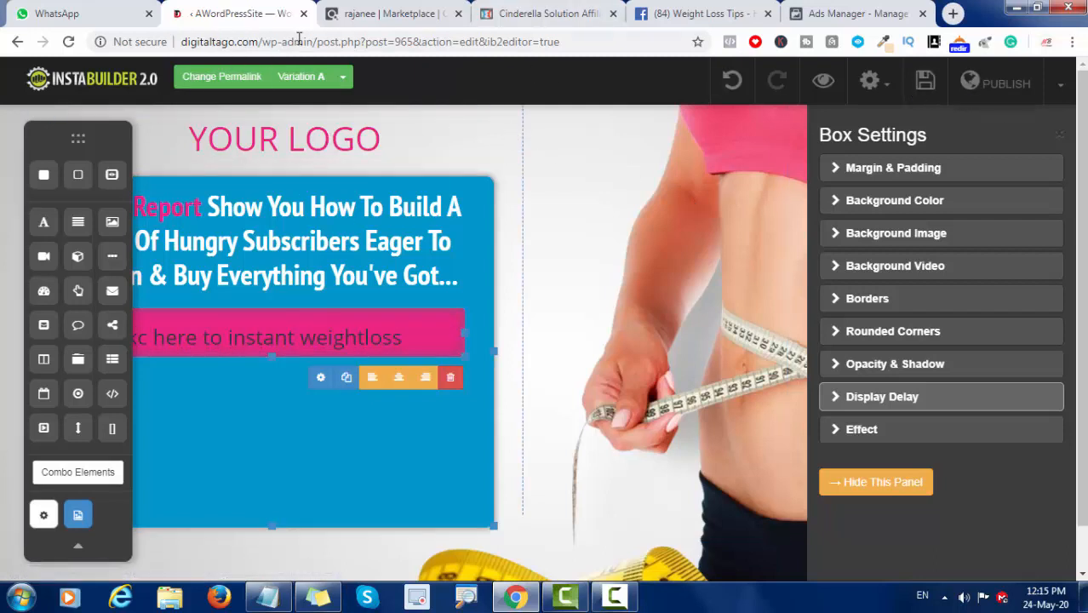
# Step: Leave the landing page editor for the InstaBuilder dashboard and copy the link address of the vspelegant1 page
pyautogui.moveTo(317, 42); pyautogui.dragTo(186, 49)
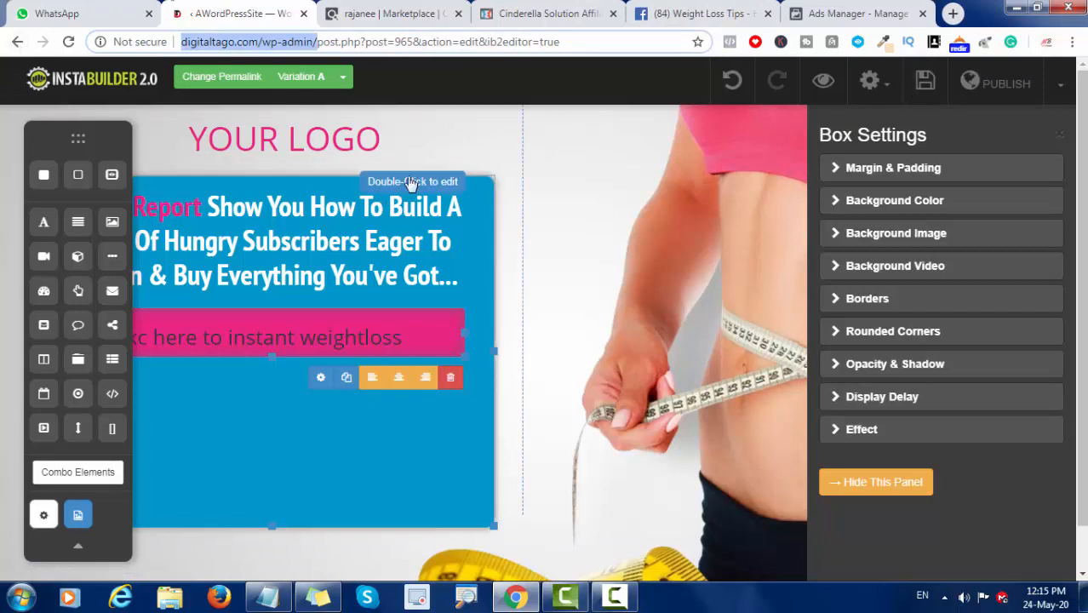
pyautogui.click(16, 43)
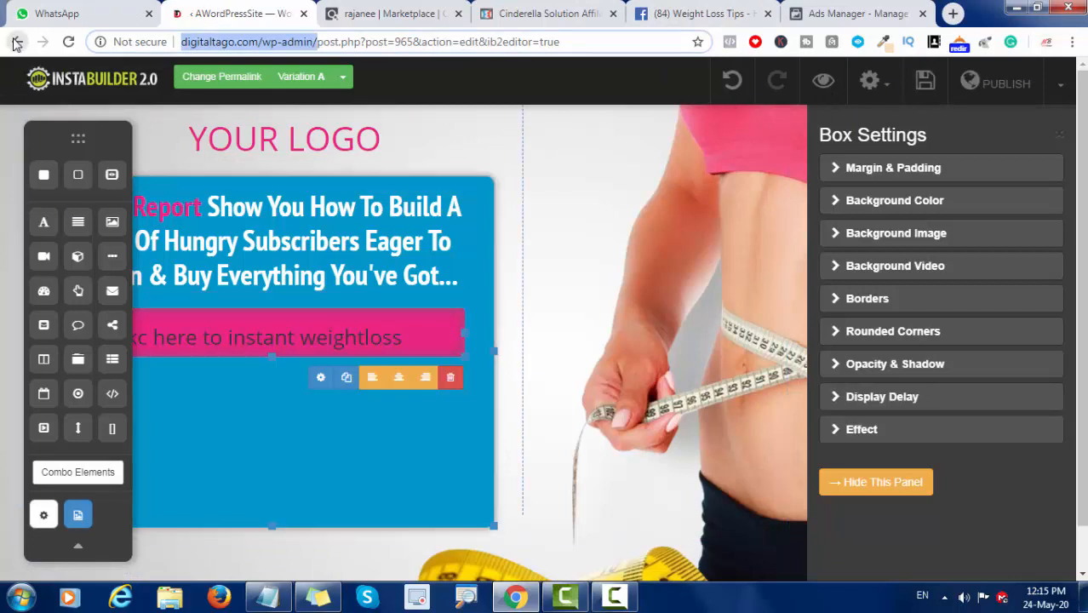
pyautogui.press('Return')
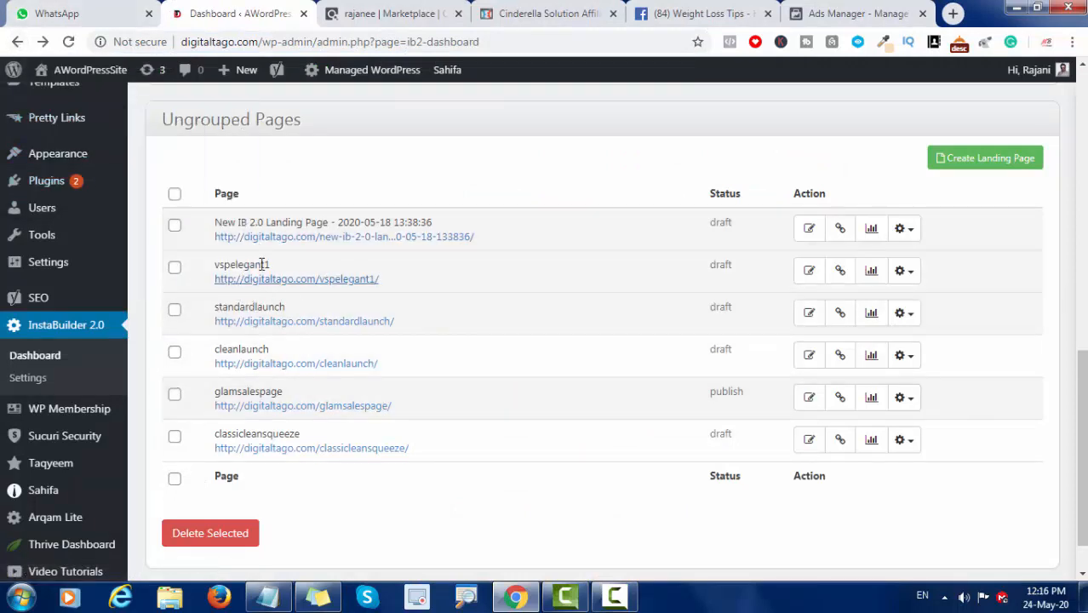
pyautogui.rightClick(328, 287)
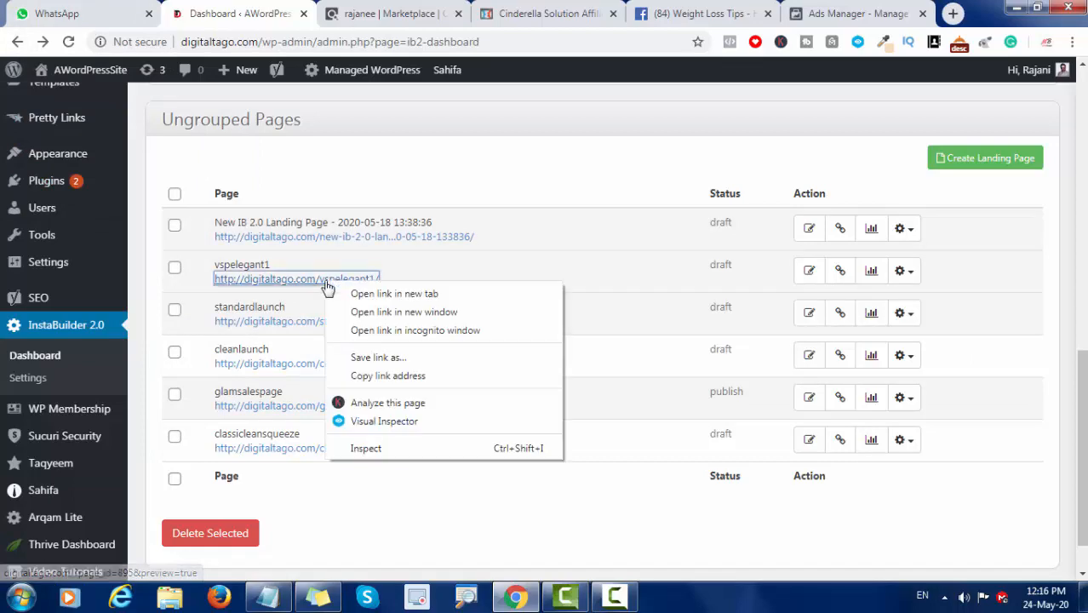
pyautogui.click(366, 375)
pyautogui.hotkey('ctrl', '9')
pyautogui.click(292, 432)
pyautogui.hotkey('ctrl', 'v')
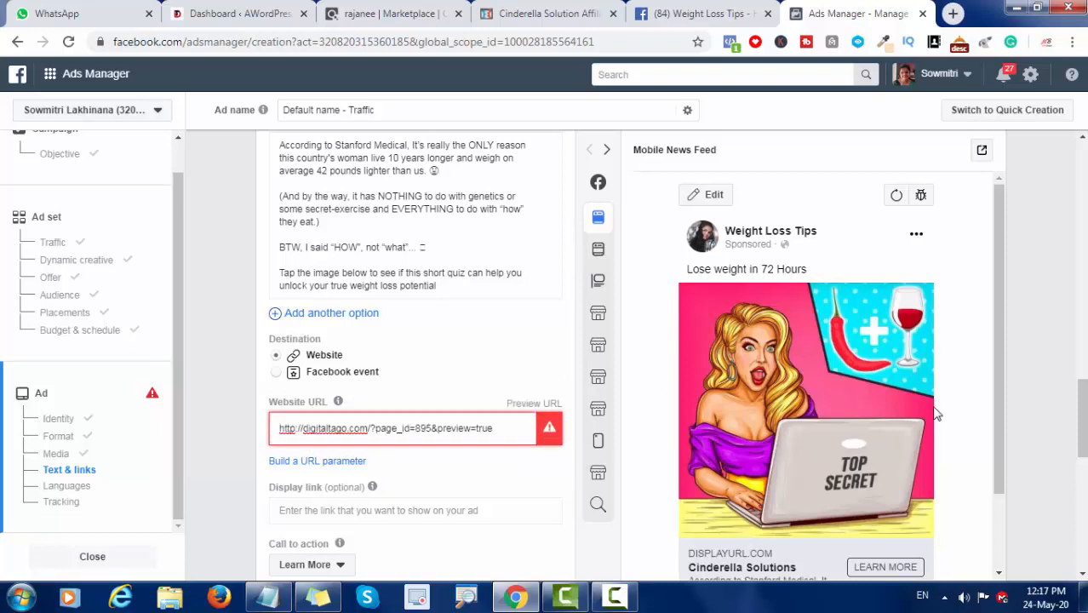
pyautogui.scroll(-2, 1083, 422)
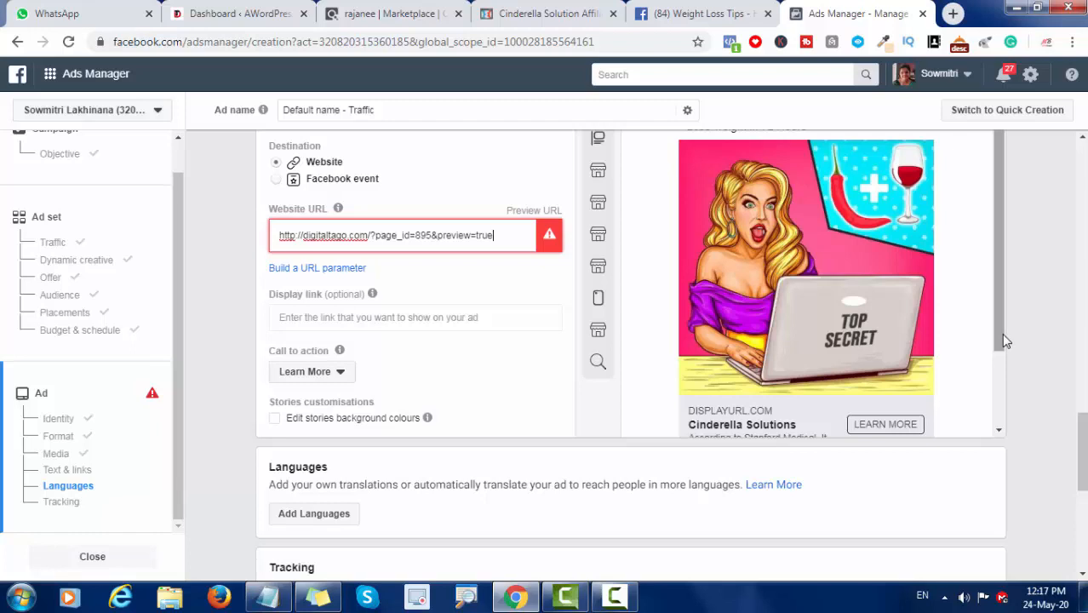
pyautogui.click(285, 337)
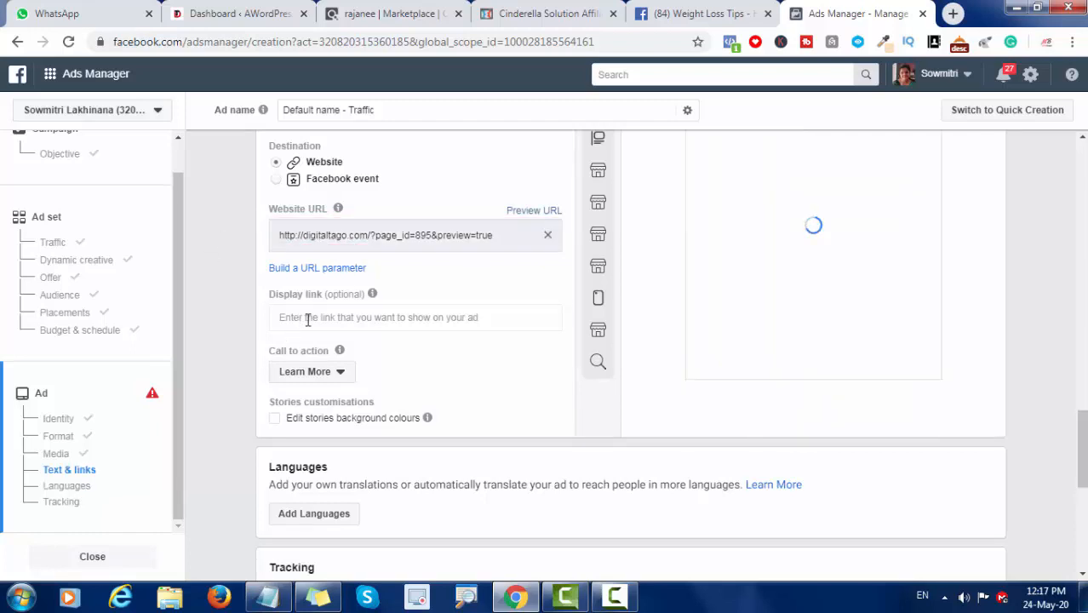
# Step: Try "Get ready to Lose Weight" as the ad's display link, and clear the field again
pyautogui.click(307, 319)
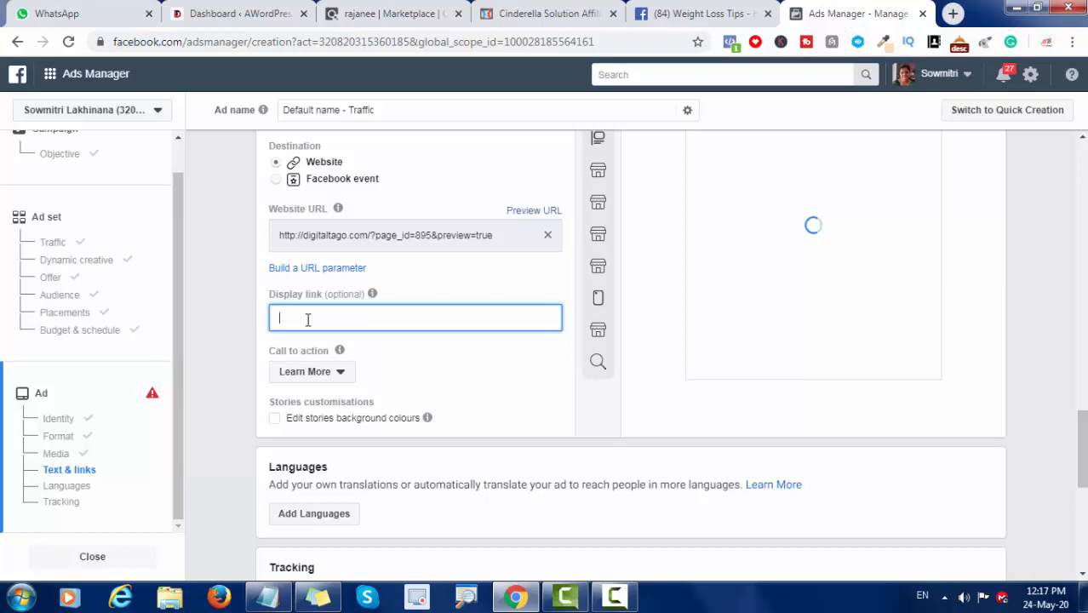
pyautogui.write('Get ready to Lose Weight')
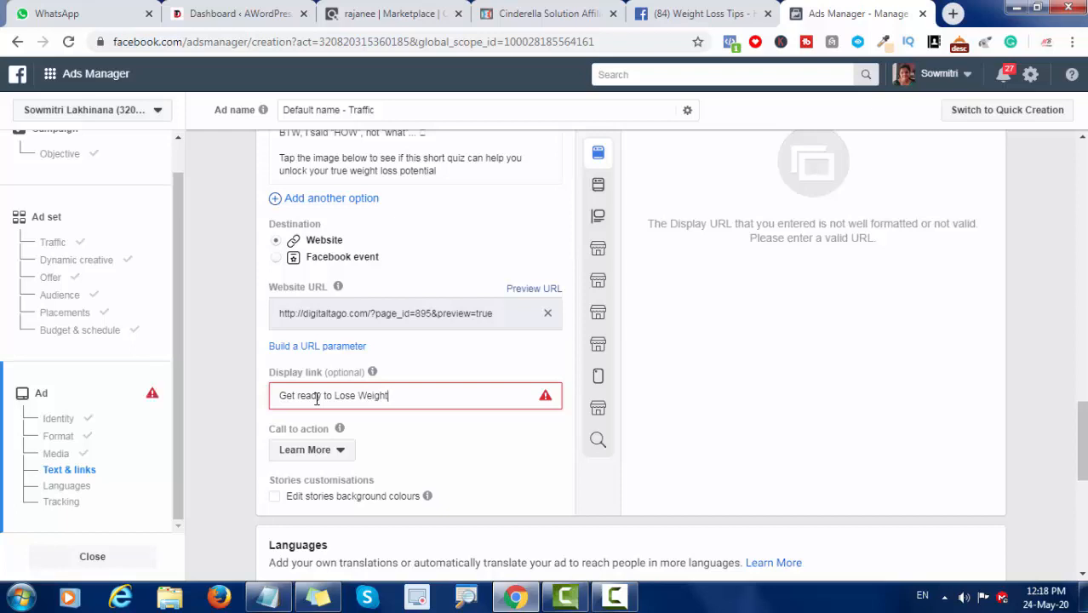
pyautogui.hotkey('ctrl', 'a')
pyautogui.press('BackSpace')
# Step: Keep Learn More as the ad's call to action
pyautogui.scroll(-1, 1004, 365)
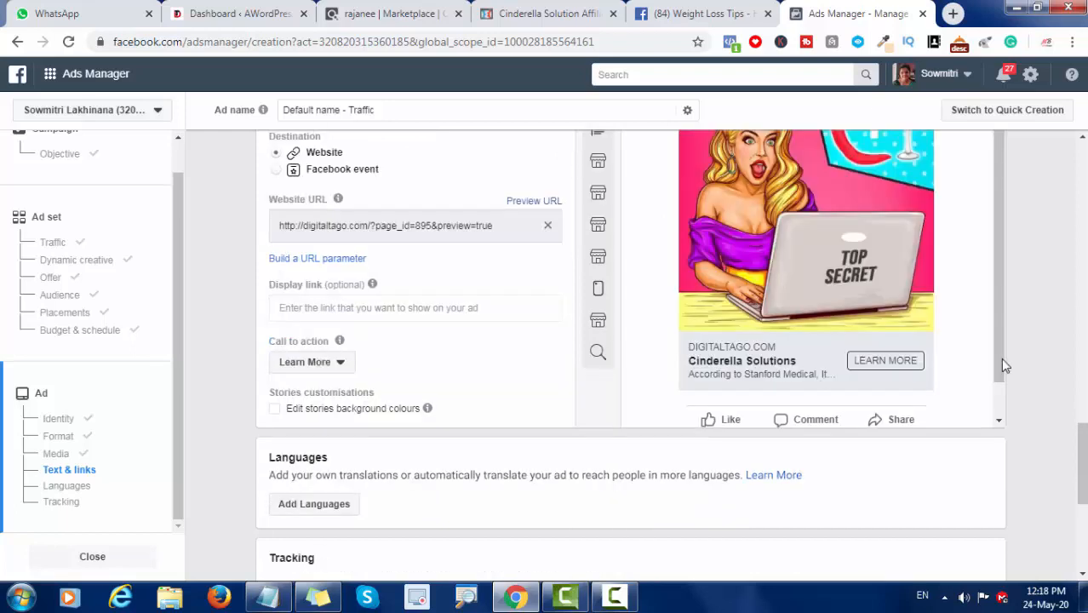
pyautogui.click(339, 362)
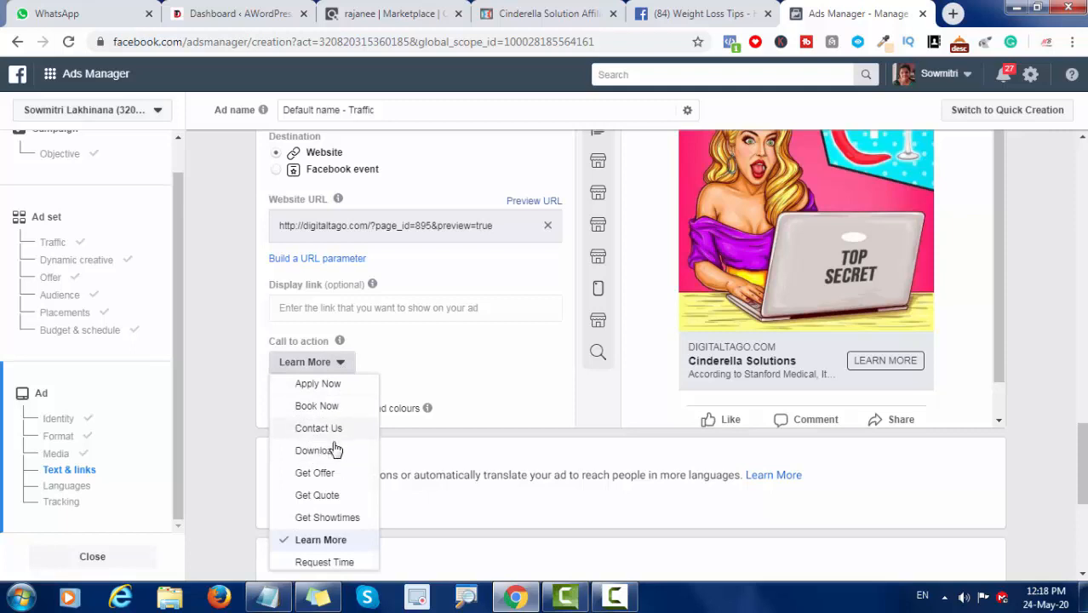
pyautogui.click(322, 541)
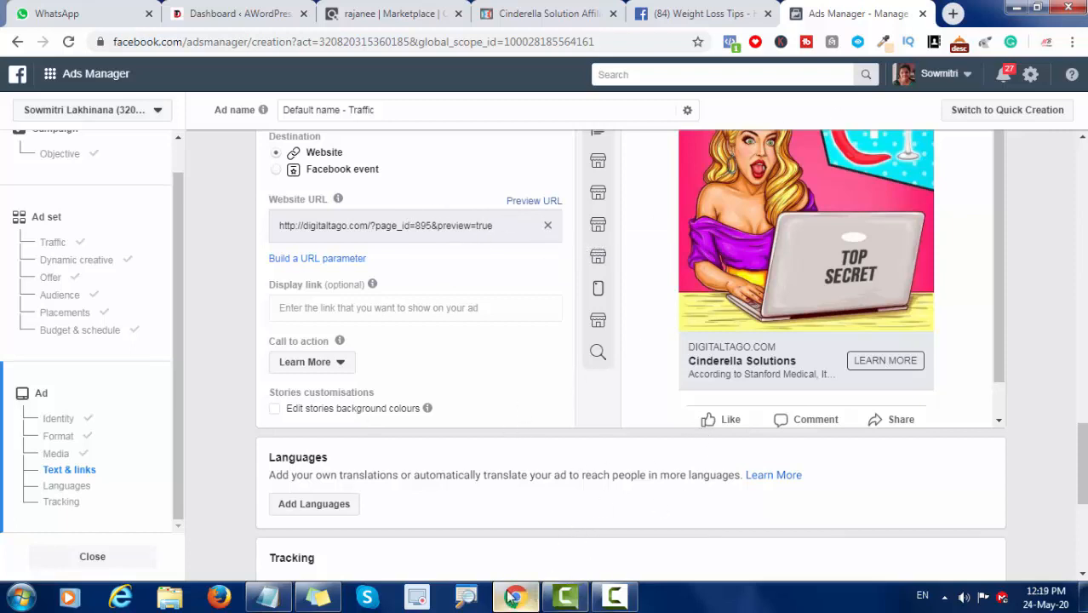
# Step: Switch to the Notepad notes and copy the ClickBank hop link above the ad copy
pyautogui.click(281, 600)
pyautogui.click(729, 464)
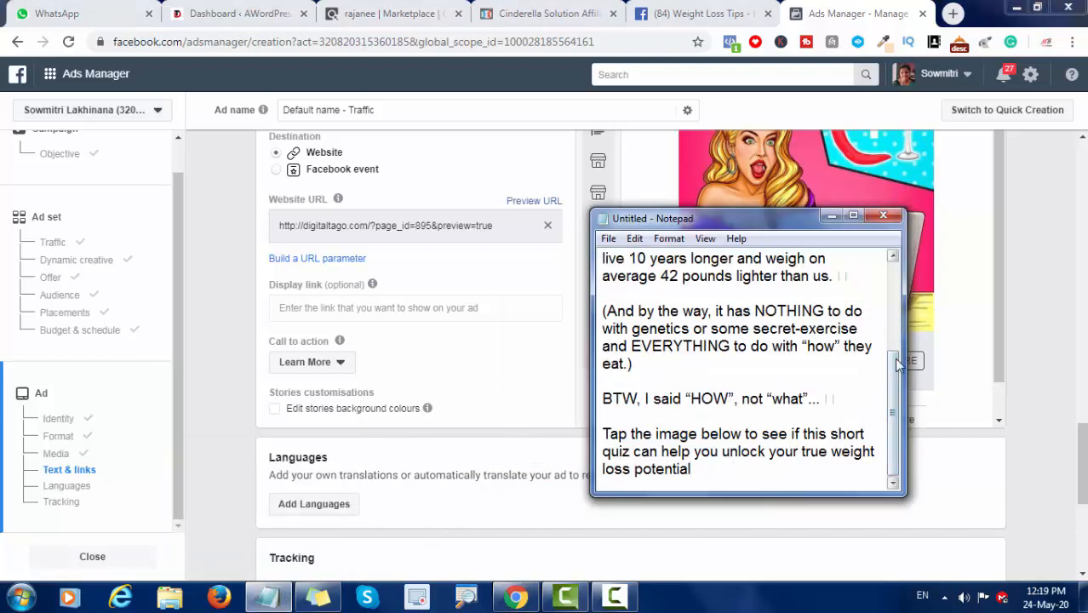
pyautogui.moveTo(894, 368); pyautogui.dragTo(892, 281)
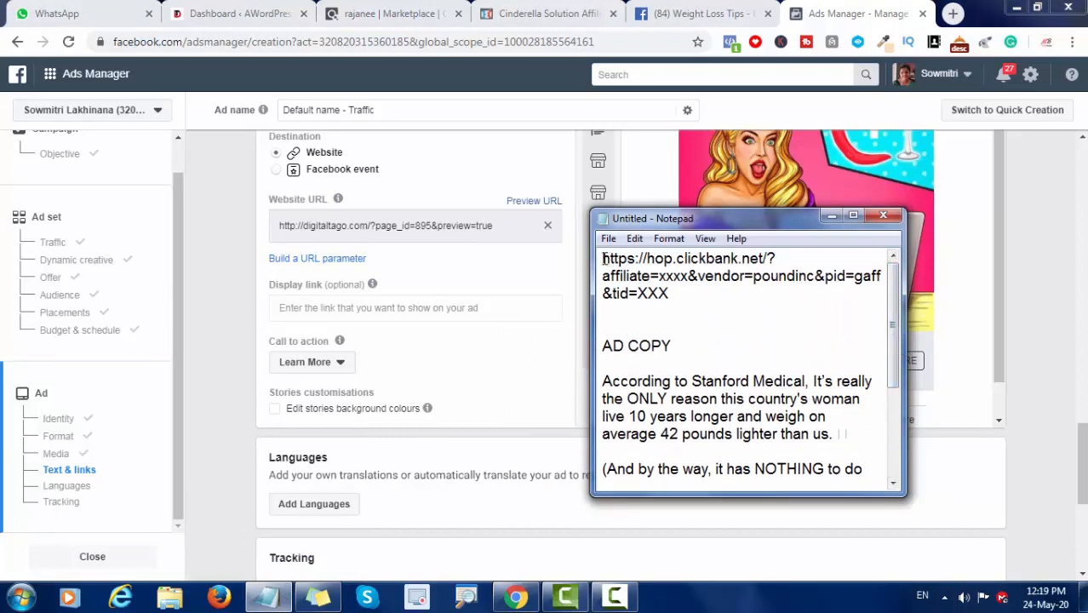
pyautogui.moveTo(602, 258); pyautogui.dragTo(691, 308)
pyautogui.hotkey('ctrl', 'c')
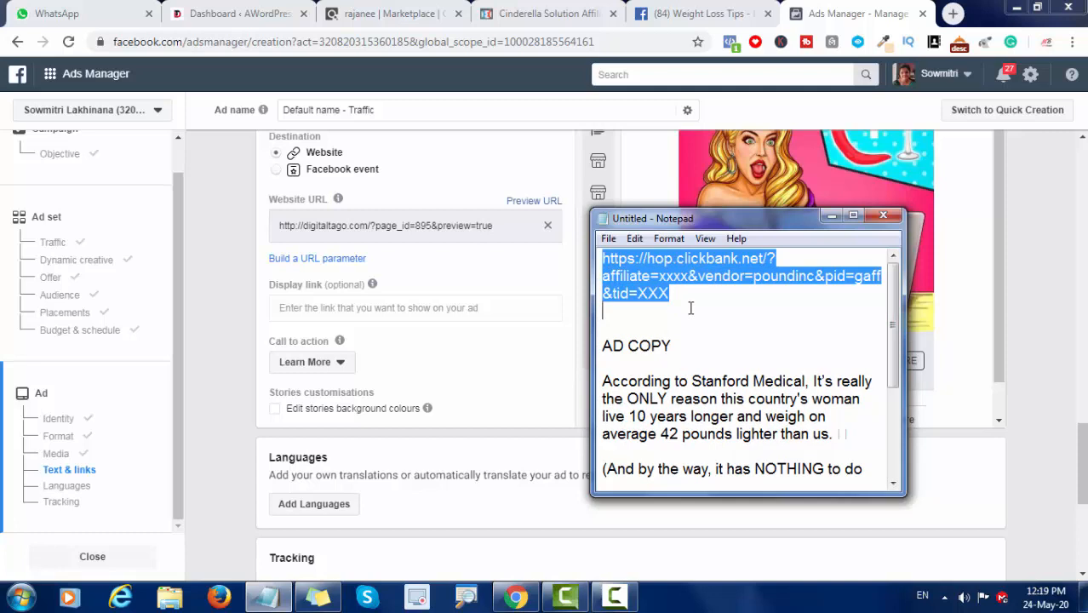
# Step: Switch to Chrome and load the copied ClickBank hop link in a new browser tab
pyautogui.click(945, 17)
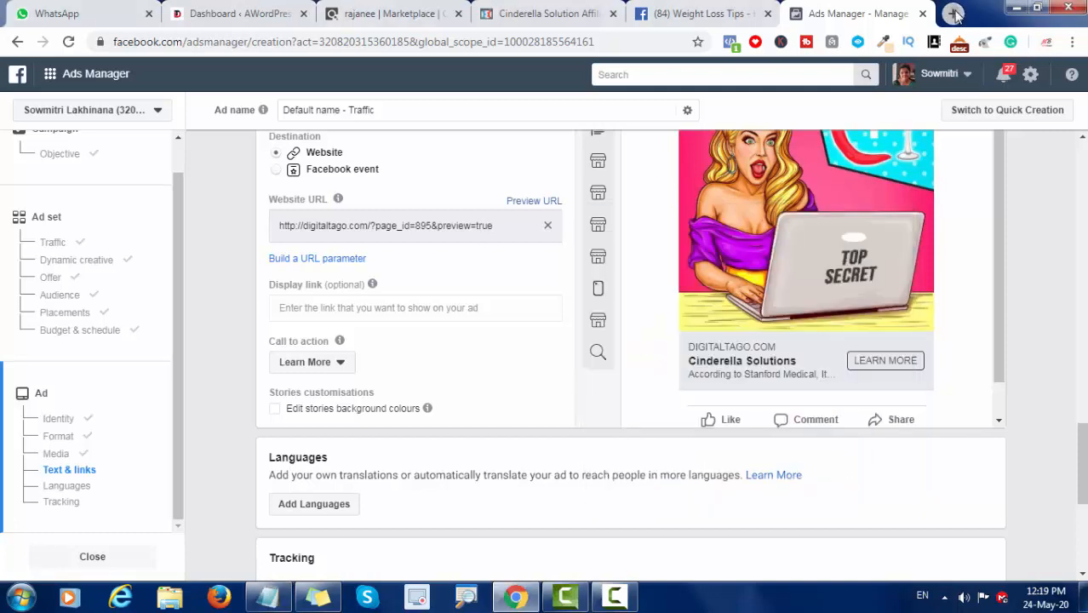
pyautogui.hotkey('ctrl', 't')
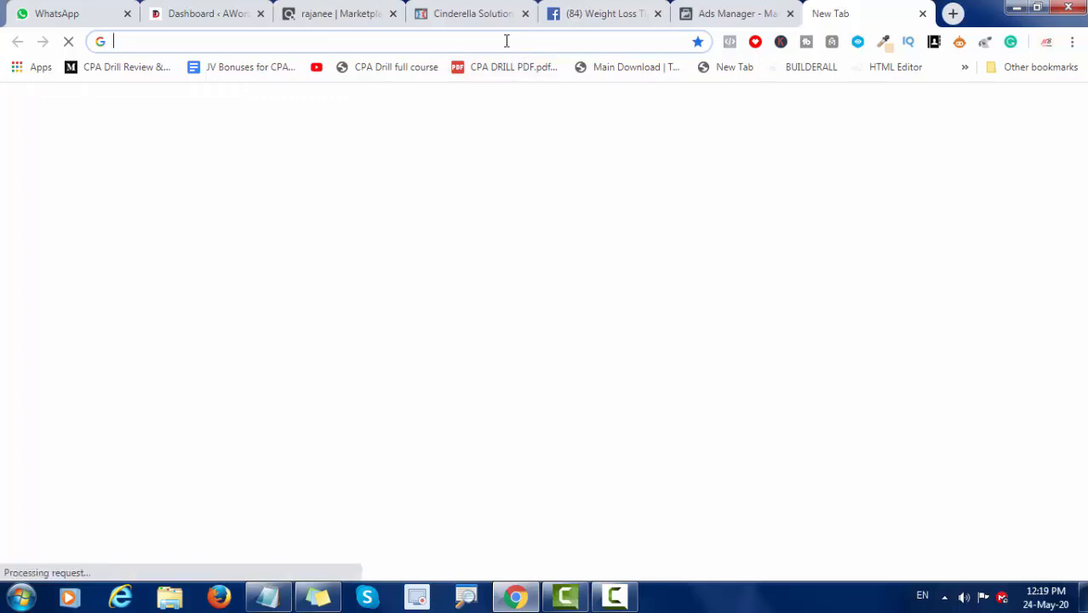
pyautogui.hotkey('ctrl', 'v')
pyautogui.press('Return')
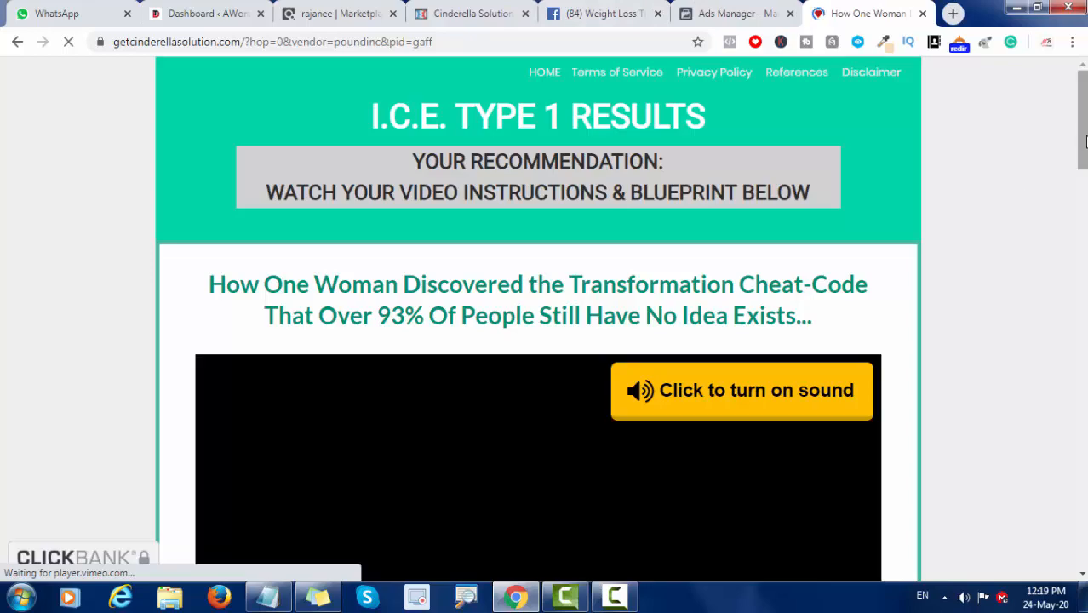
# Step: Look through the Cinderella Solution sales page from the video down to the footer and return to its beginning
pyautogui.scroll(-1, 1085, 160)
pyautogui.scroll(-3, 1085, 160)
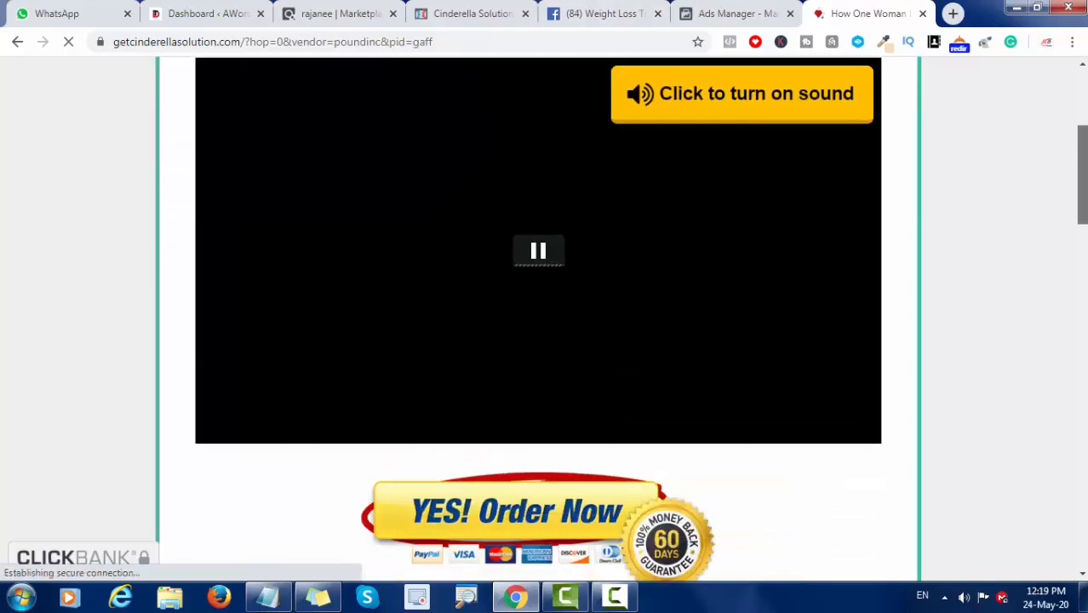
pyautogui.moveTo(1083, 185); pyautogui.dragTo(1081, 135)
pyautogui.scroll(-3, 1080, 136)
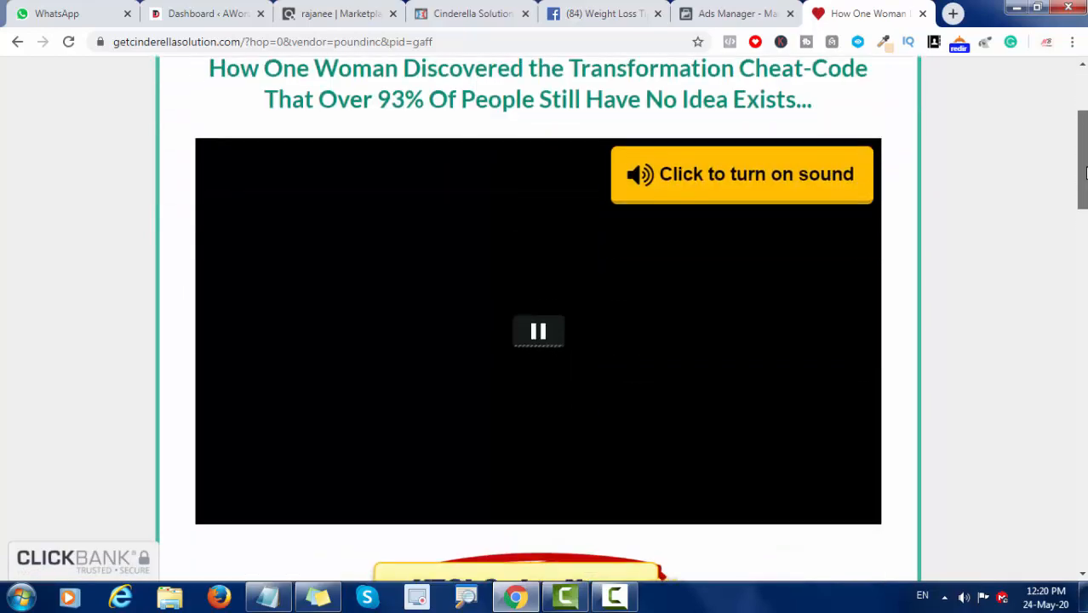
pyautogui.moveTo(1085, 179); pyautogui.dragTo(1084, 556)
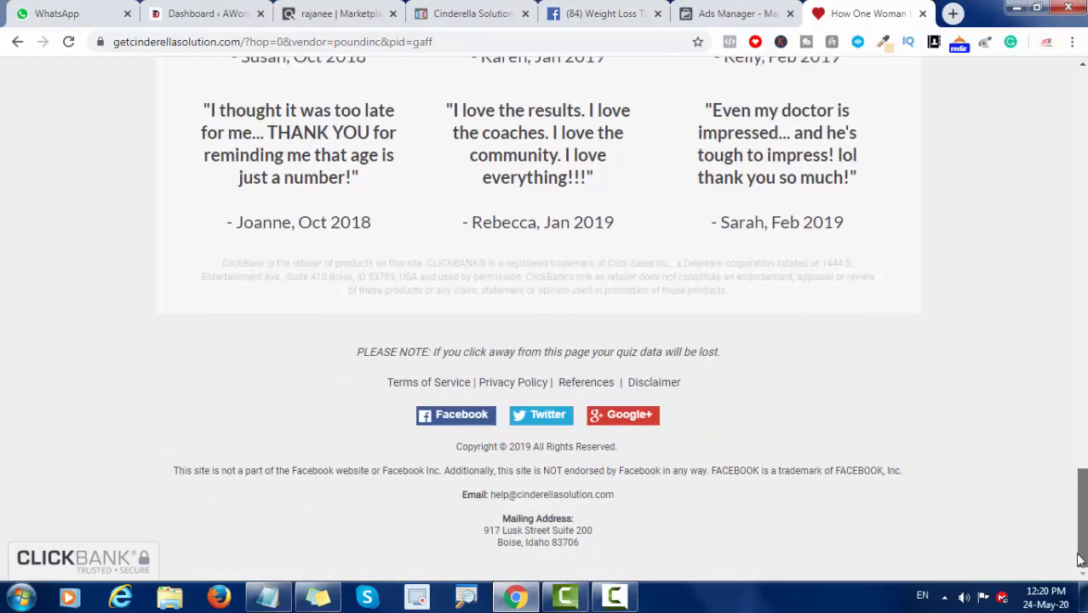
pyautogui.moveTo(1080, 560)
pyautogui.mouseDown()
pyautogui.moveTo(1084, 480)
pyautogui.moveTo(1082, 539)
pyautogui.mouseUp()
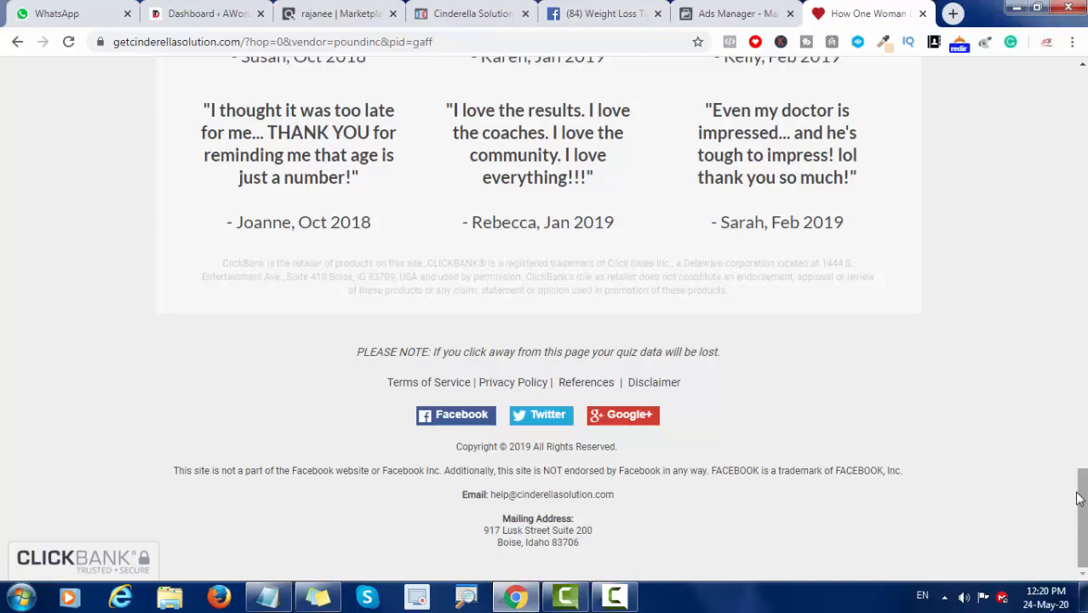
pyautogui.moveTo(1084, 508); pyautogui.dragTo(1080, 31)
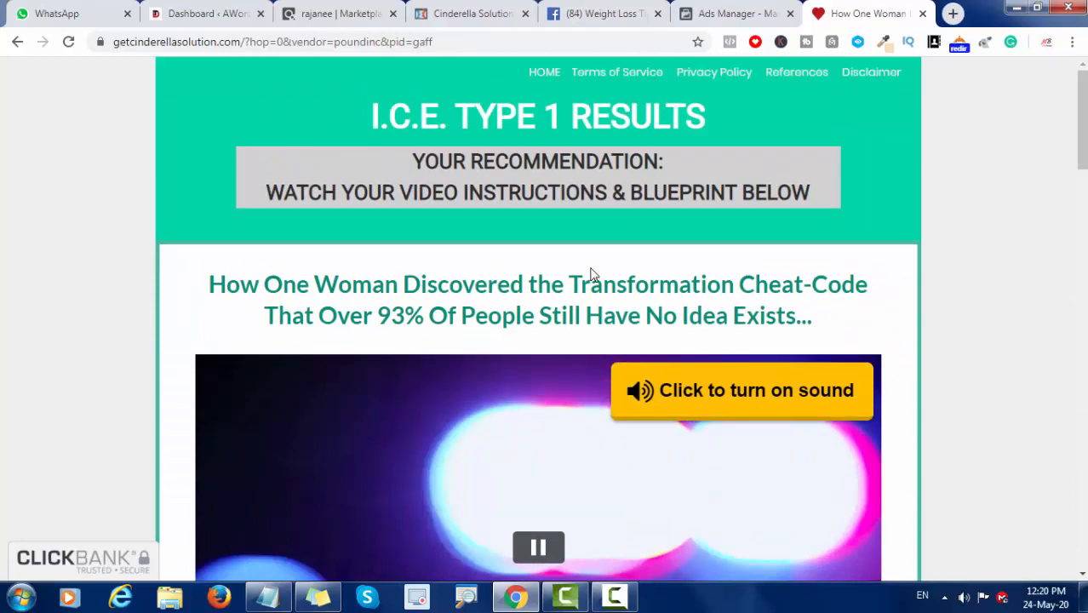